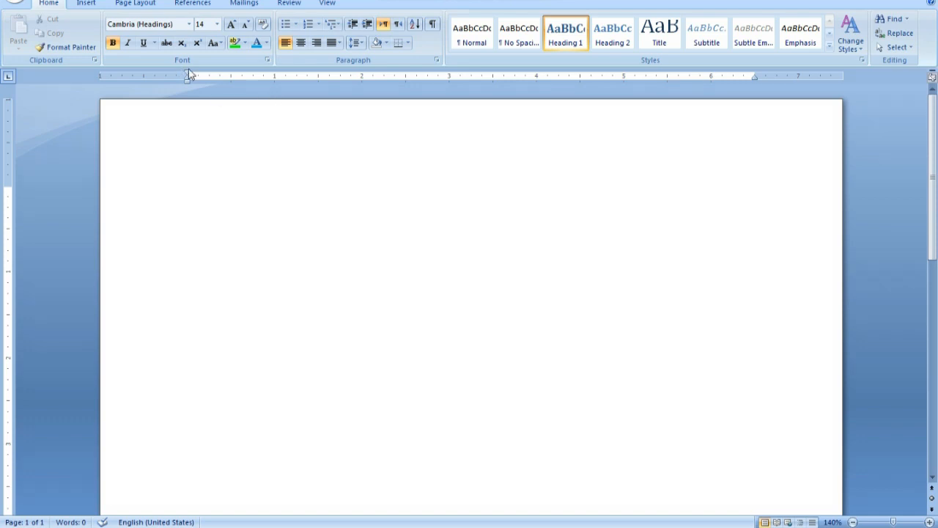
Write the sentence "What is your name" on the blank page
left_click(201, 142)
type("What is yo")
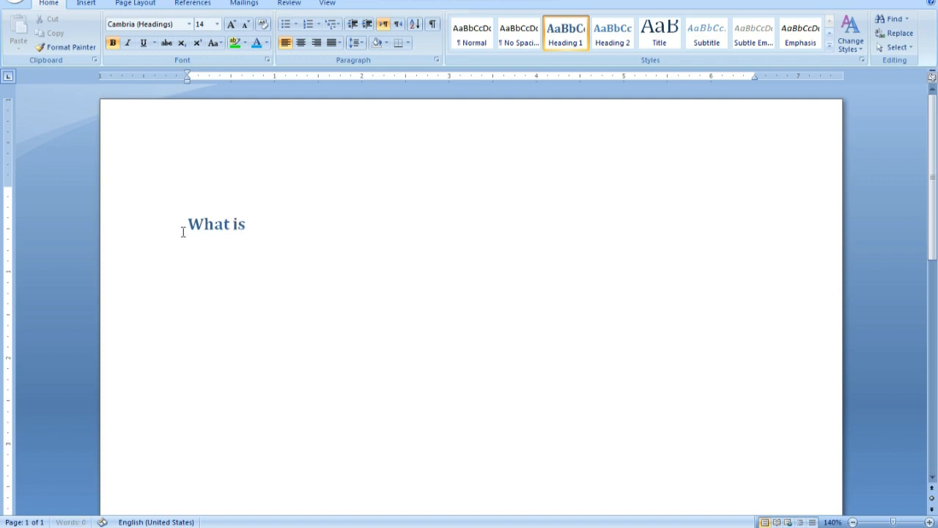
type("ur name")
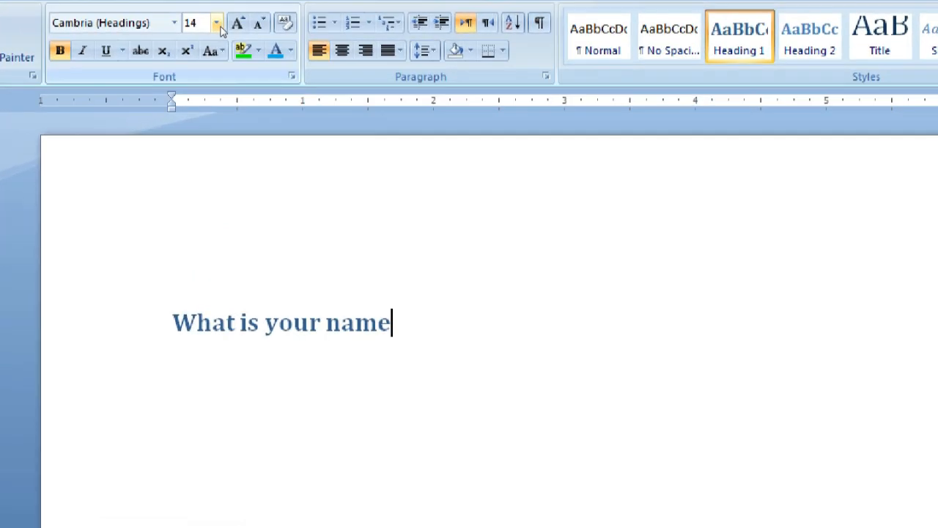
Set the font size to 22 and write "What is your name" again after the first sentence
left_click(217, 24)
left_click(199, 139)
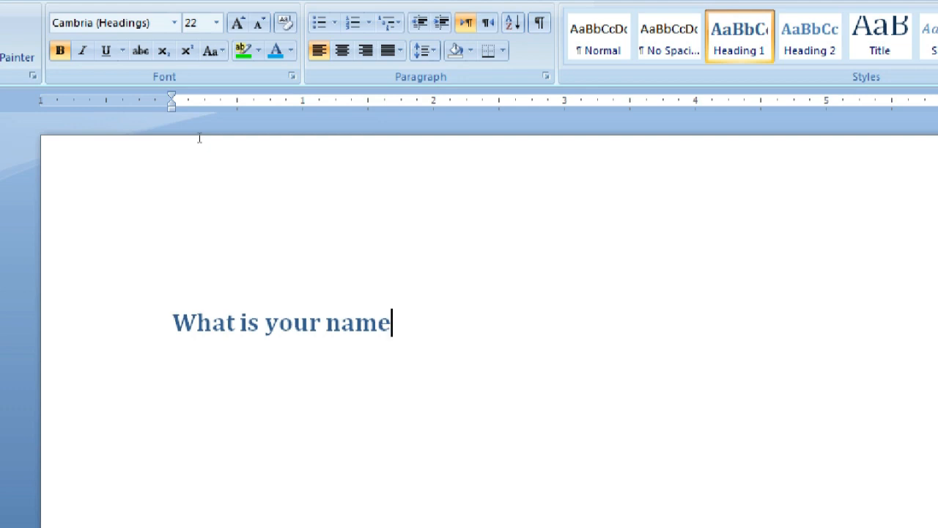
type("What is your ")
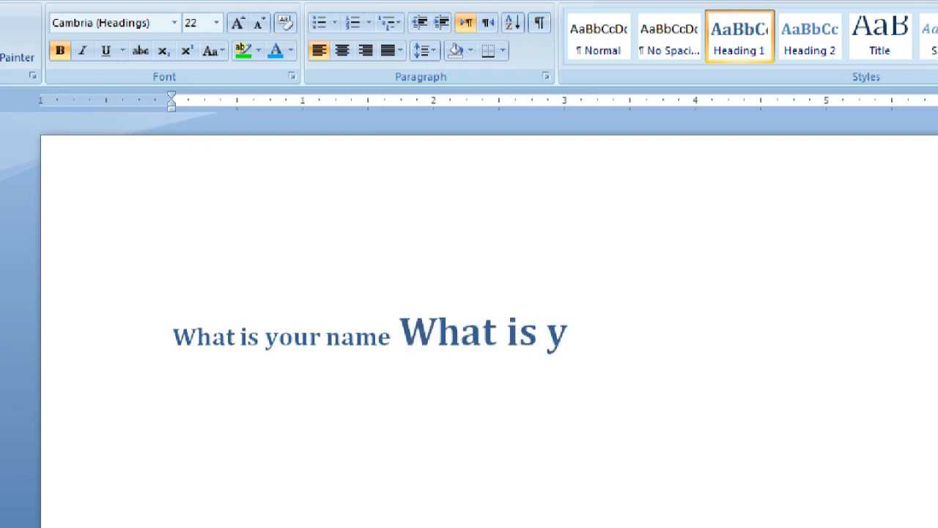
type("name")
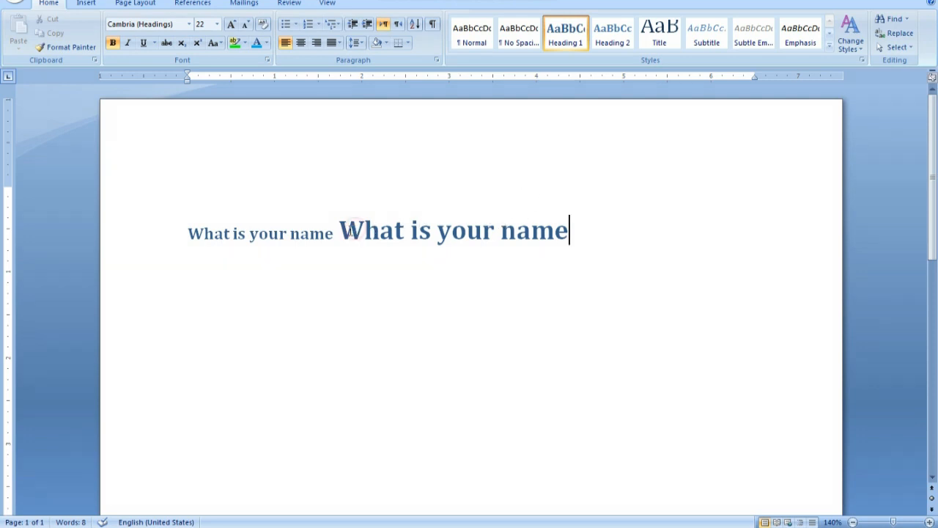
Delete the larger second copy of the sentence
left_click_drag(341, 233, 557, 262)
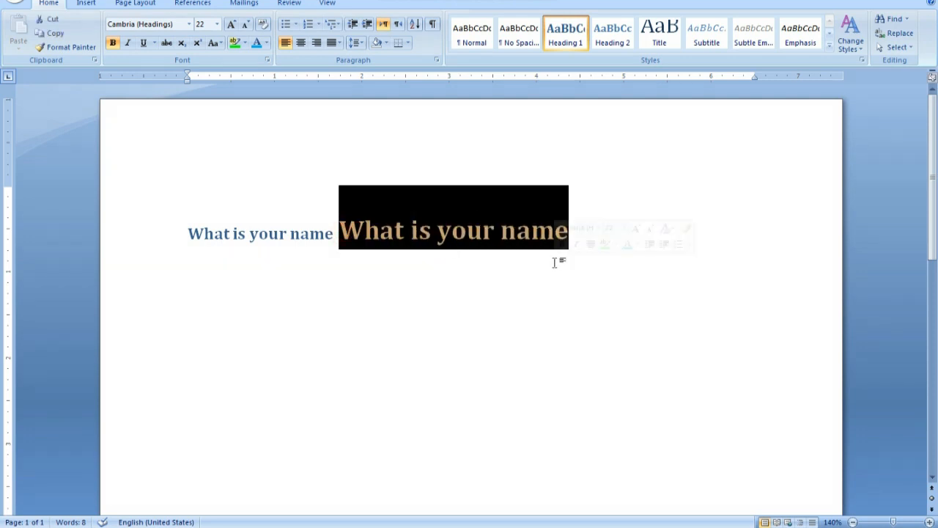
key("Delete")
Set the font size of the remaining sentence "What is your name" to 22
left_click(331, 225)
left_click_drag(331, 225, 189, 225)
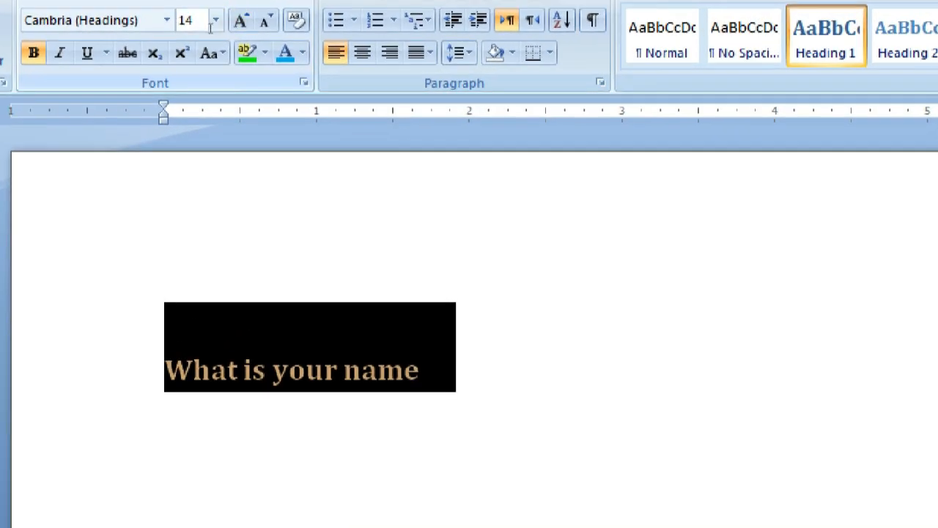
left_click(216, 22)
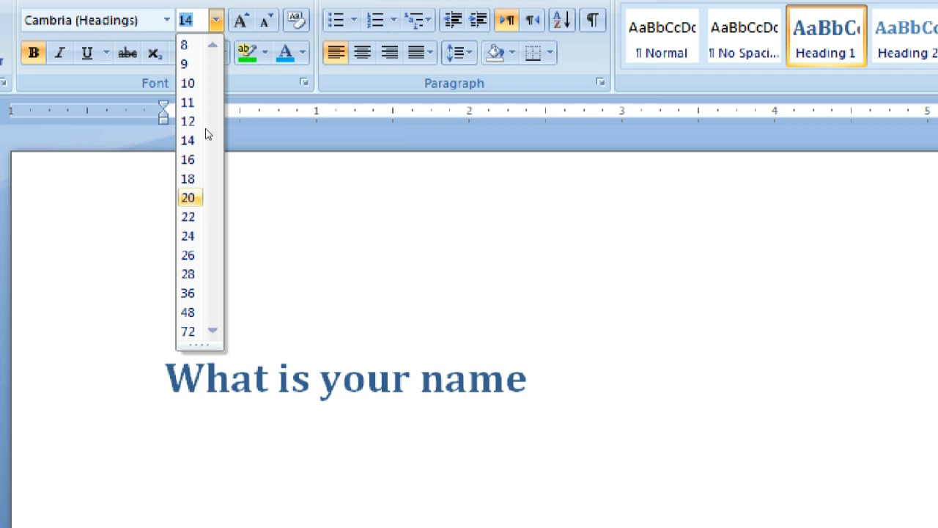
key("Down")
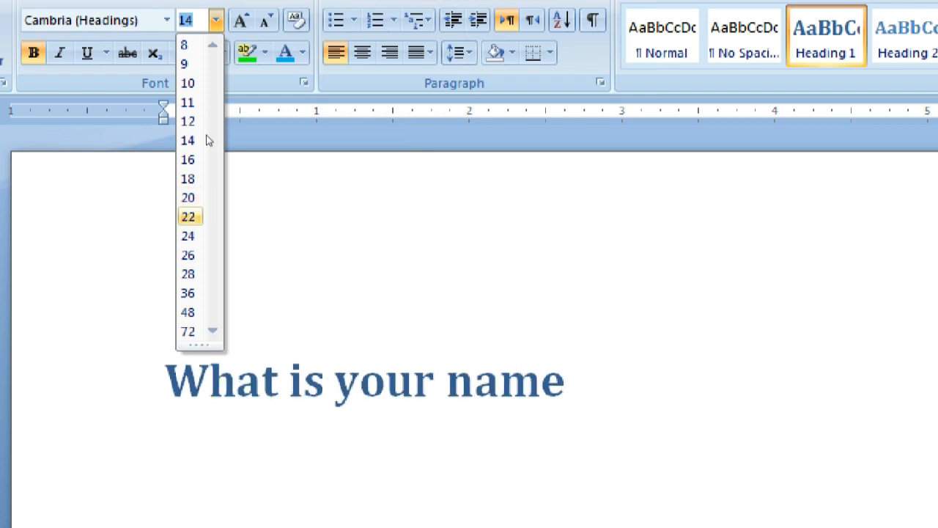
key("Return")
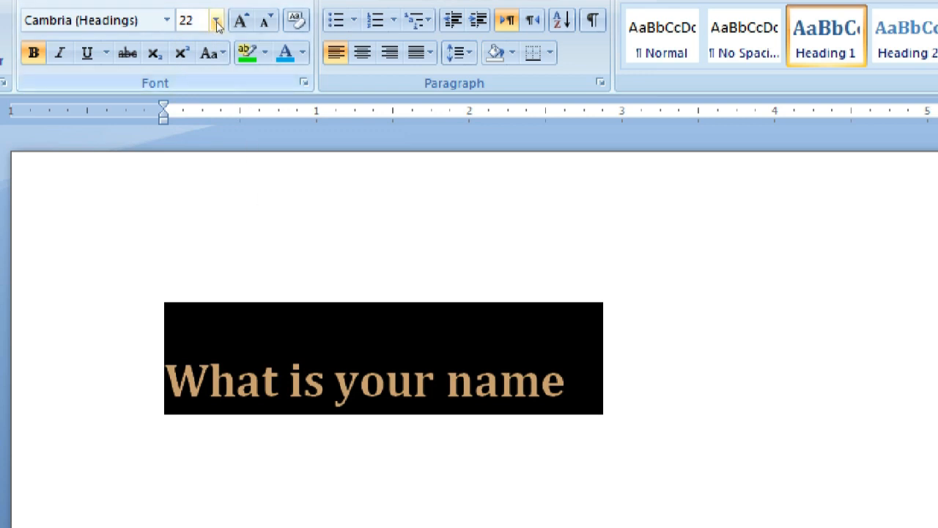
Preview the sentence at several listed font sizes, including 18, 20 and 22, without applying one
left_click(217, 24)
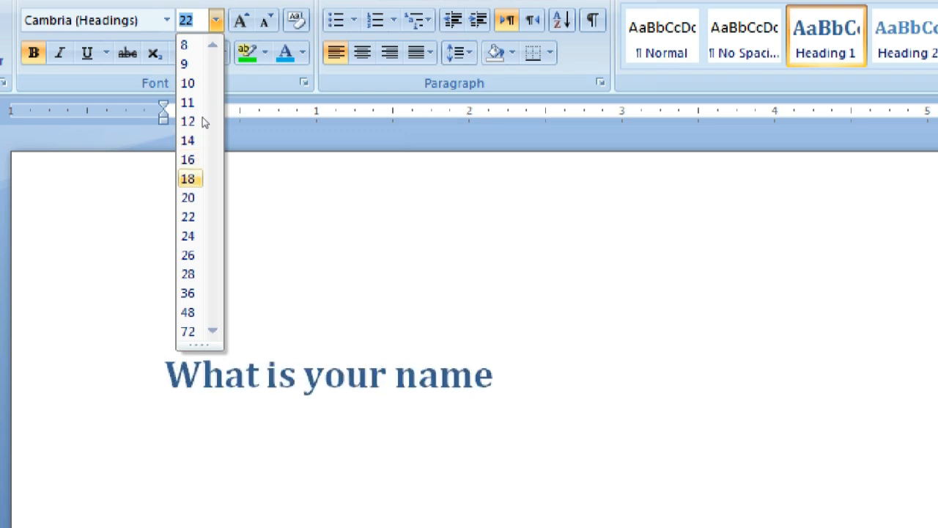
key("Down")
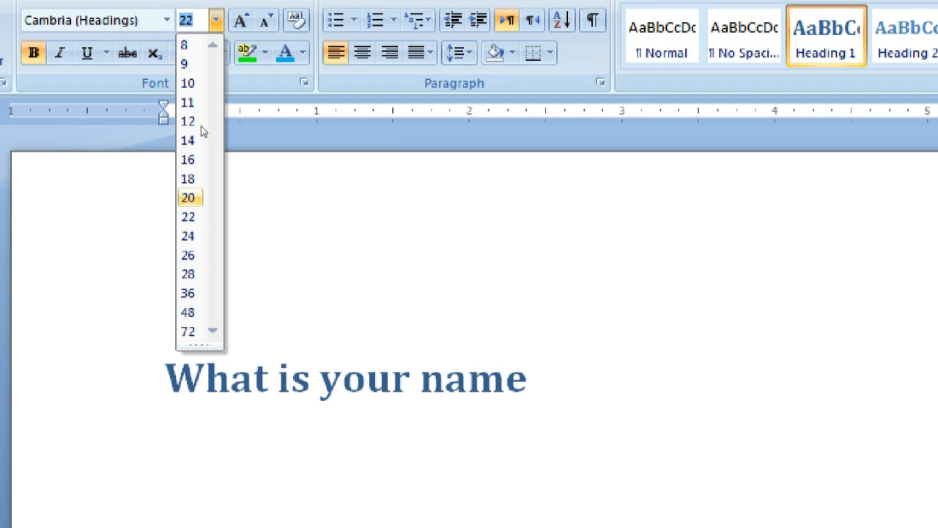
key("Down")
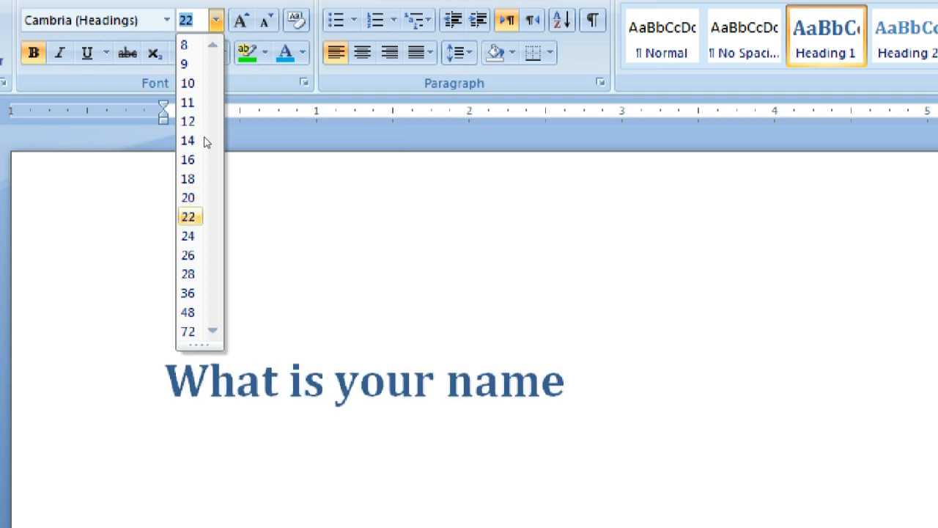
key("Up")
key("Up")
key("Down")
key("Down")
key("Up")
key("Up")
key("Up")
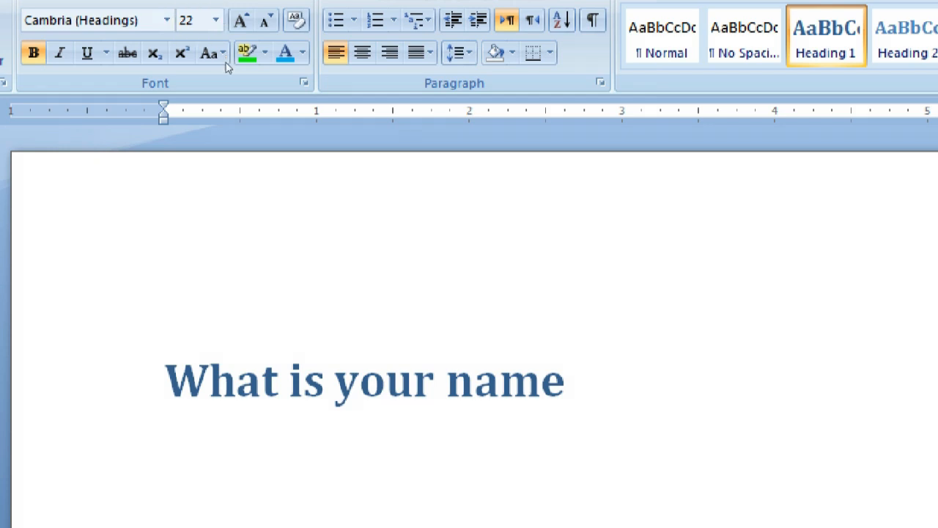
Set the font size of the whole sentence to the custom value 21 and deselect it
key("ctrl+a")
left_click(208, 23)
type("21")
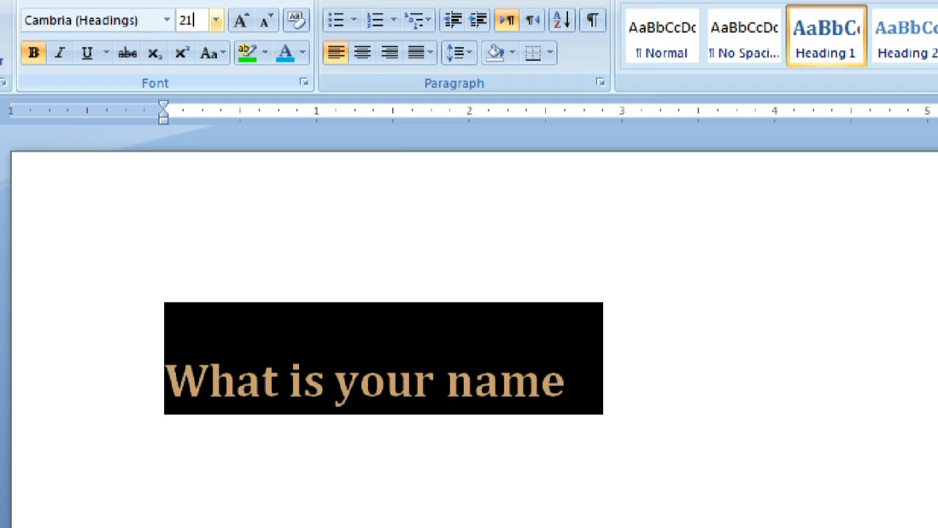
key("Return")
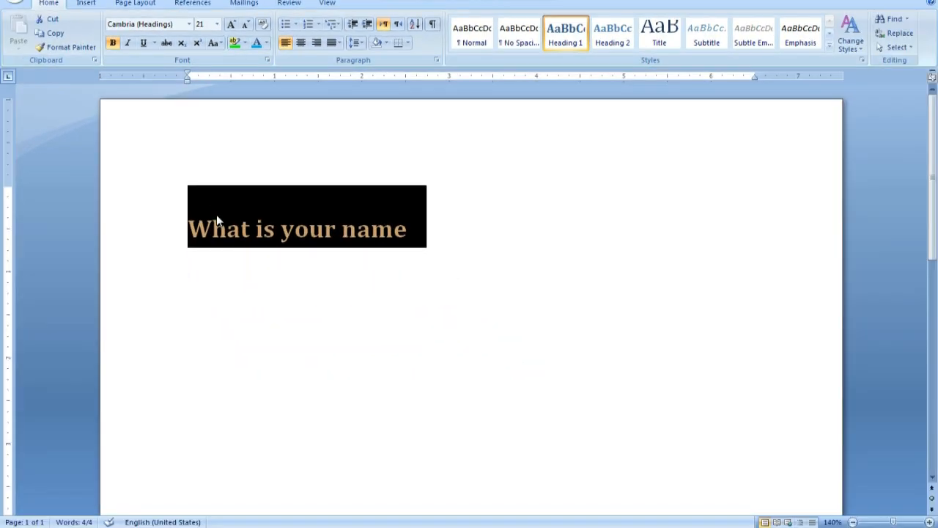
left_click(241, 235)
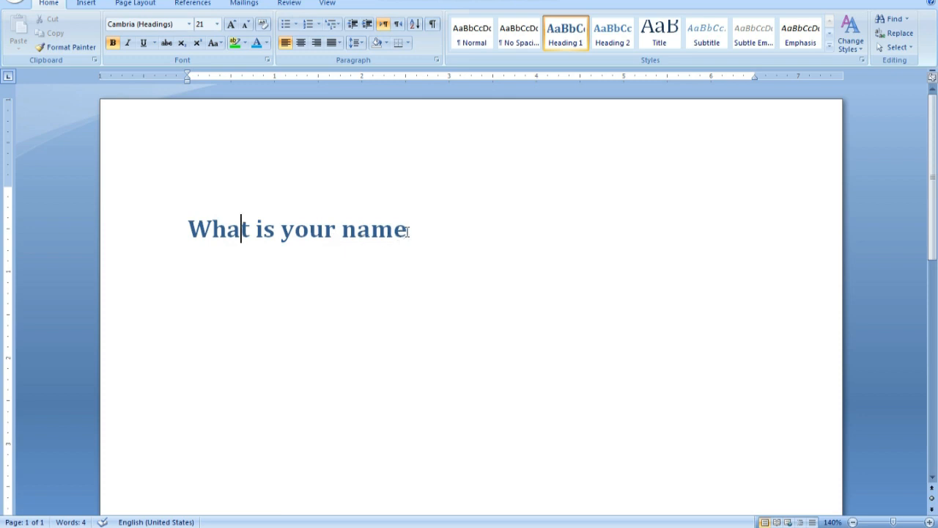
Change the font color of the whole sentence to black and deselect it
left_click_drag(408, 231, 188, 229)
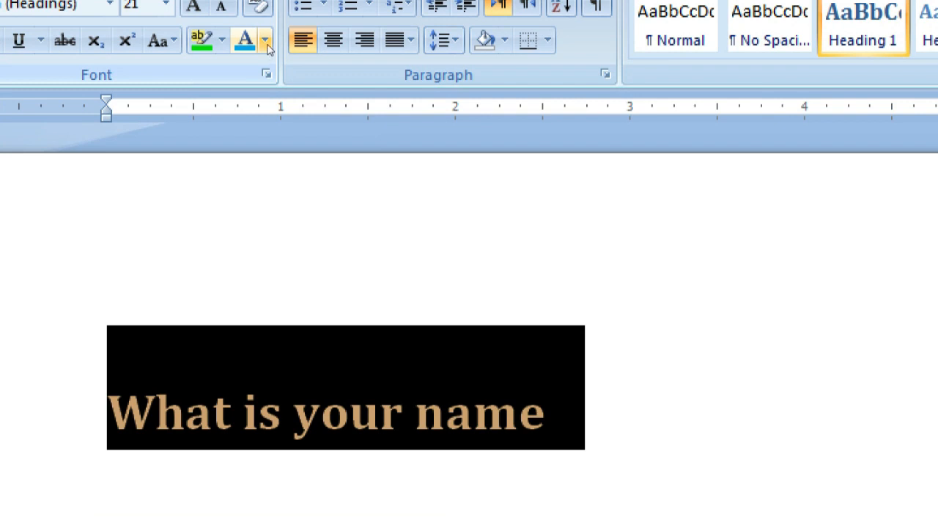
left_click(265, 42)
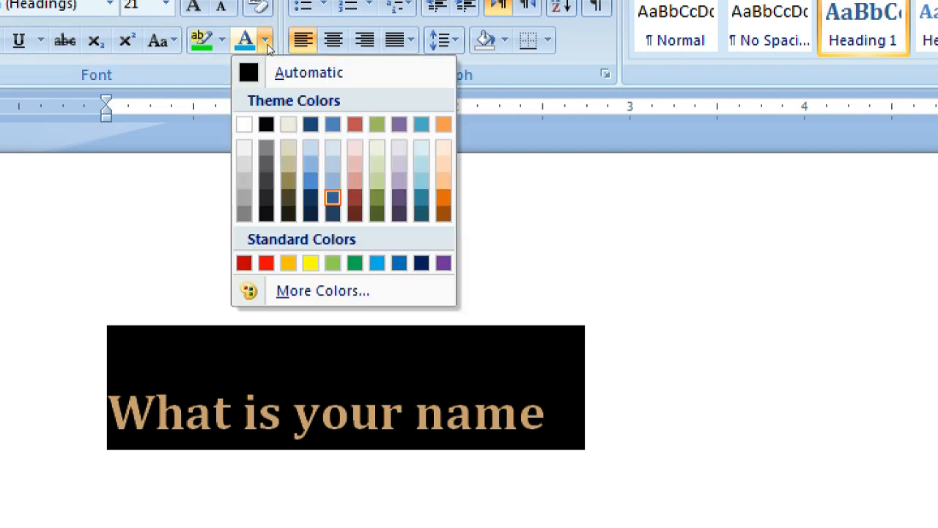
left_click(266, 86)
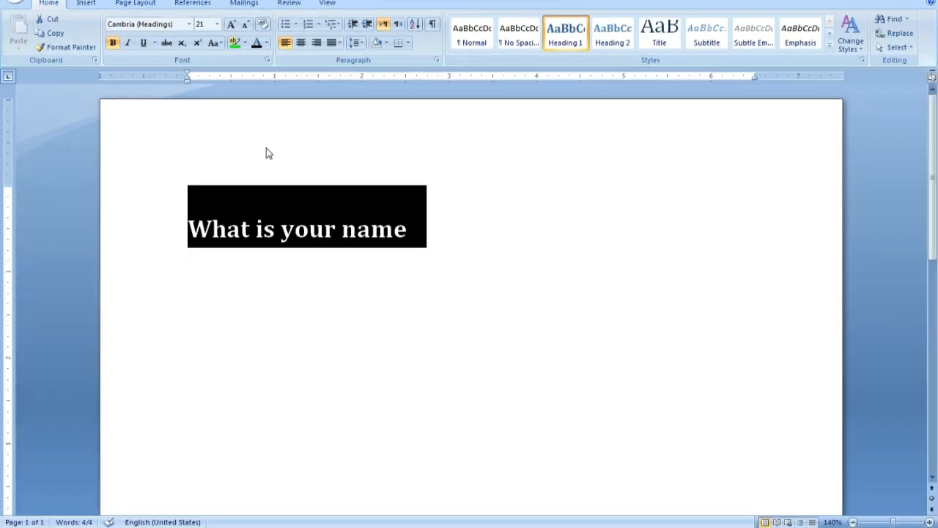
left_click(297, 216)
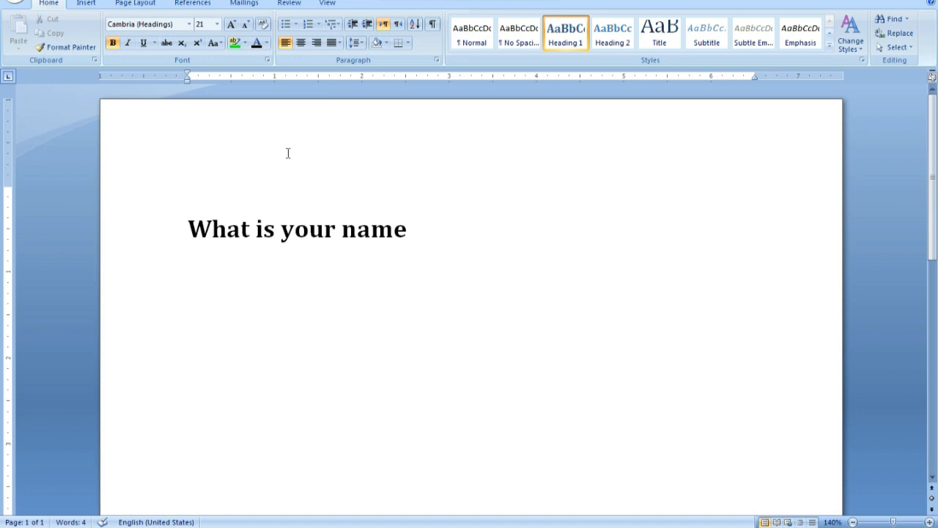
Preview theme and recently used fonts on the sentence and apply Calibri (Body)
left_click(407, 230)
left_click_drag(408, 230, 228, 230)
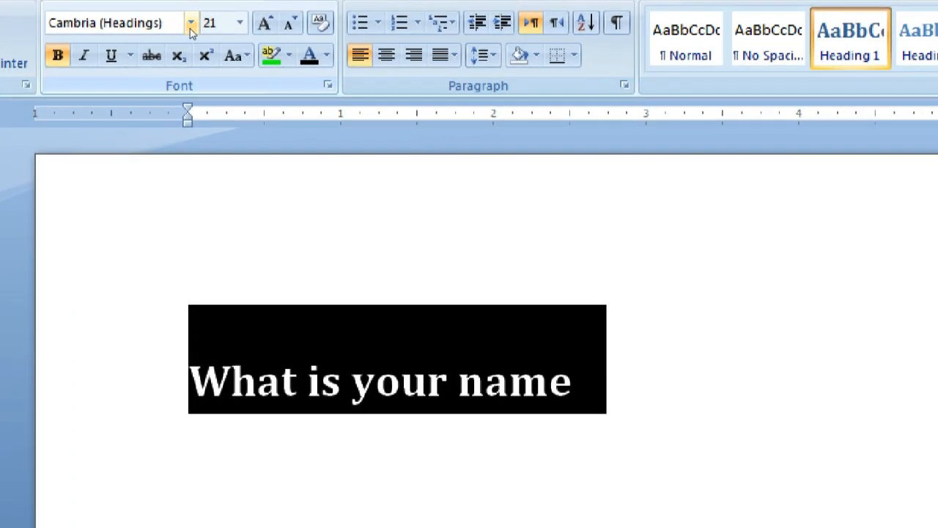
left_click(191, 24)
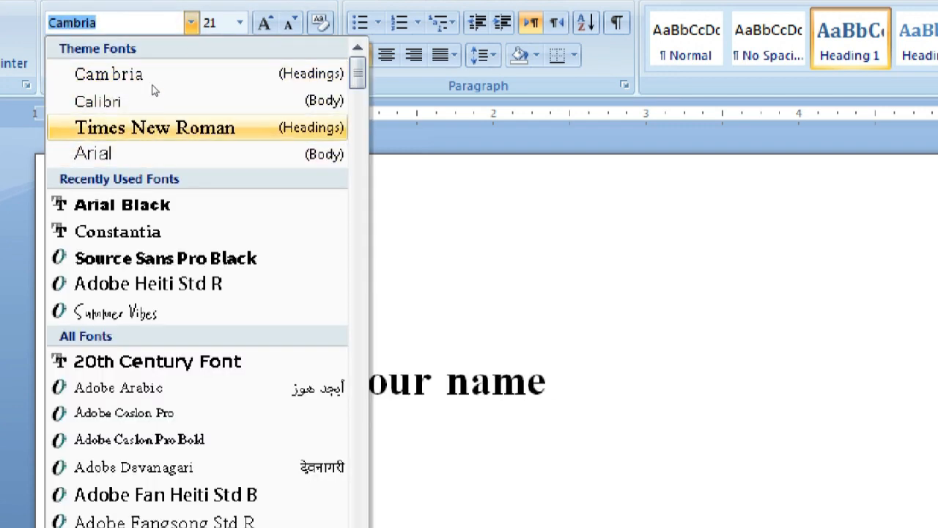
key("Down")
key("Down")
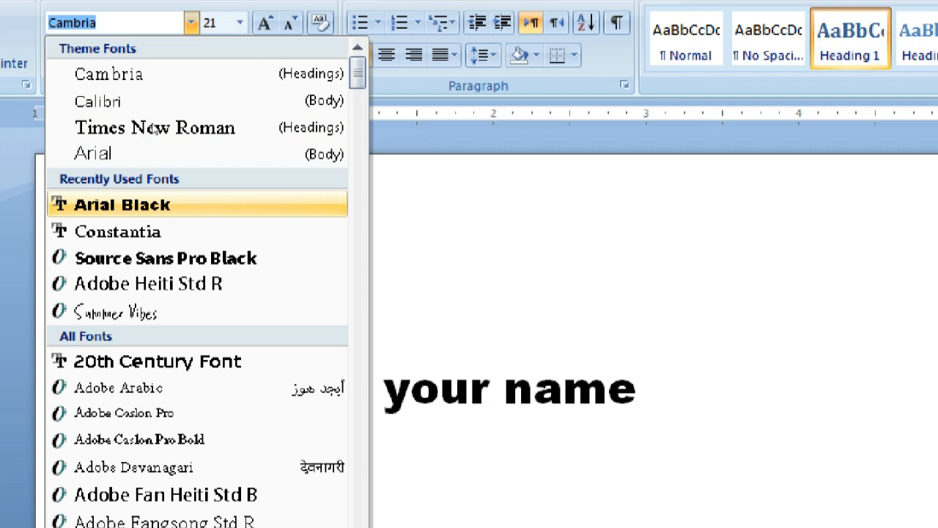
key("Up")
key("Up")
key("Up")
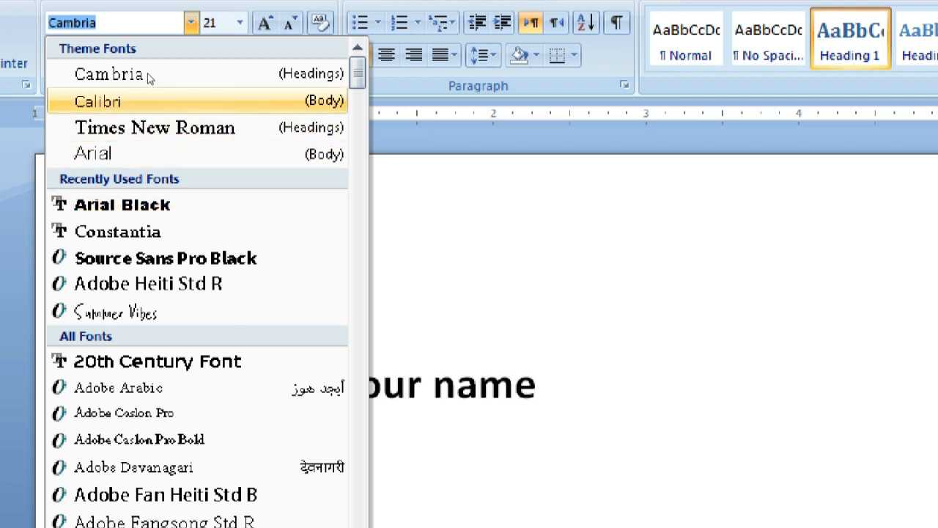
key("Return")
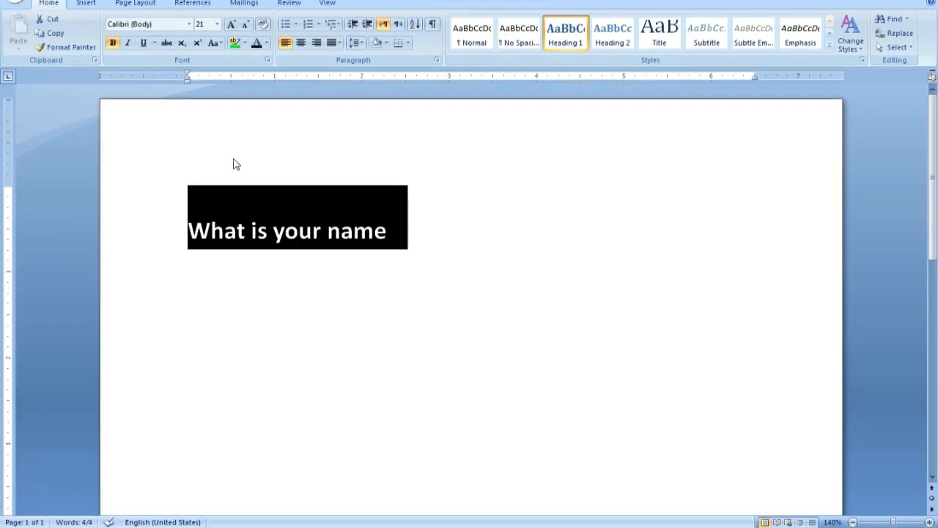
left_click(274, 211)
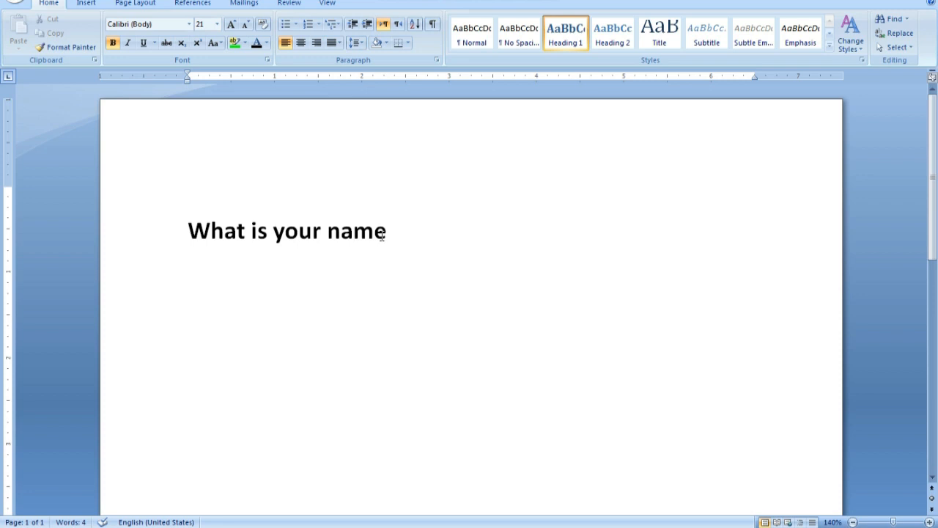
Remove bold formatting from the whole sentence and deselect it
left_click_drag(382, 234, 229, 242)
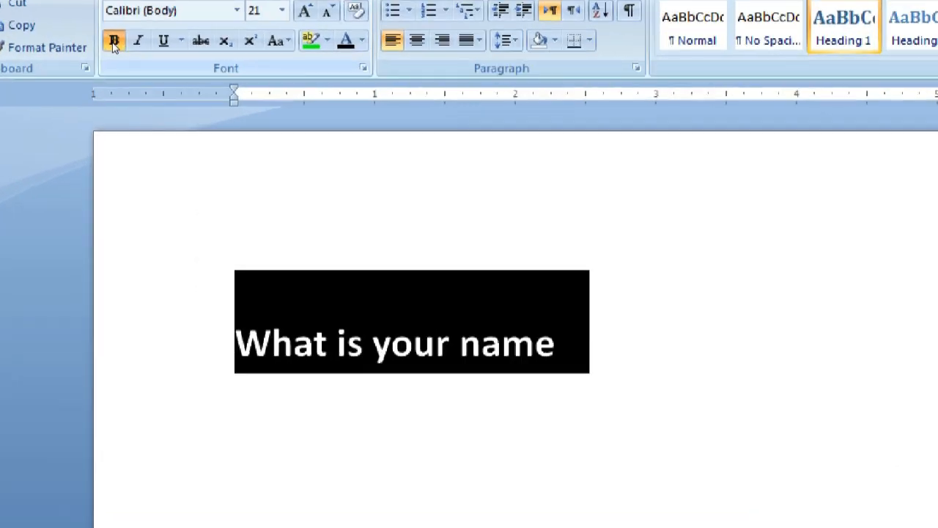
left_click(114, 46)
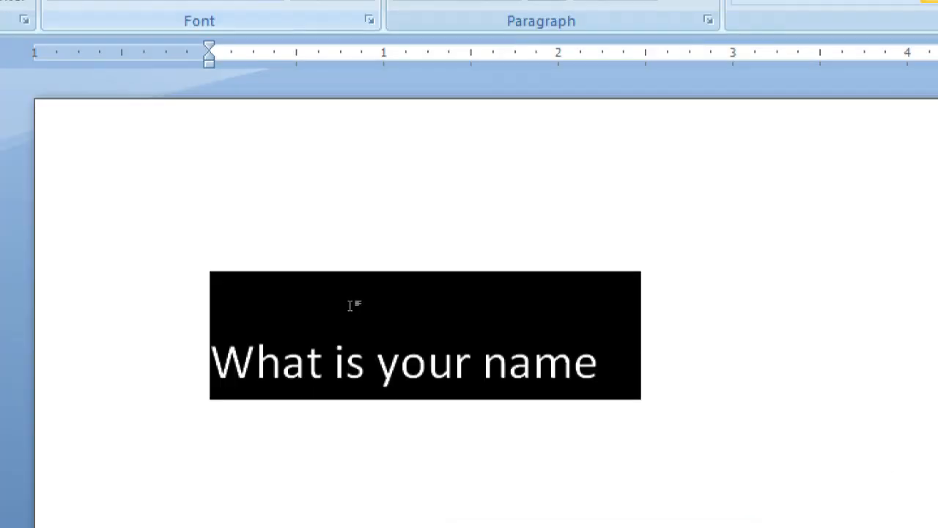
left_click(371, 265)
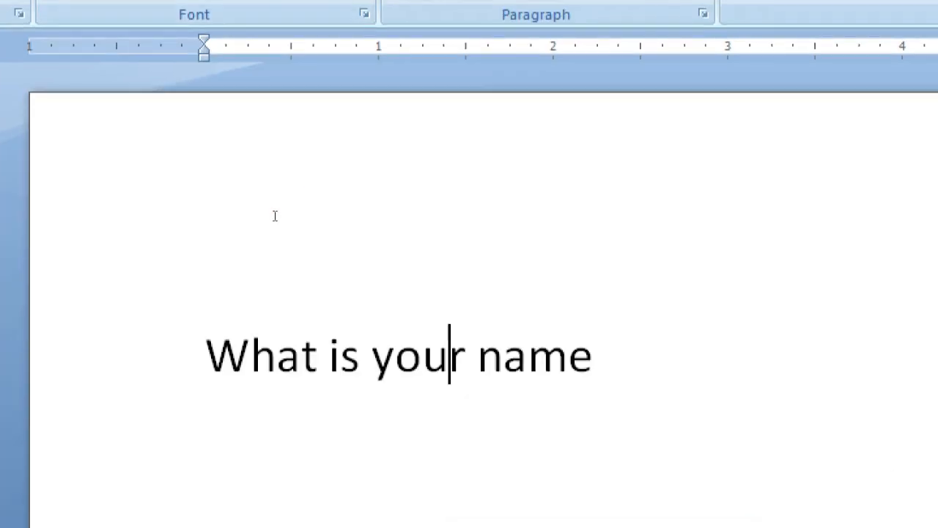
Toggle bold on and off twice for the whole sentence, leaving it off, and apply italic
left_click_drag(387, 228, 200, 229)
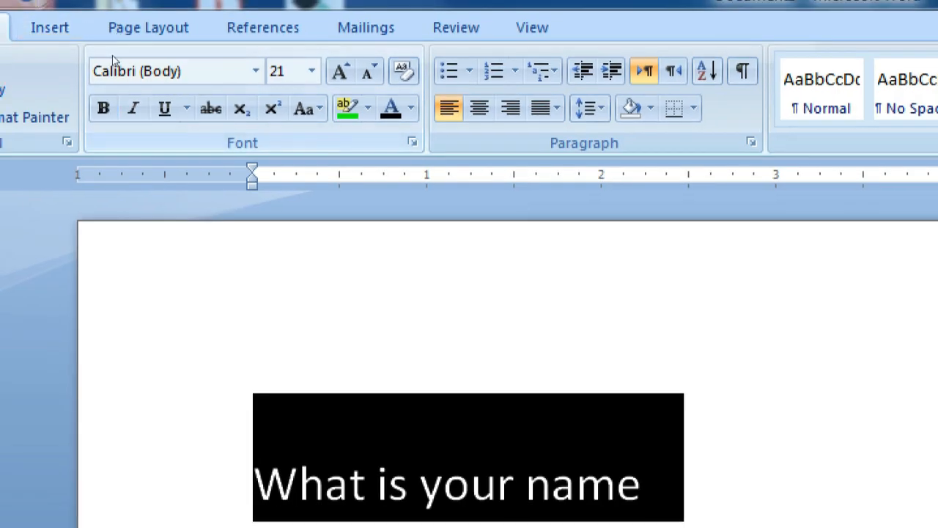
key("ctrl+b")
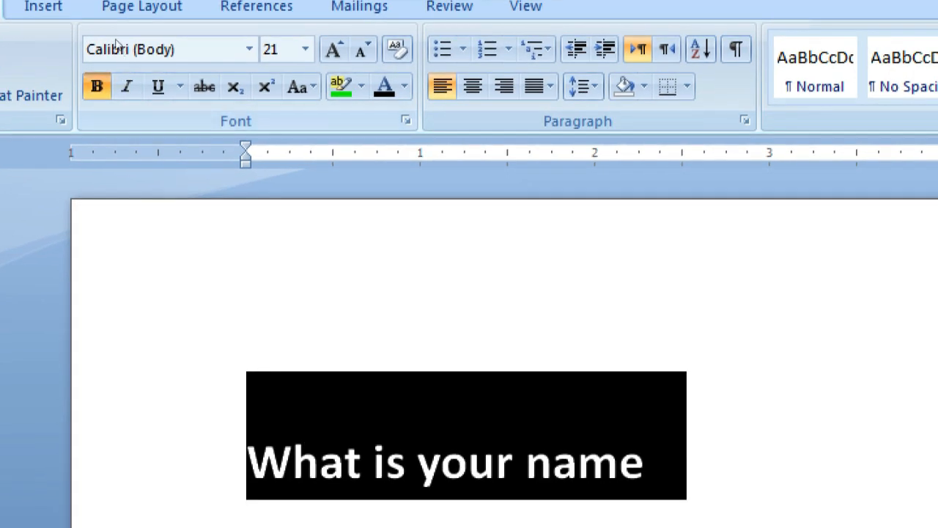
key("ctrl+b")
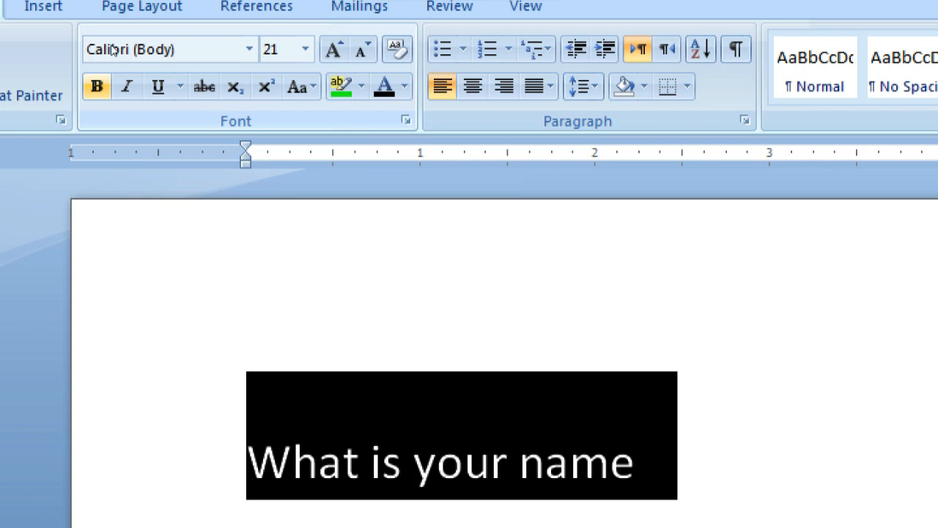
key("ctrl+b")
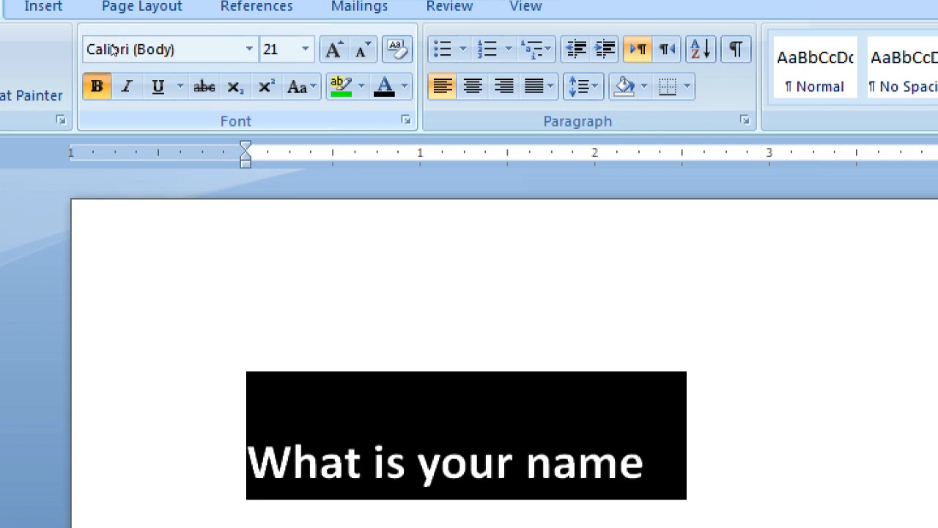
key("ctrl+b")
key("ctrl+i")
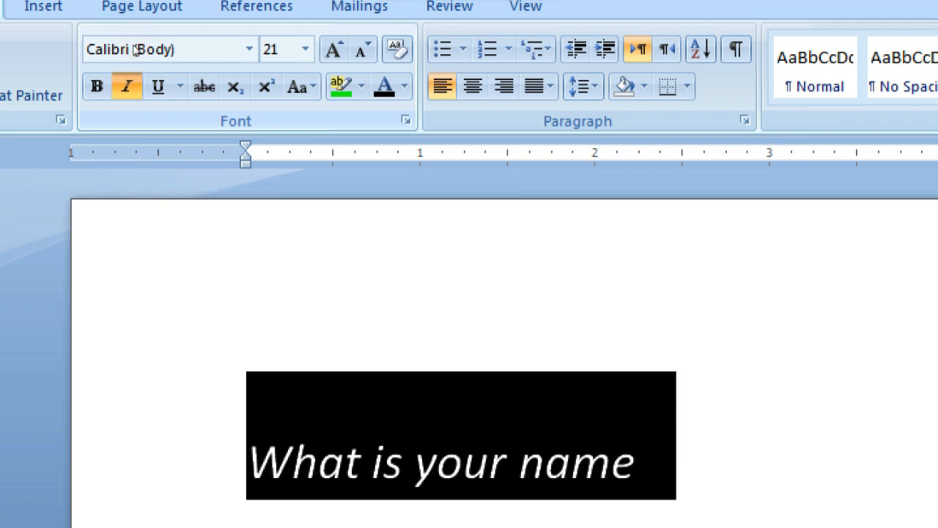
Toggle italic off, on and off again for the whole sentence, leaving it off
key("ctrl+i")
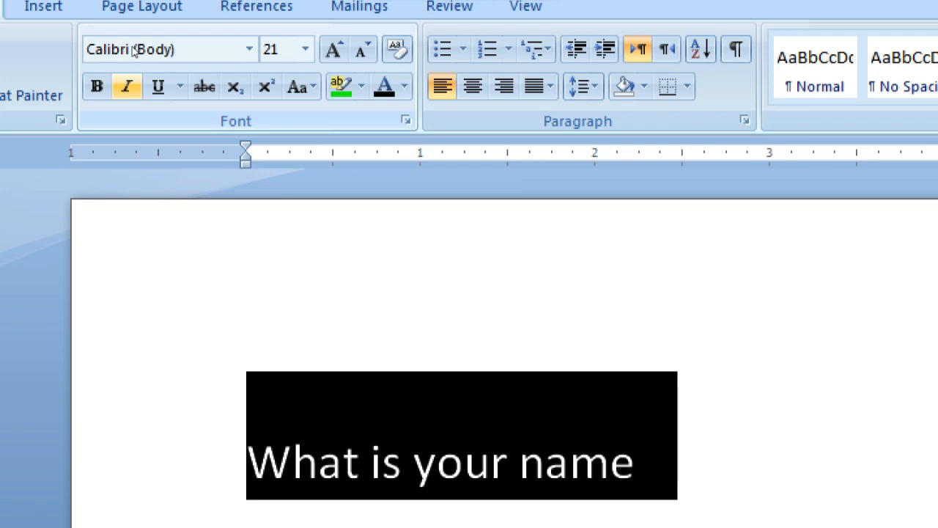
key("ctrl+i")
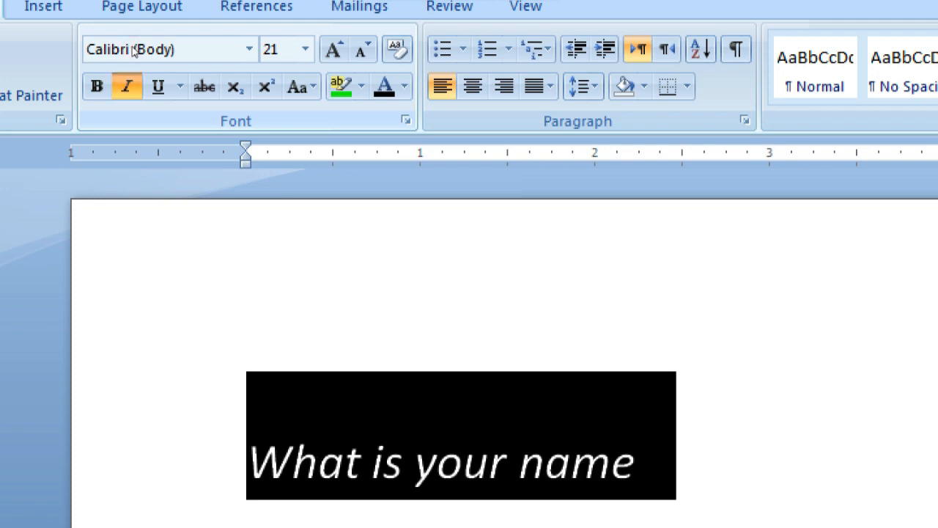
key("ctrl+i")
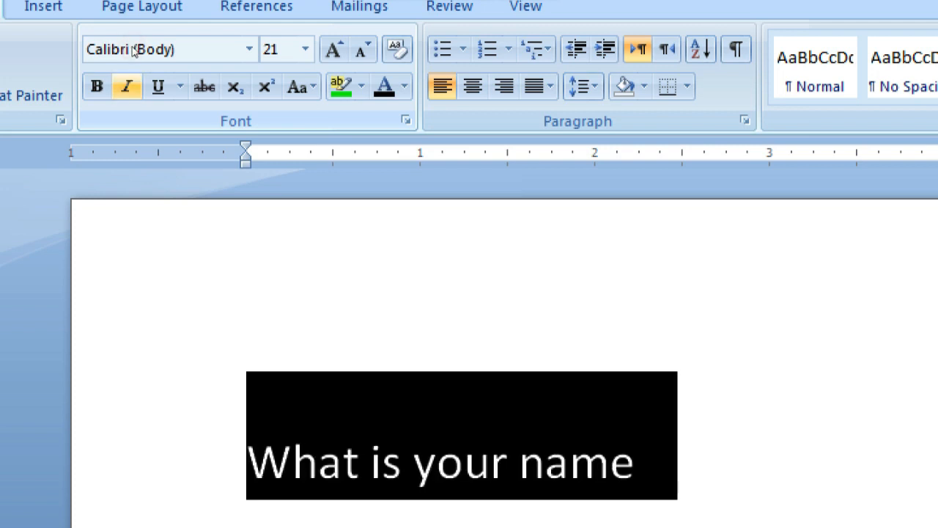
Toggle underline on and off twice for the whole sentence, leaving it off
key("ctrl+u")
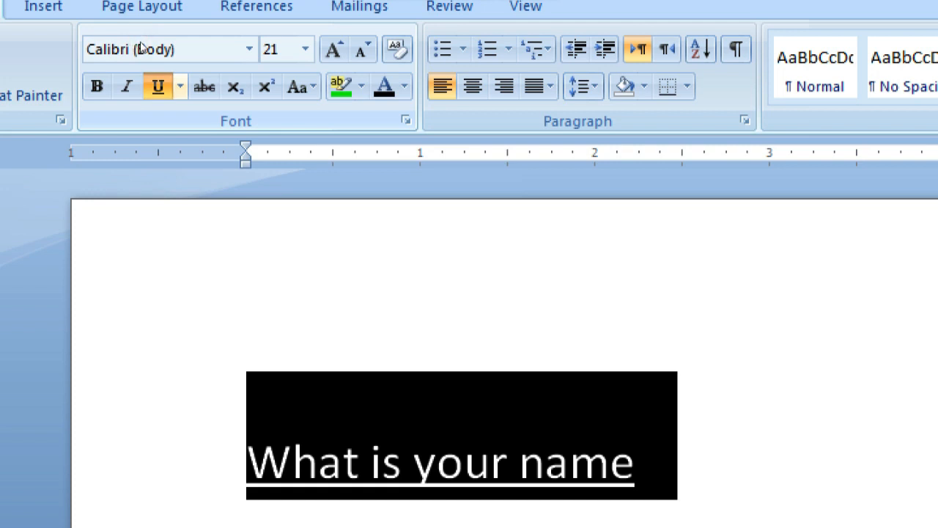
key("ctrl+u")
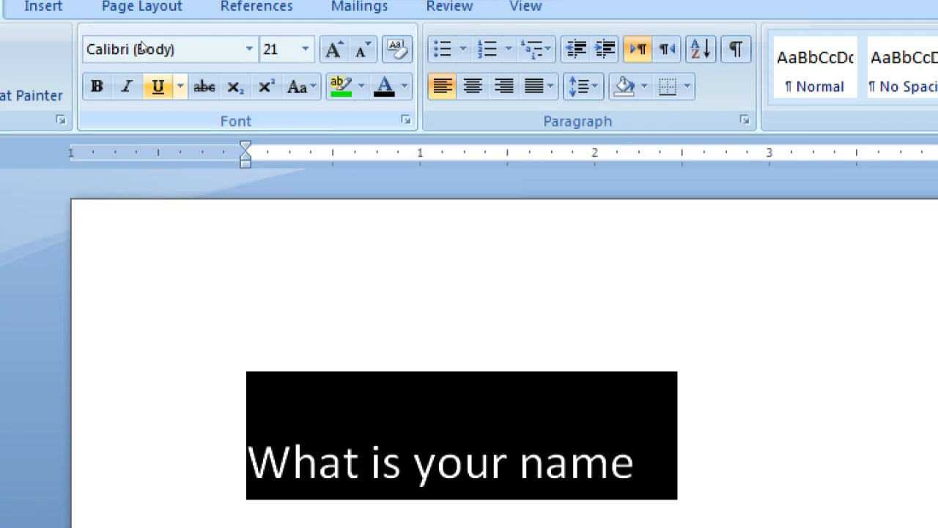
key("ctrl+u")
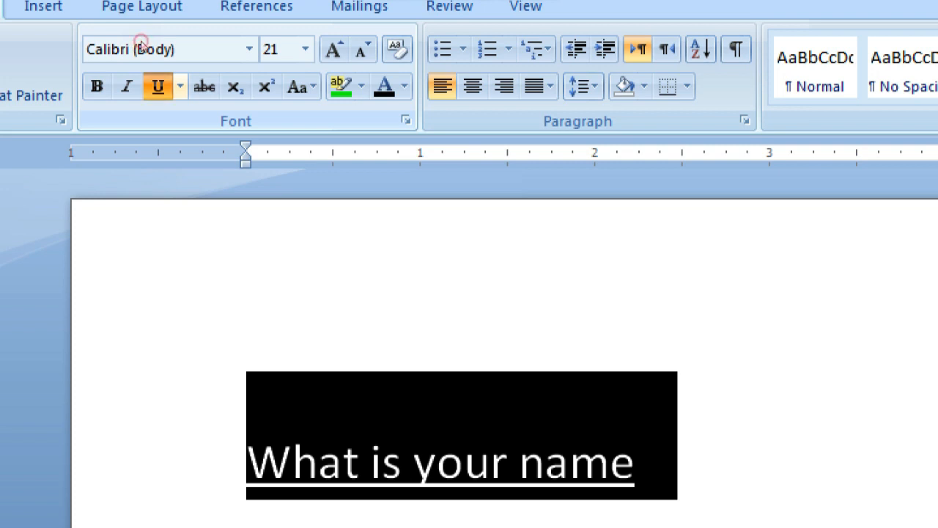
key("ctrl+u")
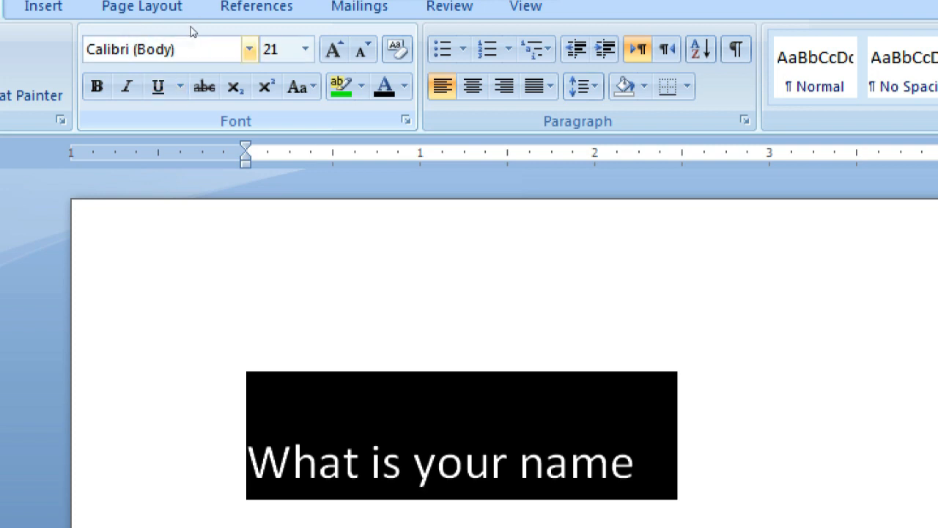
Change the sentence's font to Times New Roman (Headings) and set its font size to 18
left_click(250, 49)
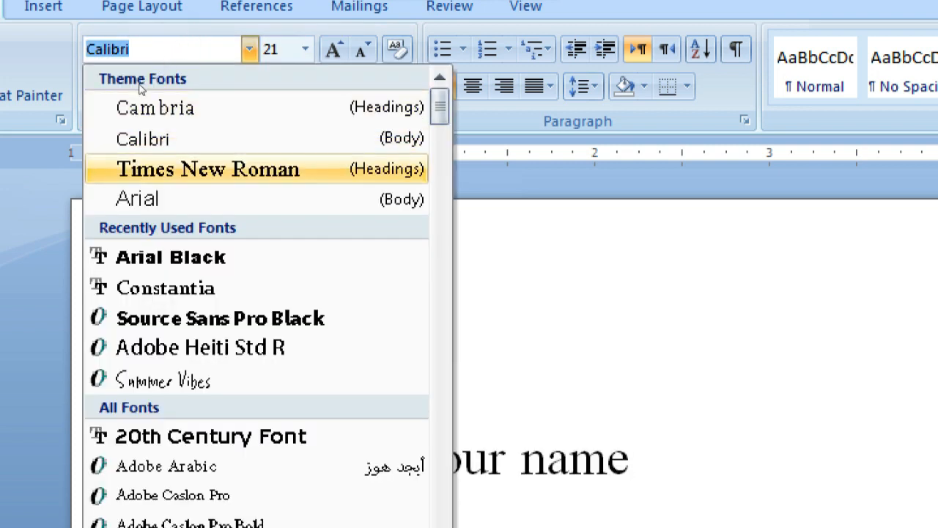
left_click(143, 169)
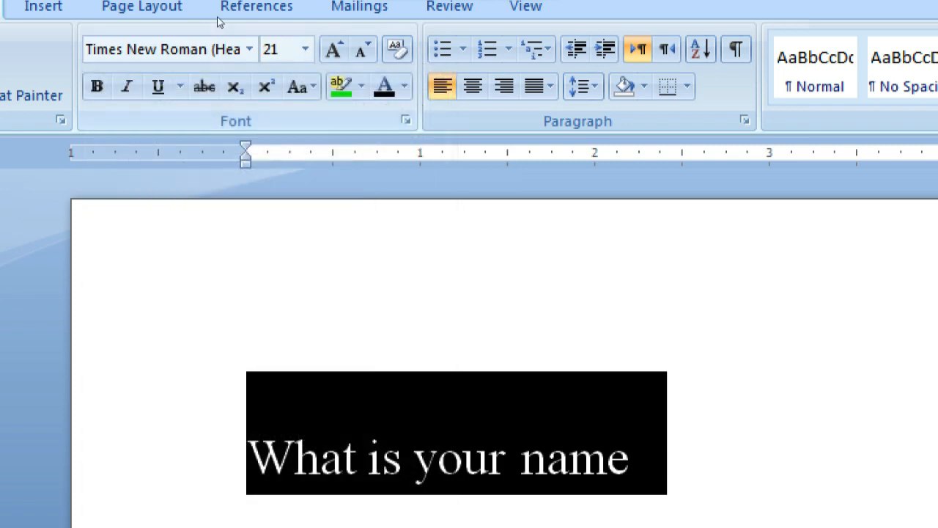
left_click(305, 49)
key("Up")
key("Up")
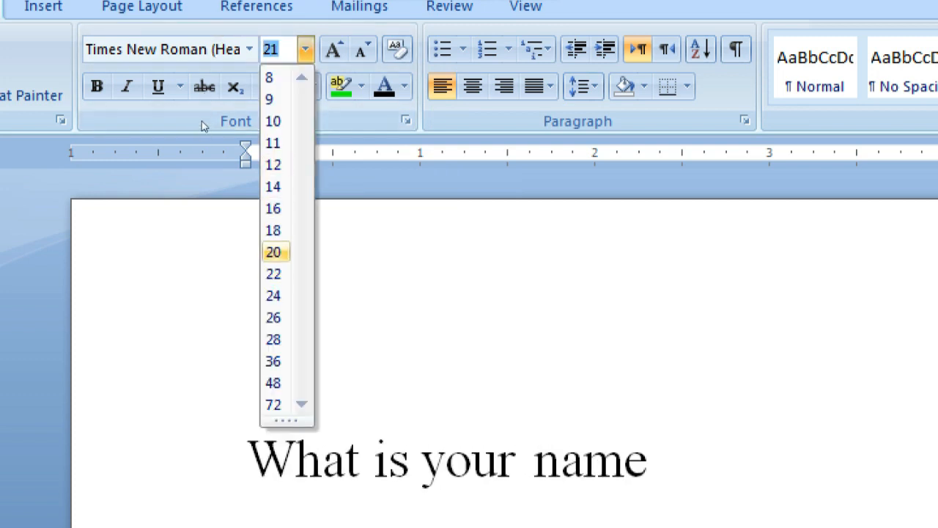
key("Return")
Apply and remove bold, italic and underline in turn on the whole sentence, leaving all three off
left_click(96, 87)
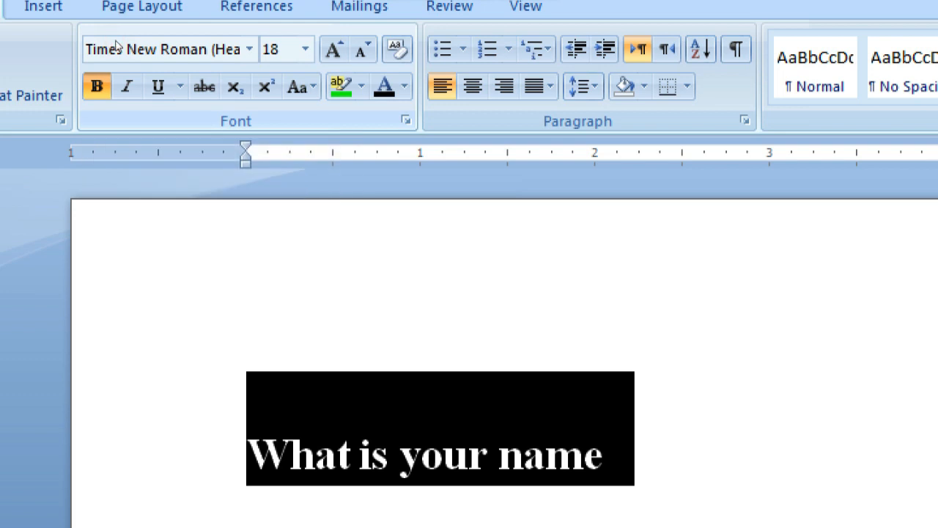
key("ctrl+b")
key("ctrl+i")
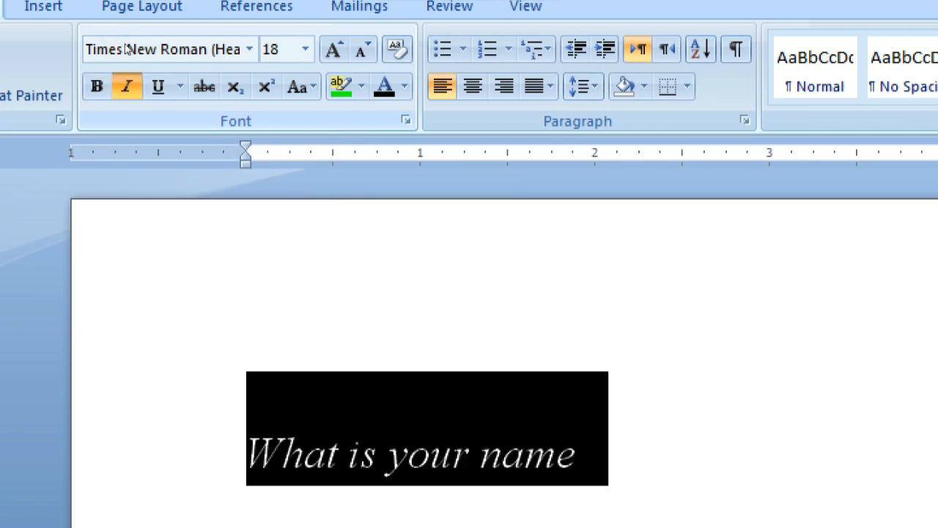
key("ctrl+i")
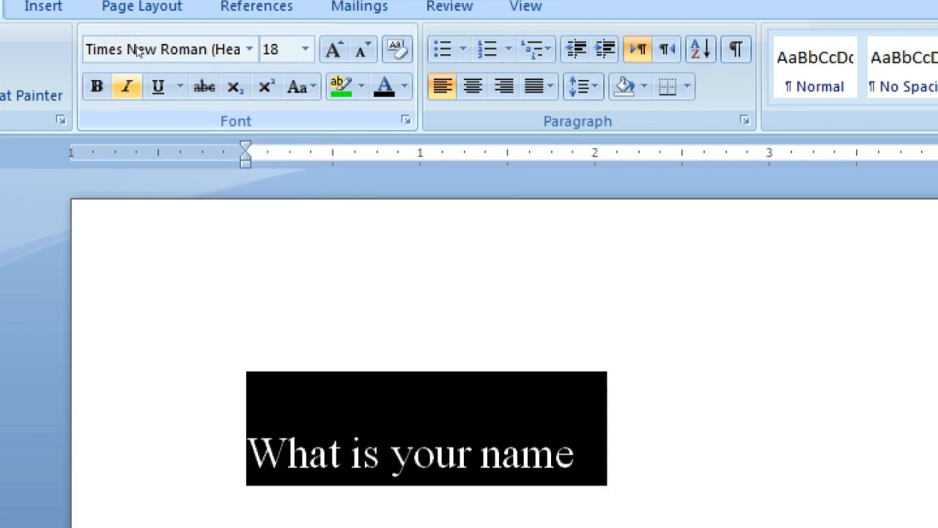
key("ctrl+u")
key("ctrl+u")
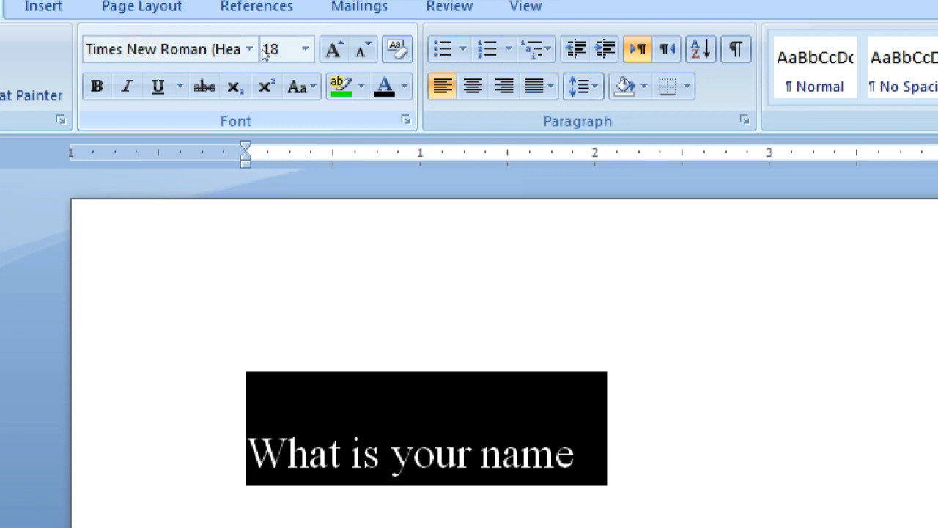
Change the font color of the whole sentence to the standard red and deselect it
left_click(404, 87)
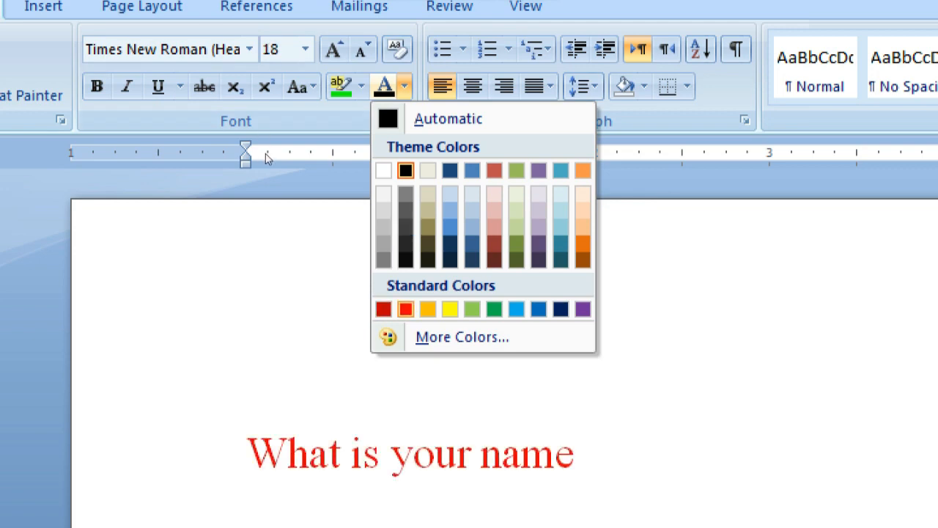
key("Return")
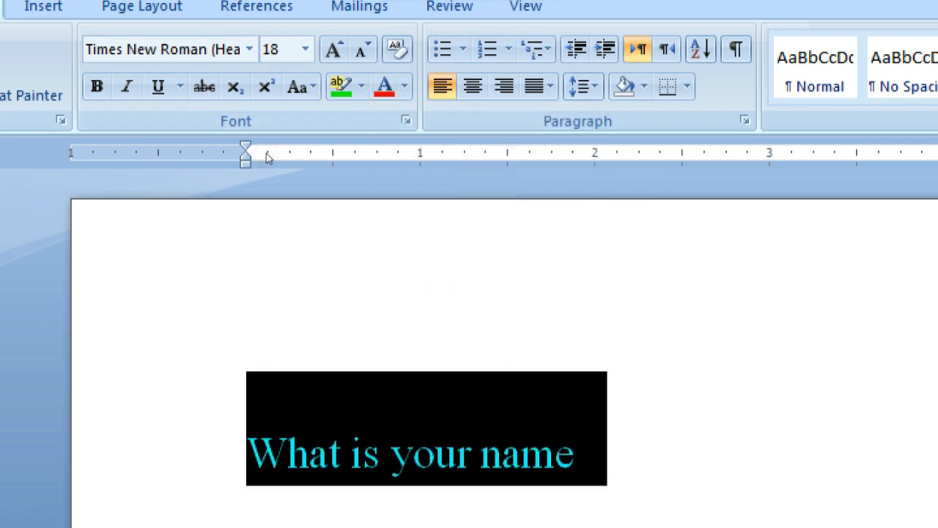
left_click(271, 201)
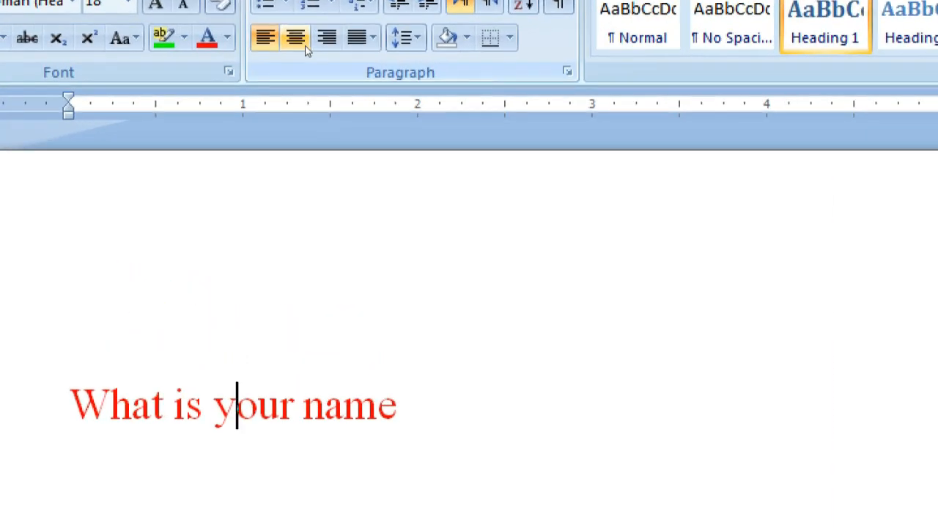
Demonstrate center and right alignment twice on the sentence, returning it to left alignment each time
left_click(296, 38)
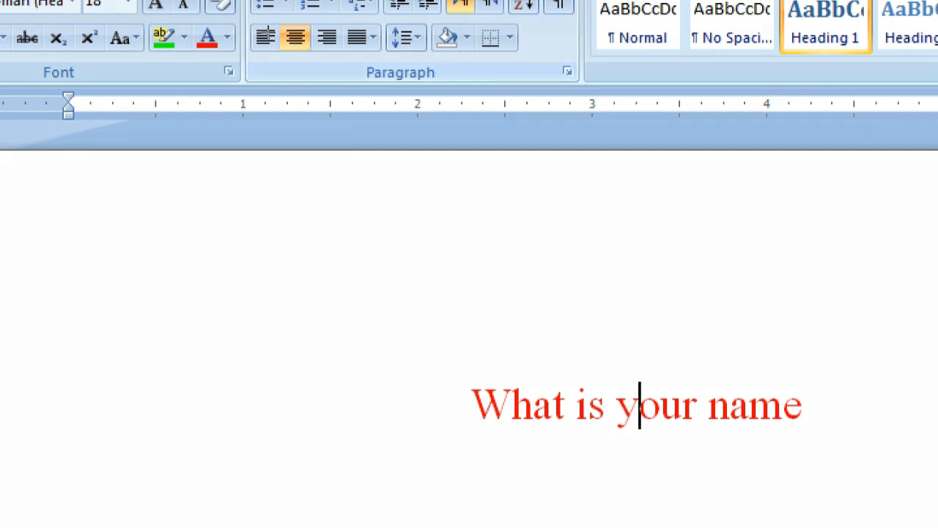
left_click_drag(239, 13, 349, 63)
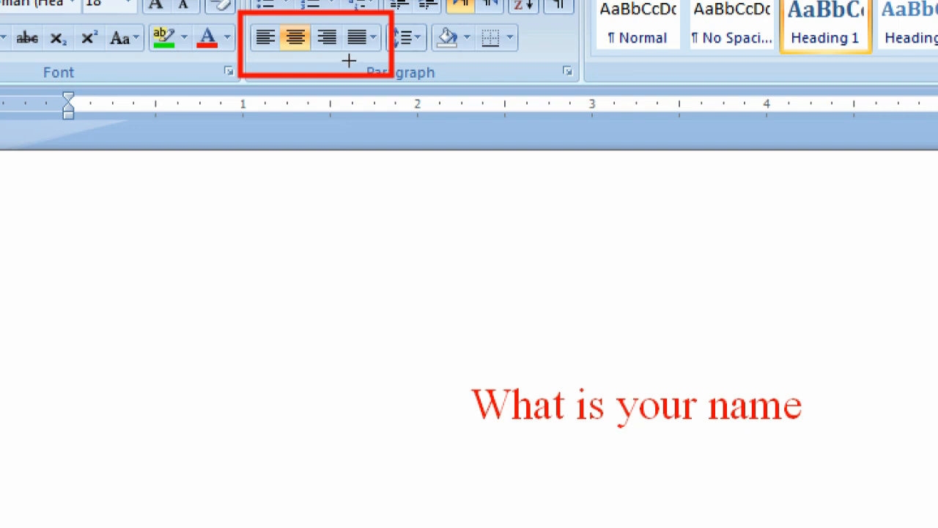
key("e")
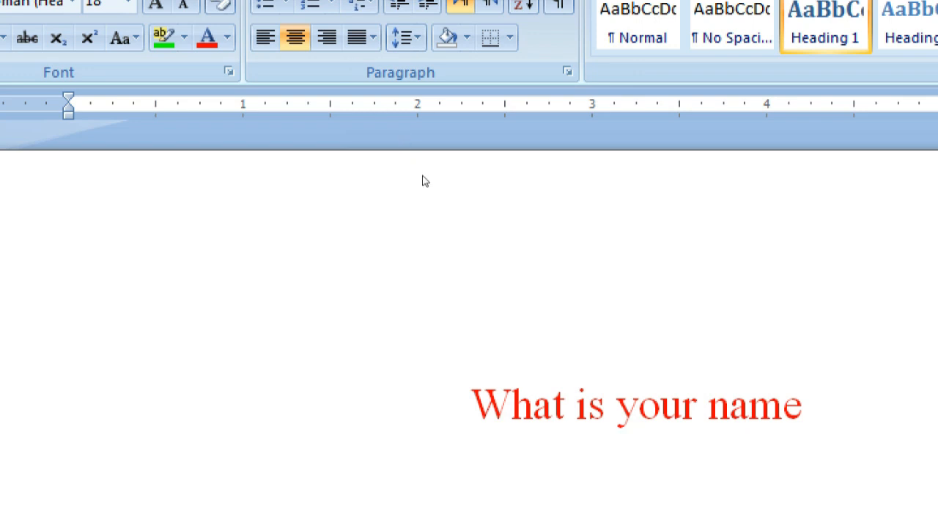
left_click(319, 44)
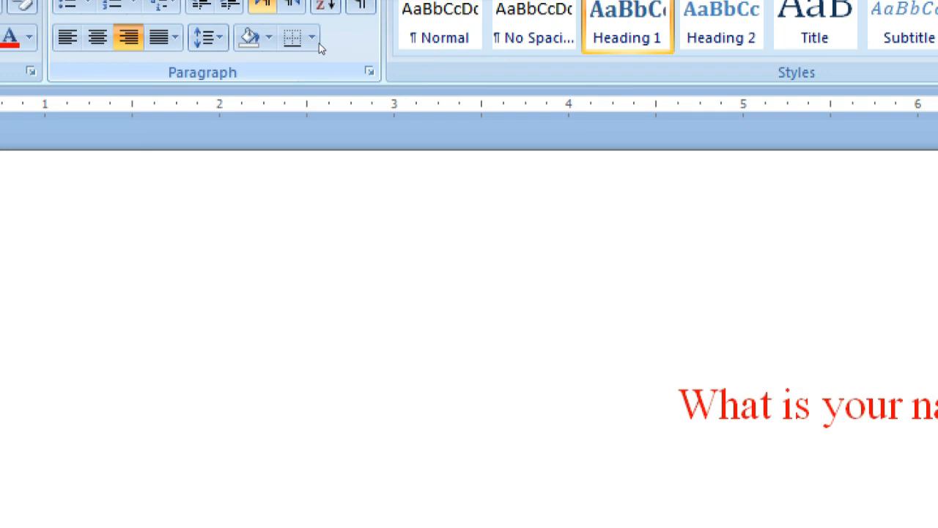
left_click(282, 41)
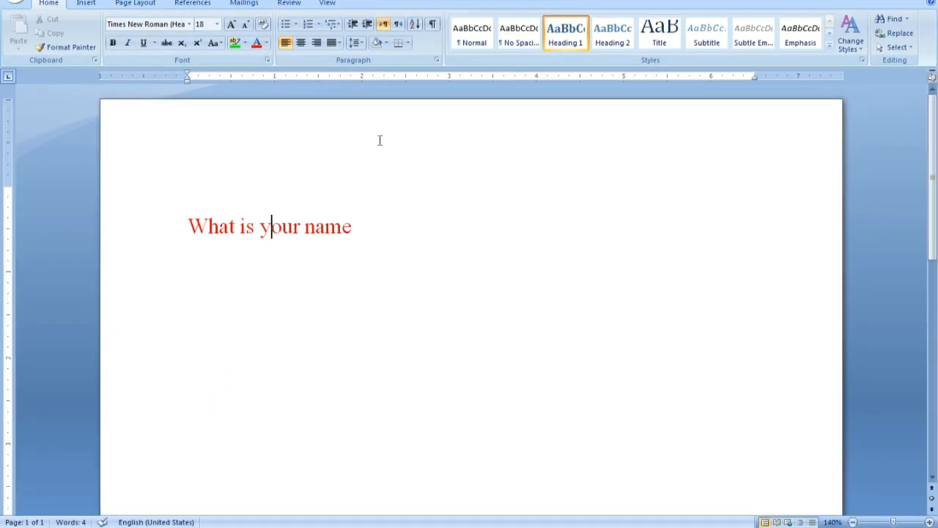
left_click(301, 44)
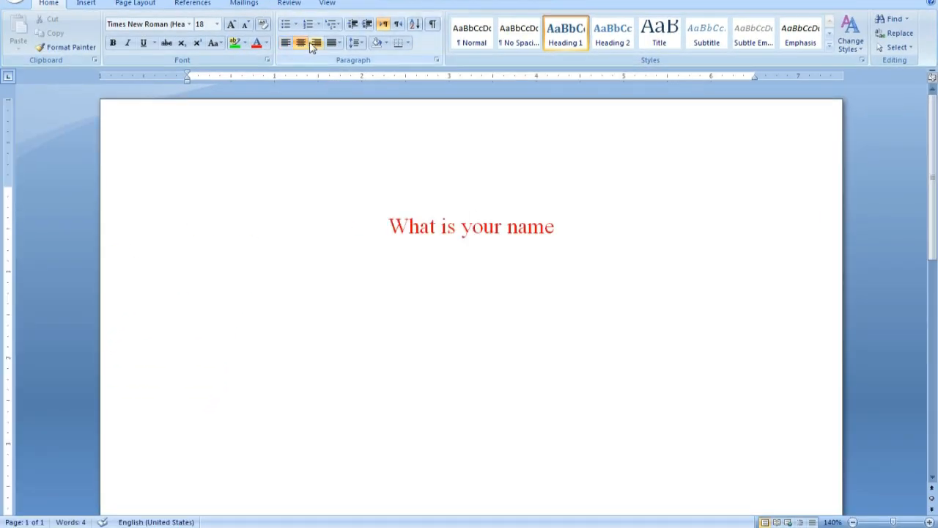
left_click(316, 44)
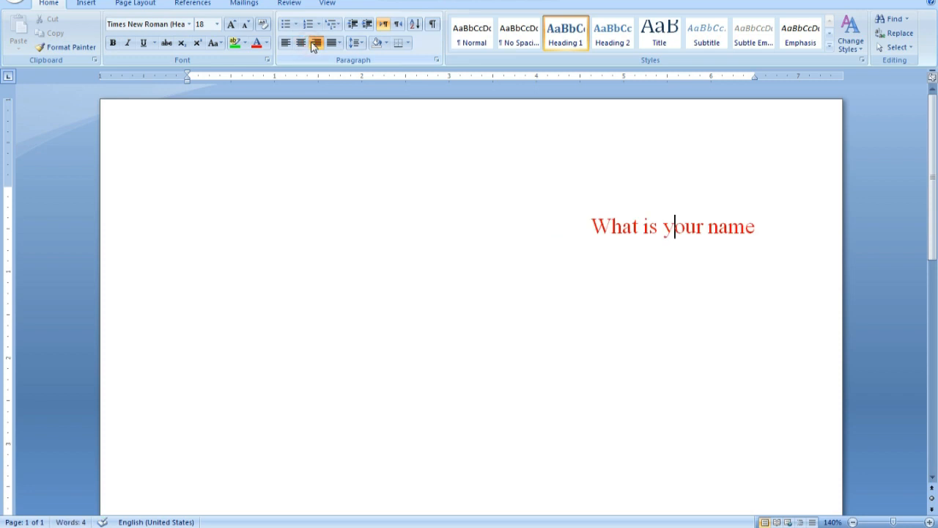
left_click(288, 44)
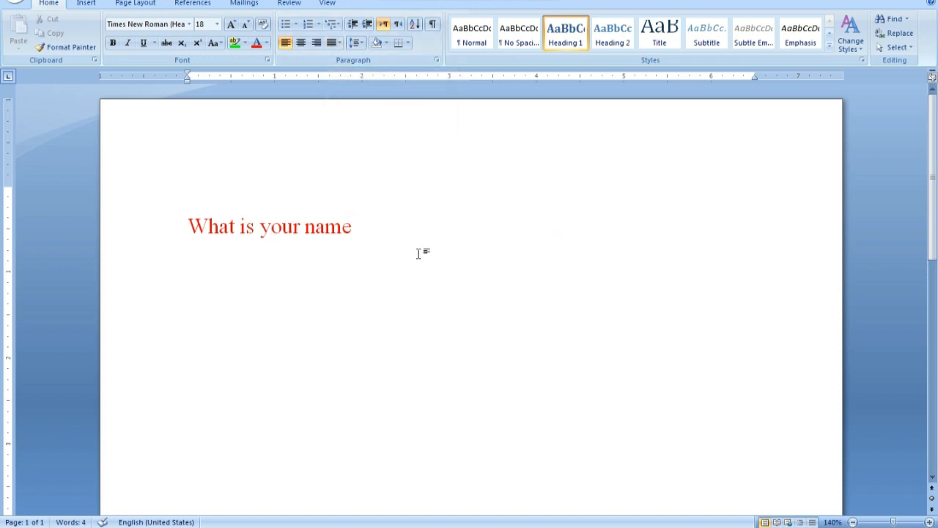
Copy the whole sentence "What is your name" and paste one copy after it on the same line
left_click_drag(374, 231, 228, 244)
key("ctrl+c")
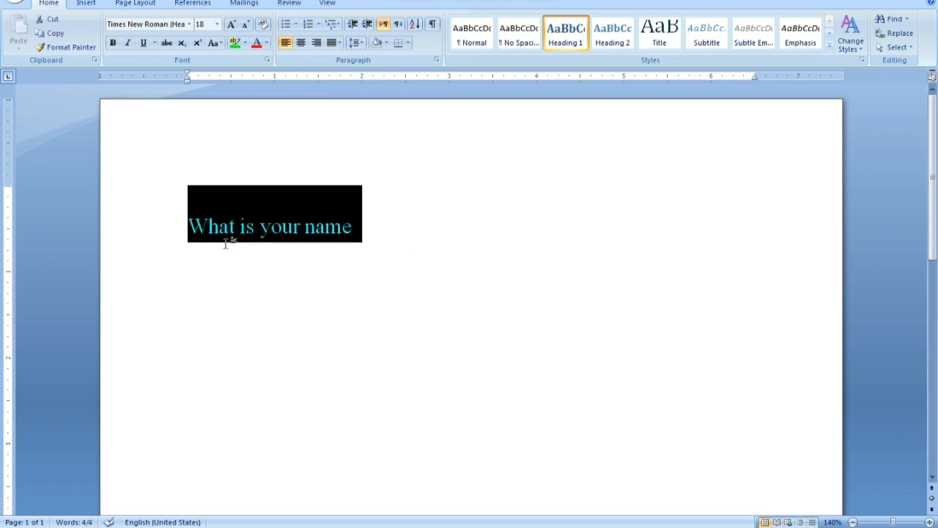
left_click(345, 243)
left_click(428, 249)
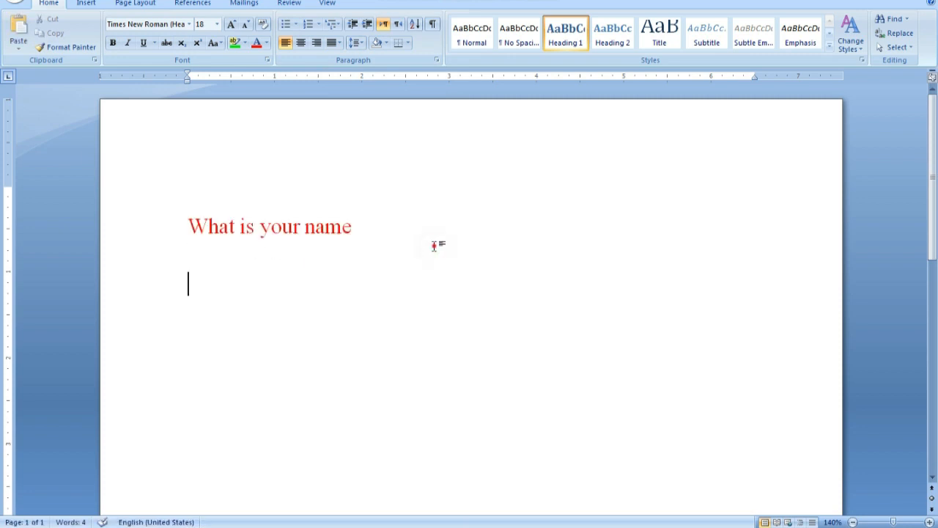
left_click(414, 235)
key("ctrl+v")
Paste three more copies of the sentence, each on its own new line below
key("Return")
key("ctrl+v")
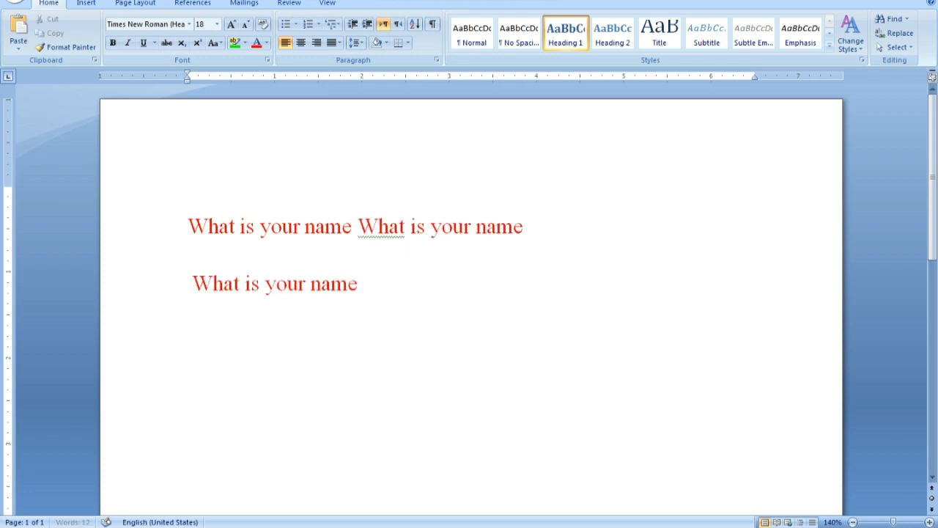
key("Return")
key("ctrl+v")
key("Return")
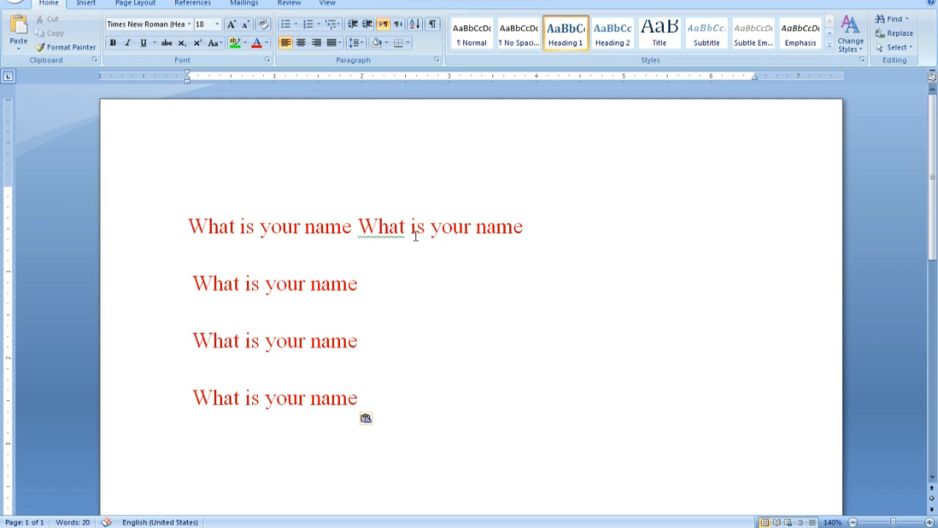
Delete the three sentence copies on the lines below, going back to the end of the first line
key("BackSpace")
key("BackSpace")
key("BackSpace")
key("BackSpace")
key("BackSpace")
key("BackSpace")
key("BackSpace")
key("BackSpace")
key("BackSpace")
key("BackSpace")
key("BackSpace")
key("BackSpace")
key("BackSpace")
key("BackSpace")
key("BackSpace")
key("BackSpace")
key("BackSpace")
key("BackSpace")
key("BackSpace")
key("BackSpace")
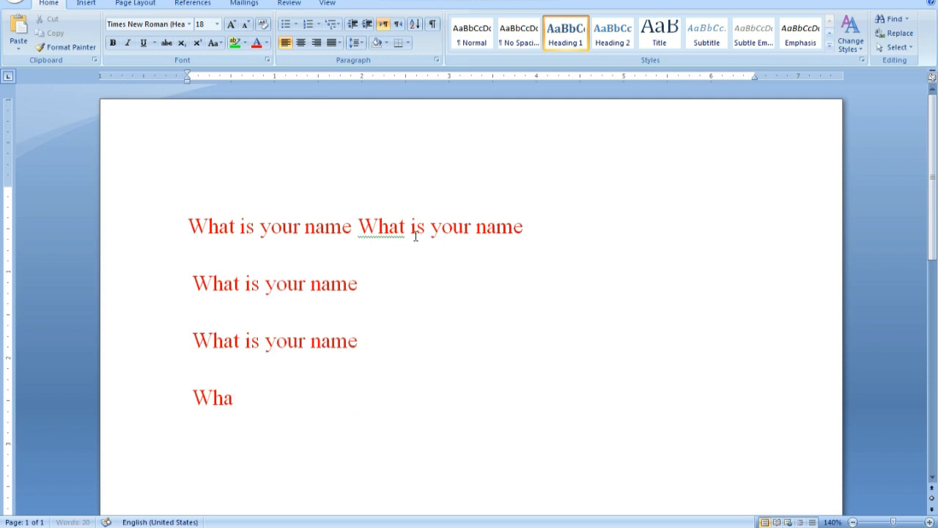
key("BackSpace")
key("BackSpace")
key("BackSpace")
key("BackSpace")
key("BackSpace")
key("BackSpace")
key("BackSpace")
key("BackSpace")
key("BackSpace")
key("BackSpace")
key("BackSpace")
key("BackSpace")
key("BackSpace")
key("BackSpace")
key("BackSpace")
key("BackSpace")
key("BackSpace")
key("BackSpace")
key("BackSpace")
key("BackSpace")
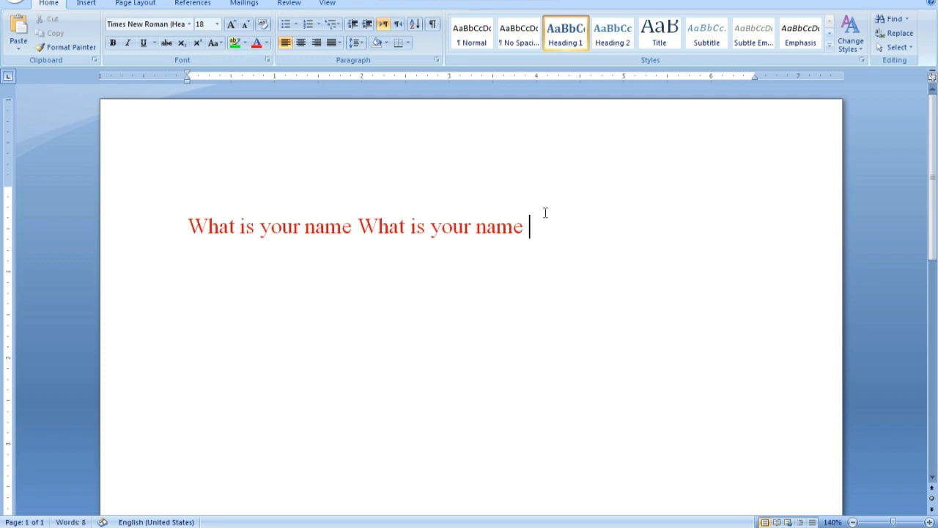
Paste the copied sentence five more times after the existing text, without line breaks between copies, to build one continuous paragraph
key("ctrl+v")
key("BackSpace")
key("ctrl+v")
key("BackSpace")
key("ctrl+v")
key("BackSpace")
key("ctrl+v")
key("BackSpace")
key("ctrl+v")
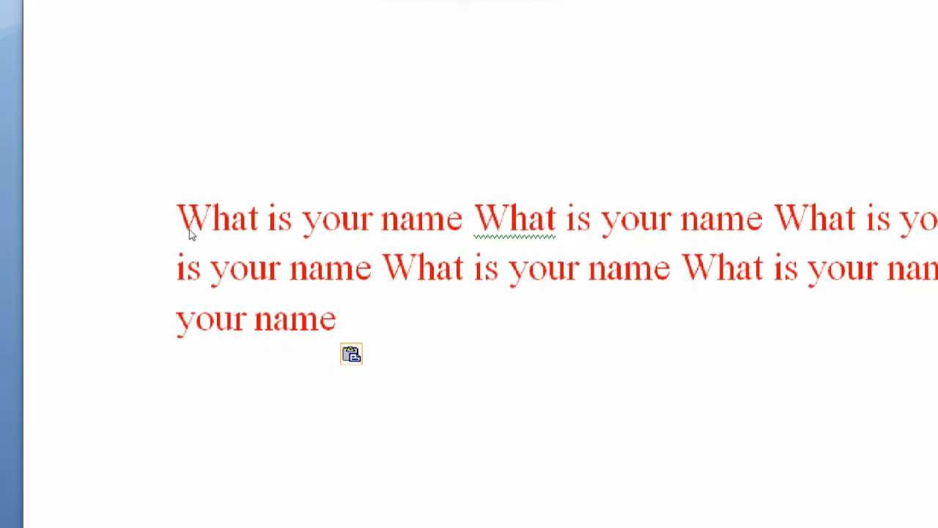
left_click_drag(178, 211, 221, 311)
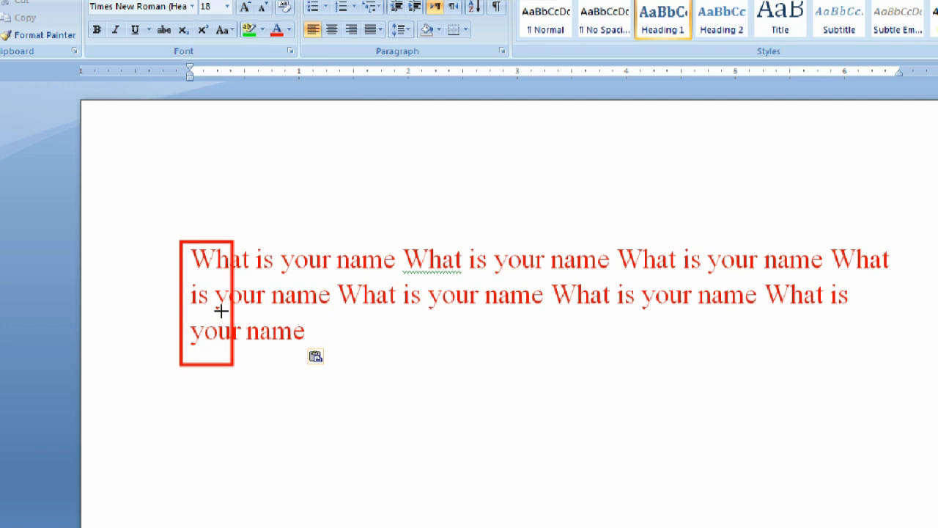
key("ctrl+z")
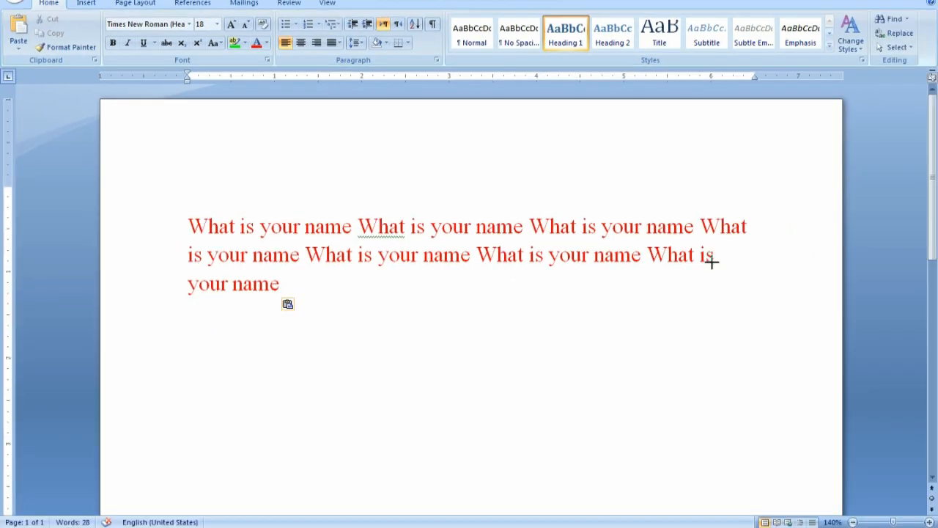
left_click_drag(700, 190, 787, 338)
key("ctrl+z")
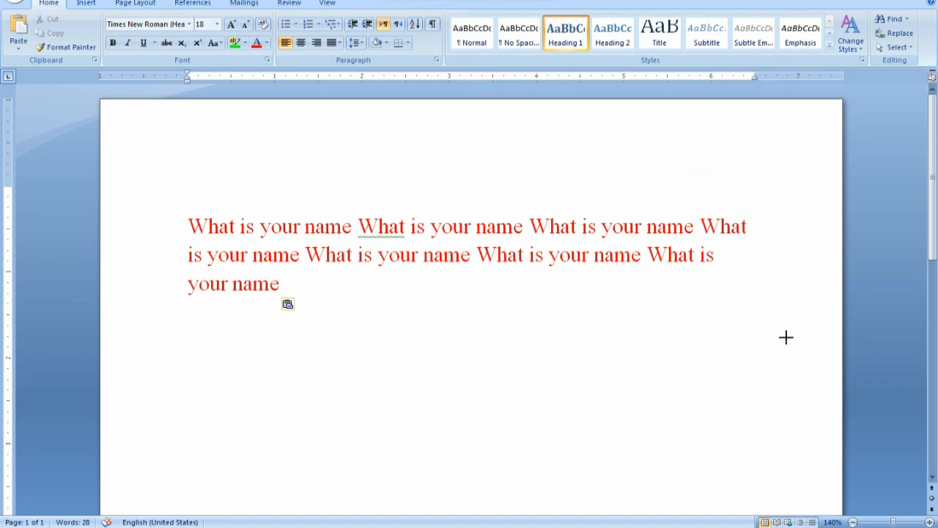
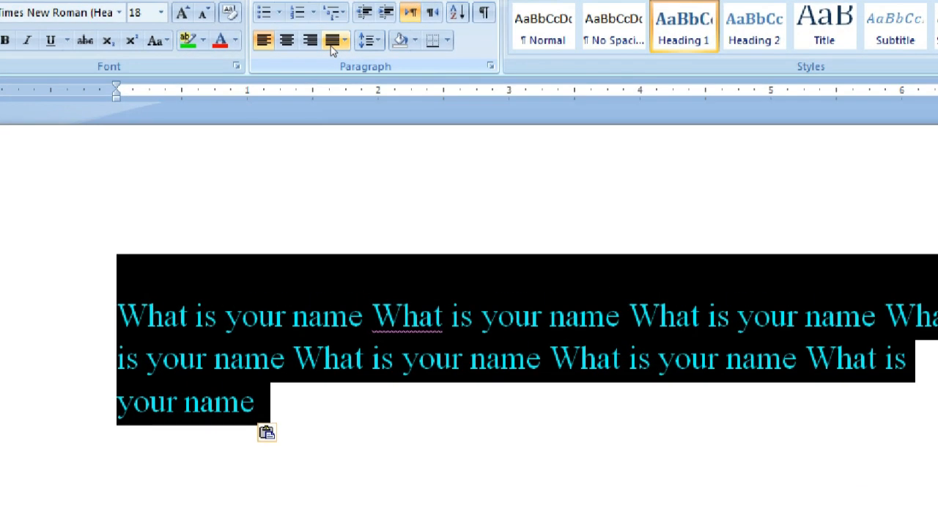
Justify the whole paragraph of repeated "What is your name" sentences and deselect it
left_click(345, 41)
left_click(363, 63)
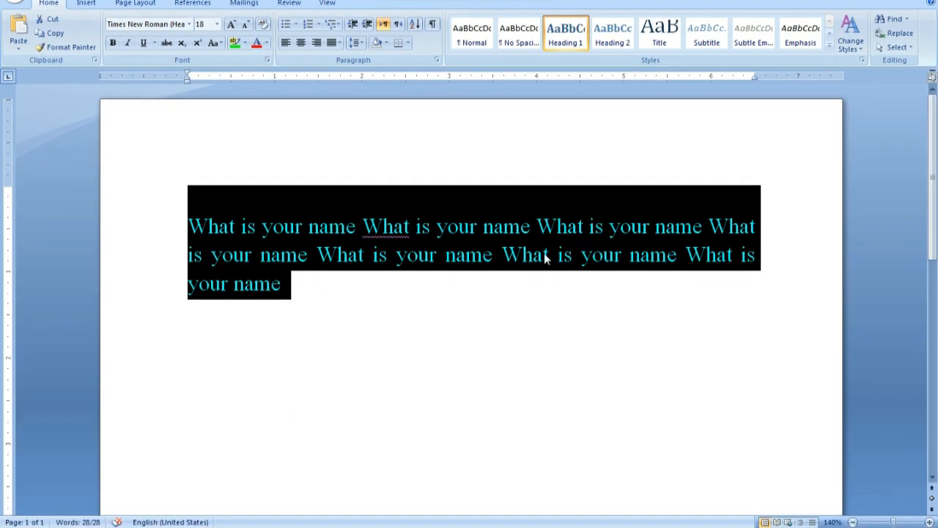
left_click(638, 358)
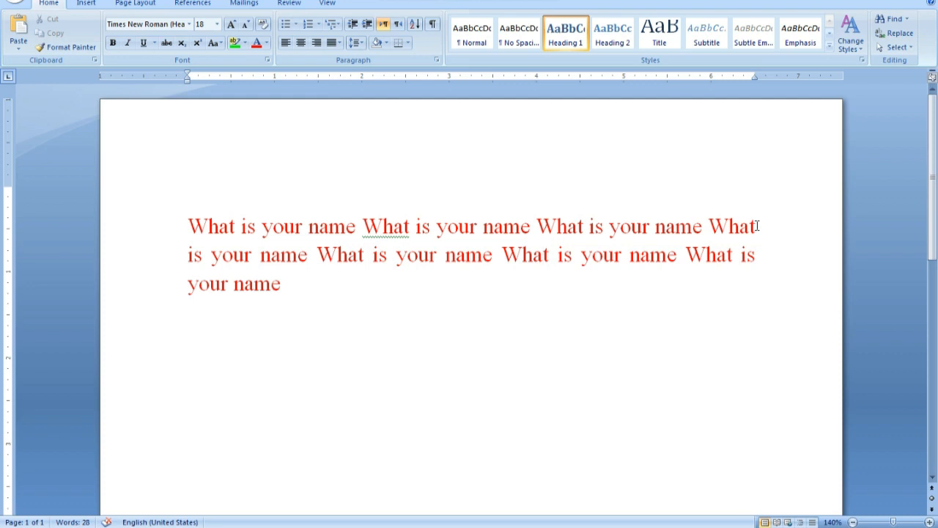
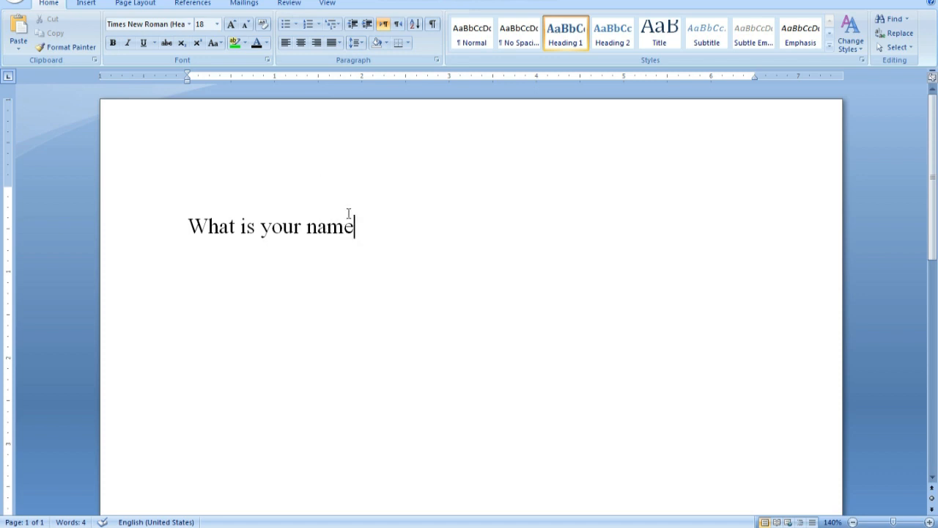
Copy the sentence "What is your name" and paste two copies of it on new lines below the original
left_click_drag(352, 223, 222, 233)
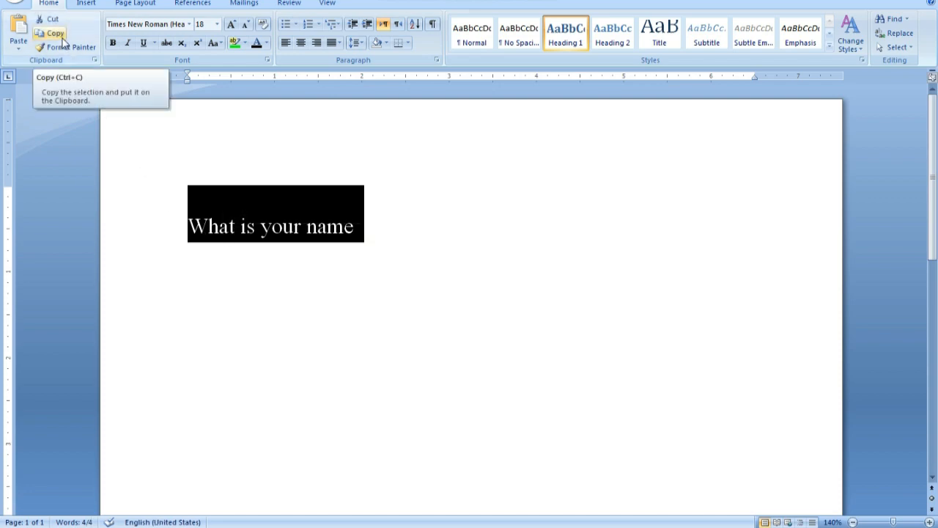
left_click(55, 34)
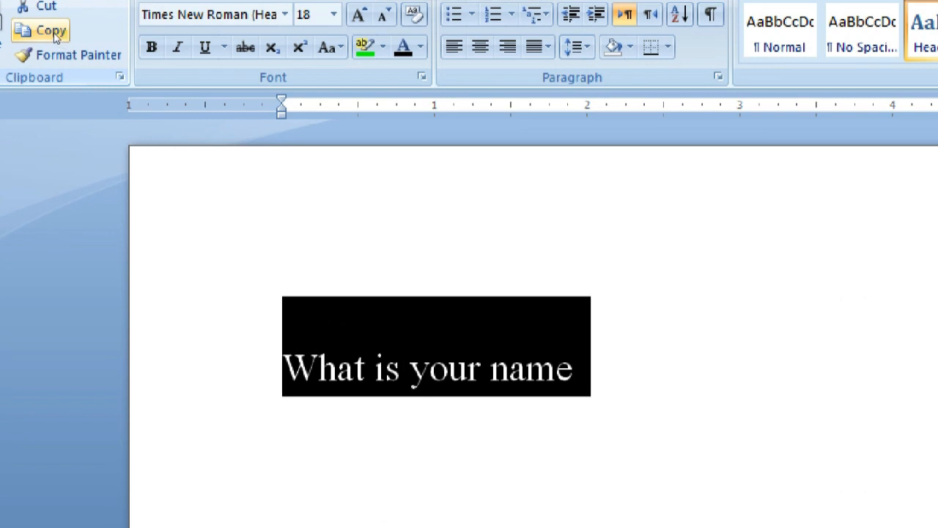
left_click(55, 35)
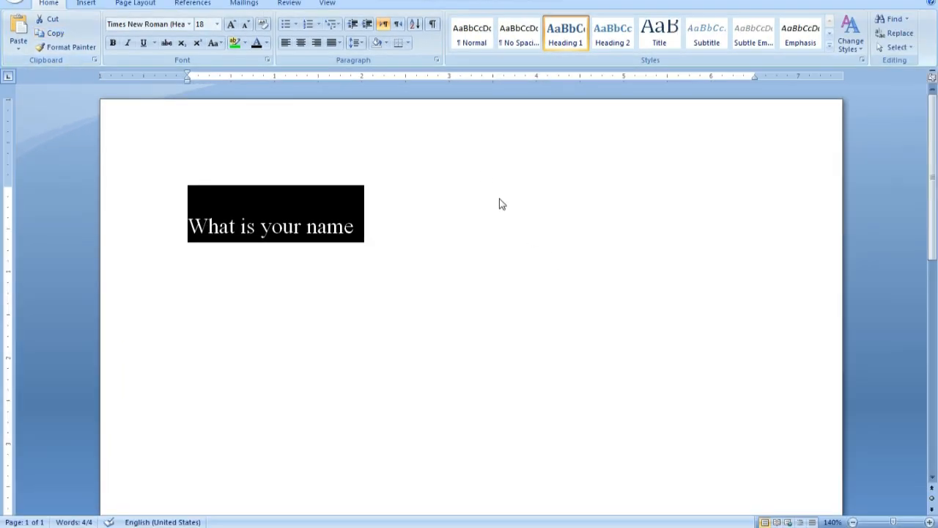
left_click(474, 227)
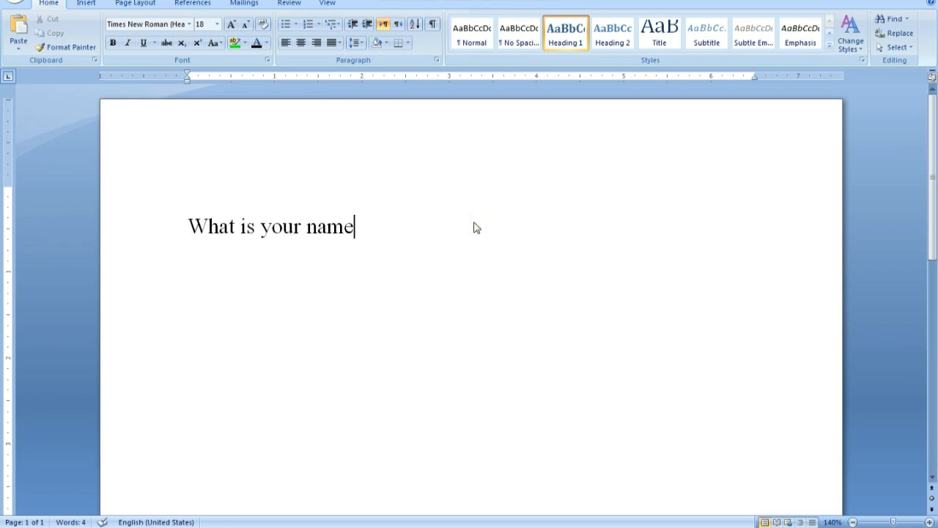
key("Return")
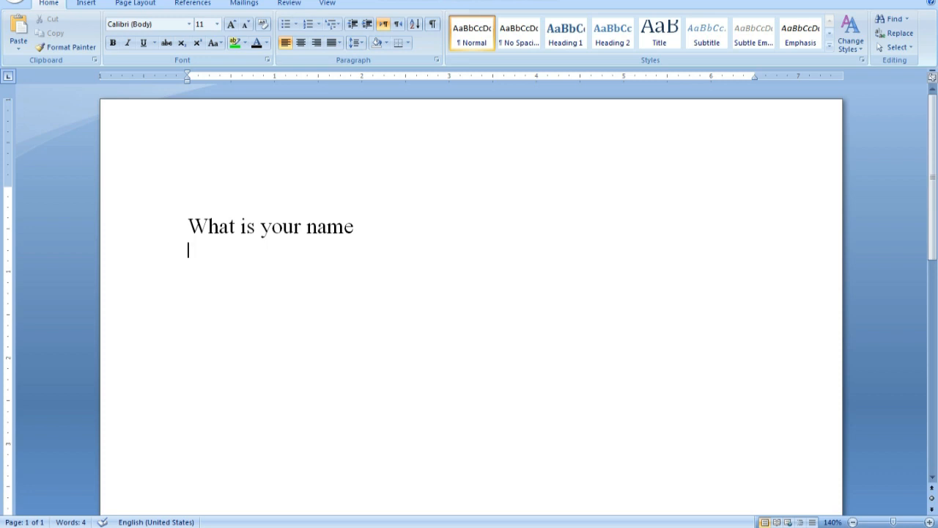
right_click(209, 252)
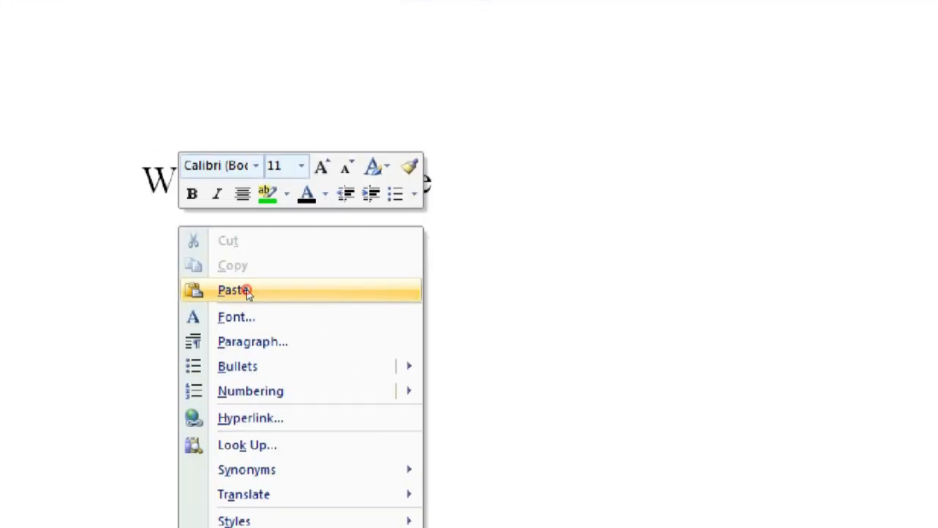
left_click(246, 290)
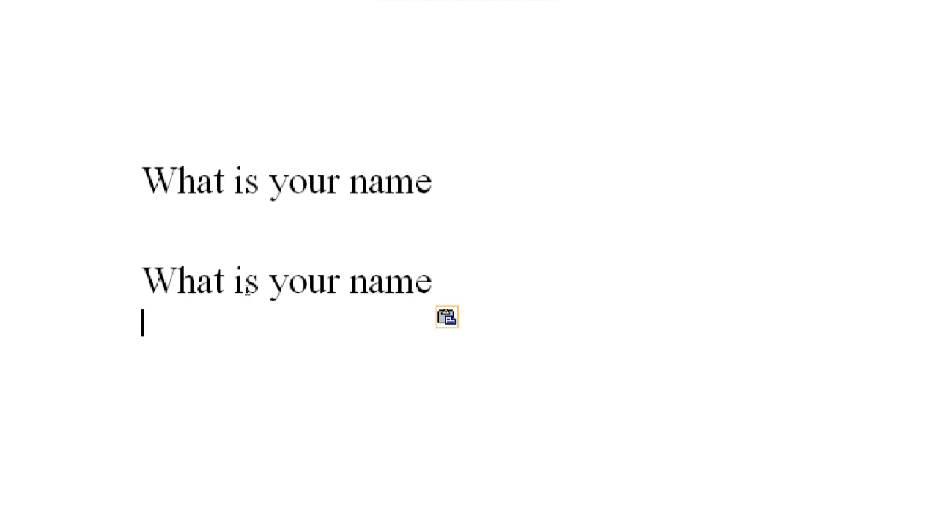
key("ctrl+v")
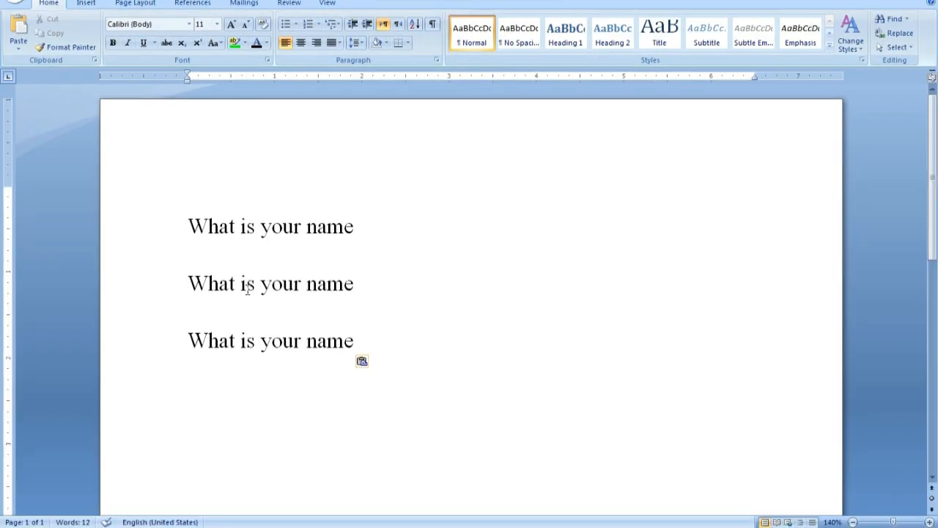
Delete the two pasted sentence copies below the first line
left_click(256, 228)
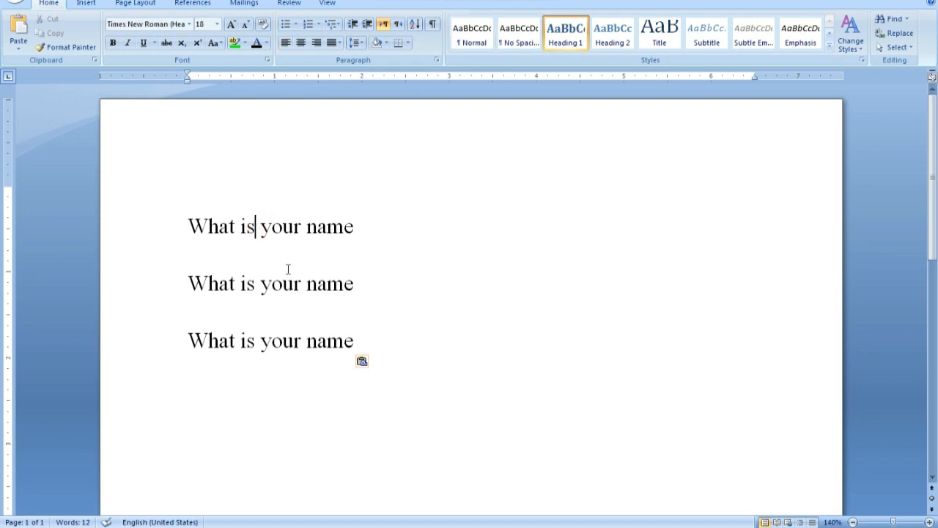
left_click(361, 342)
left_click_drag(361, 342, 190, 286)
key("Delete")
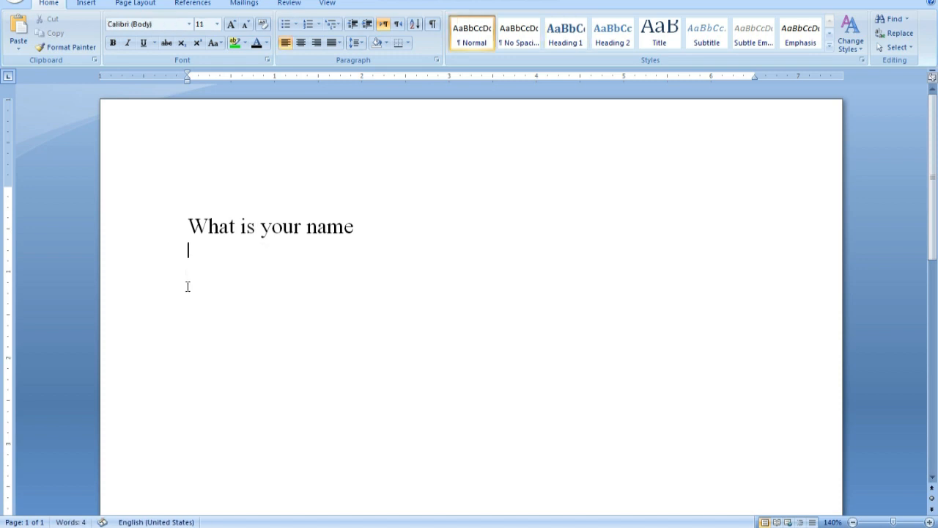
Cut "your name" from the end of the sentence and paste it on a separate line further down the page
left_click_drag(261, 224, 332, 232)
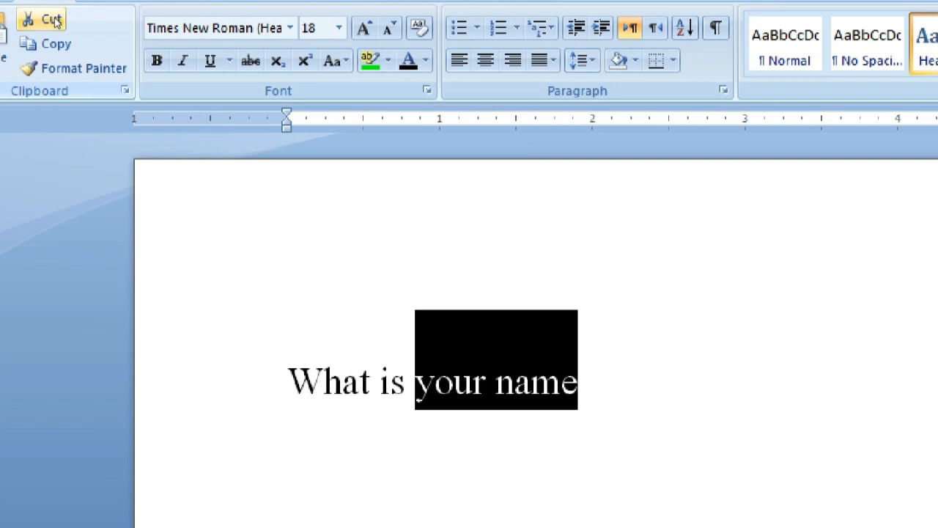
left_click(50, 20)
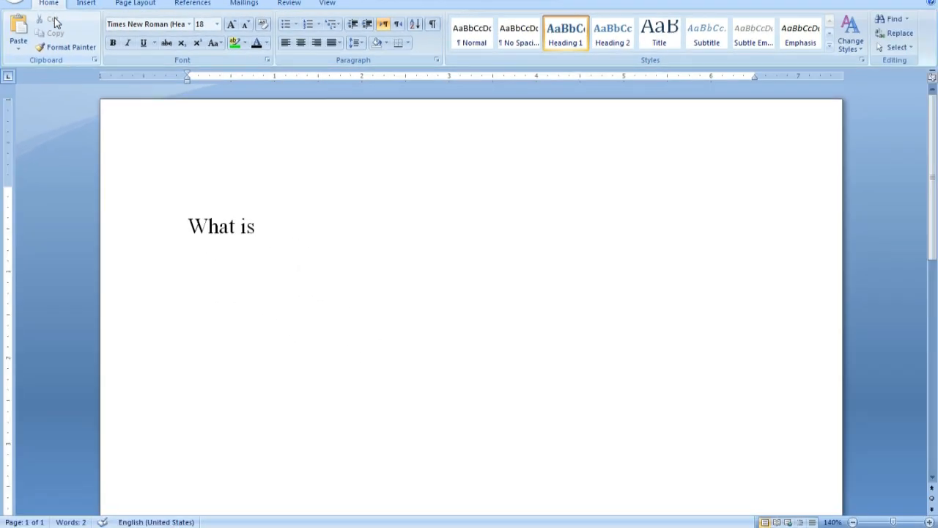
left_click(213, 330)
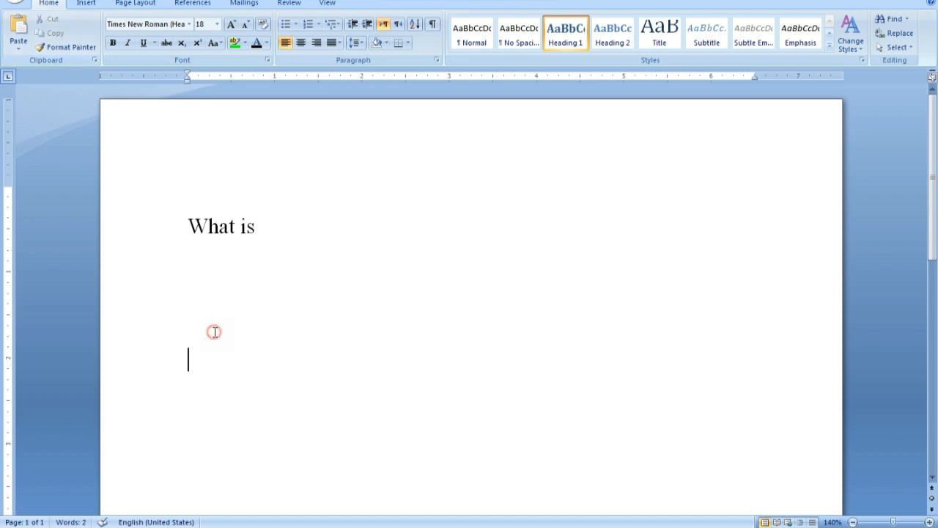
left_click(215, 320)
key("ctrl+v")
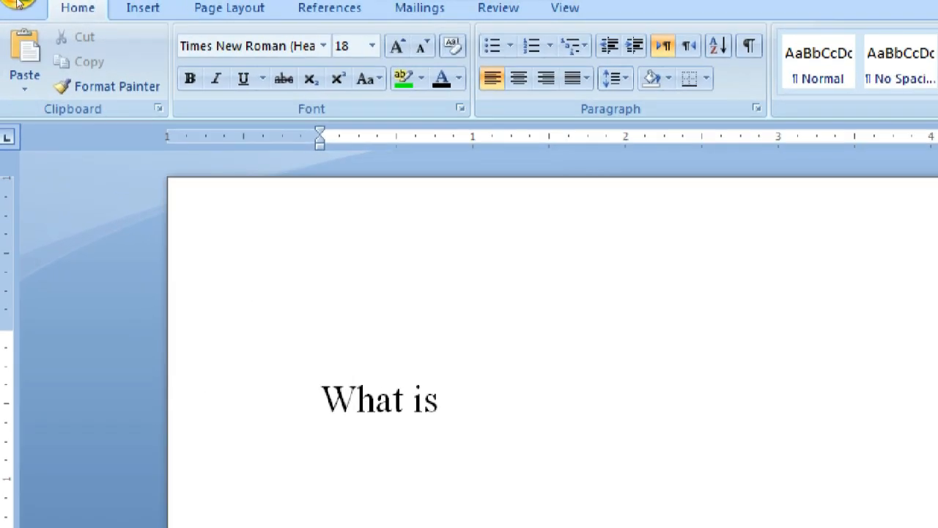
Save the document to the Desktop as a Word Document named "First Doc"
left_click(18, 3)
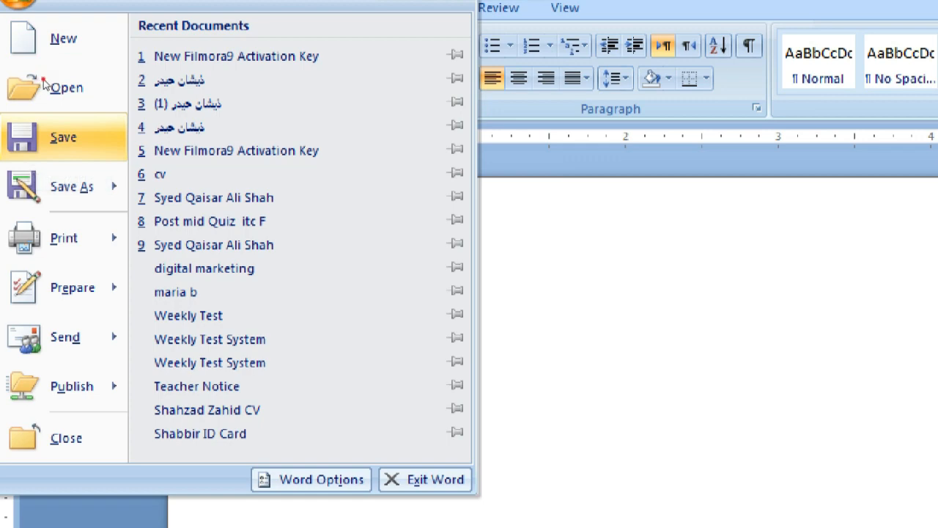
key("Escape")
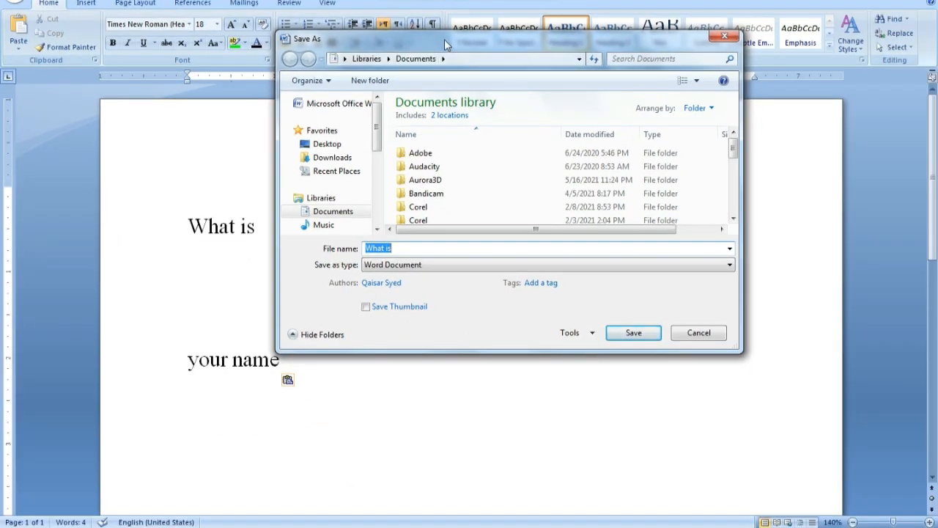
left_click_drag(444, 39, 346, 88)
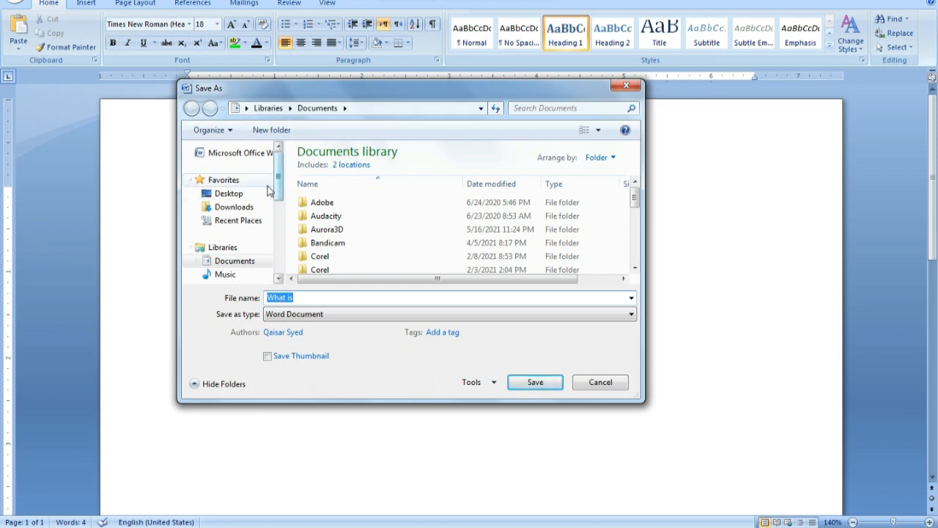
left_click(257, 195)
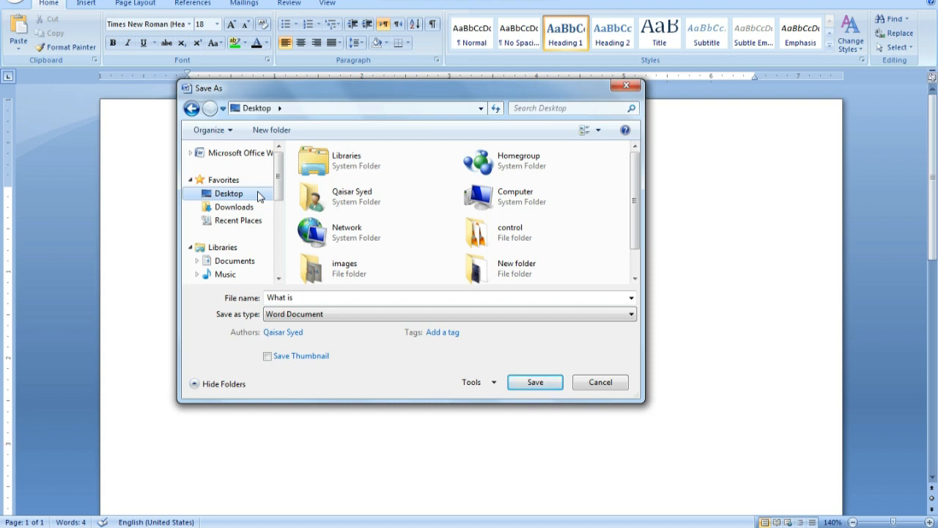
double_click(300, 299)
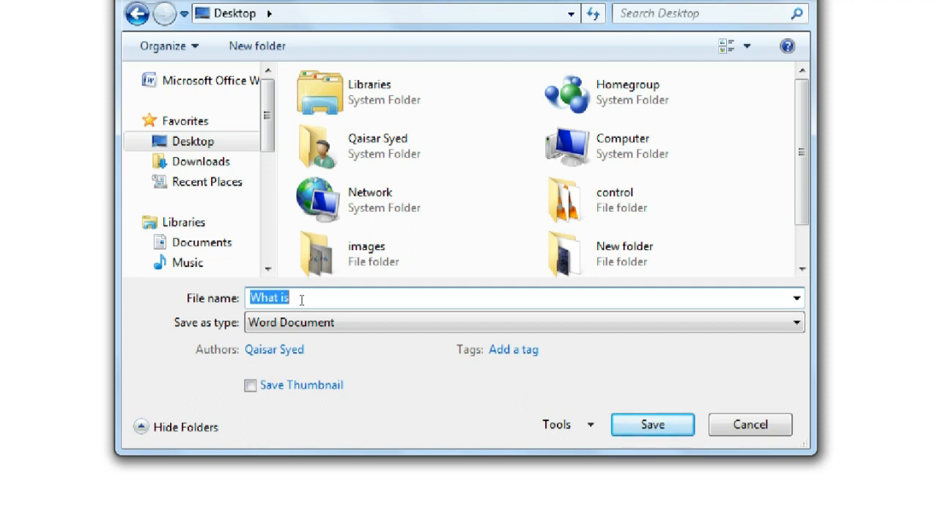
type("First Doc")
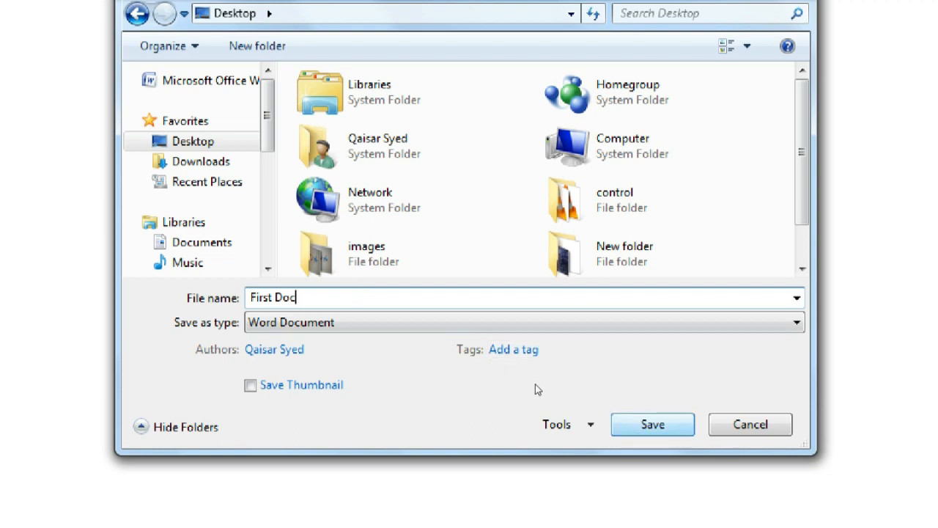
key("Return")
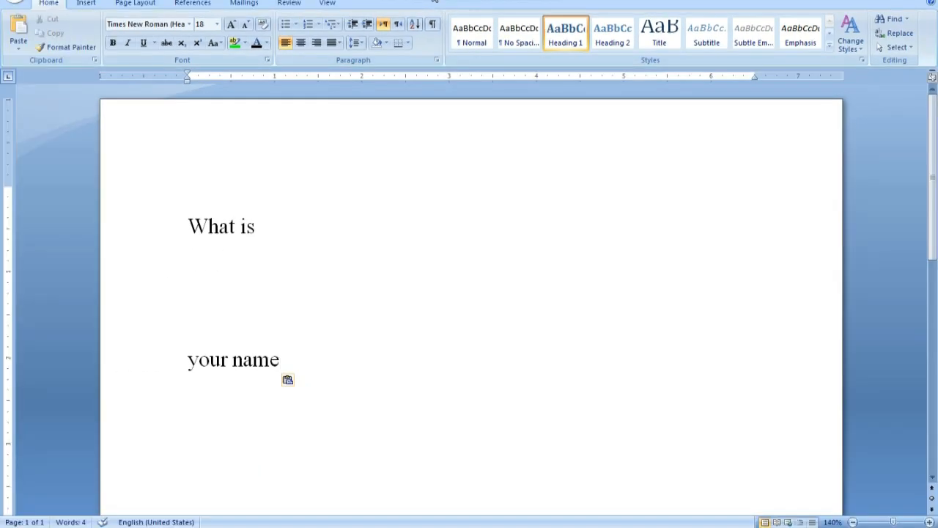
Create a new blank document
left_click(18, 2)
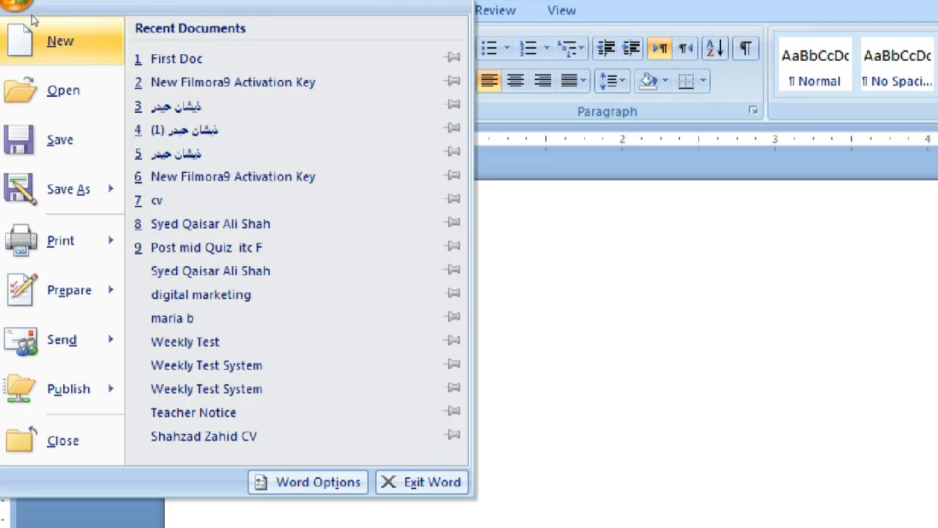
left_click(33, 22)
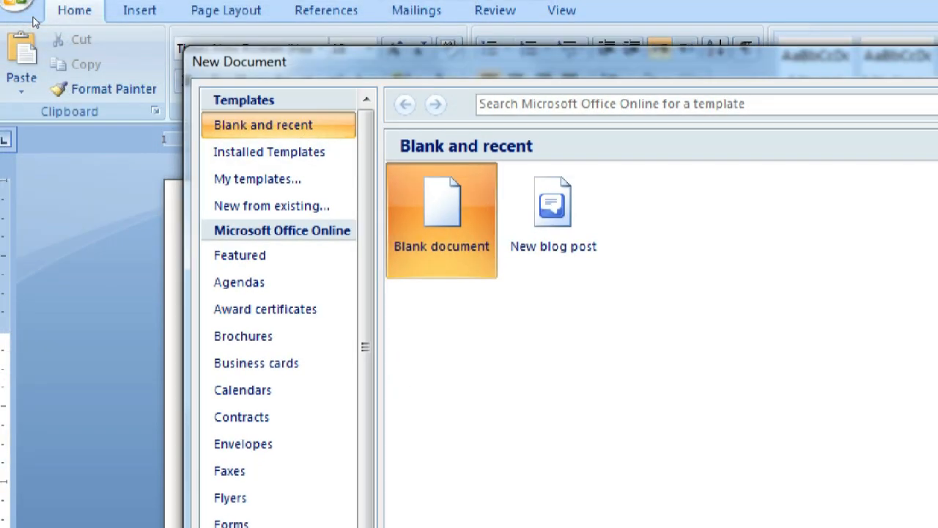
left_click_drag(341, 50, 233, 17)
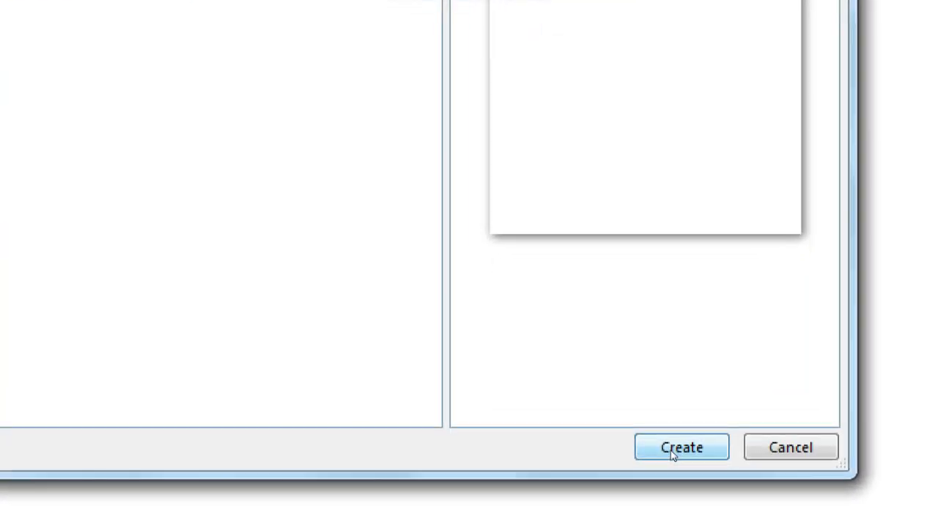
left_click(670, 450)
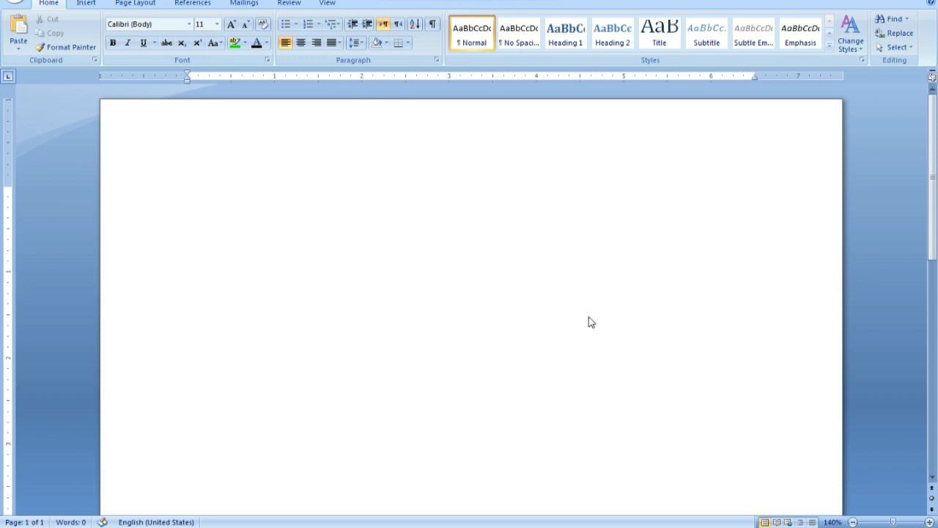
Paste the cut text "your name" into the blank document, enter a person's first name on the line below and start another line
key("ctrl+v")
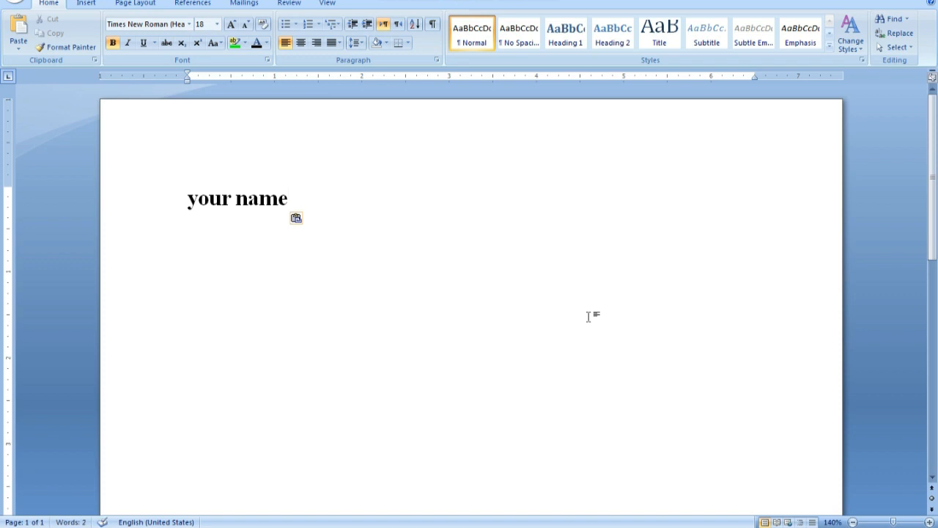
key("Return")
type("qaisar")
key("Return")
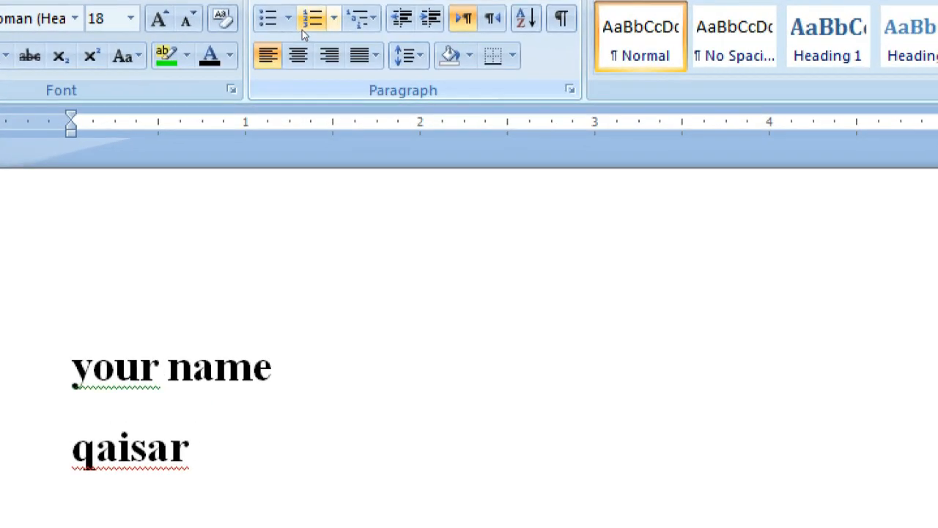
Apply the "1. 2. 3." numbering format to the empty line below the name
left_click(288, 19)
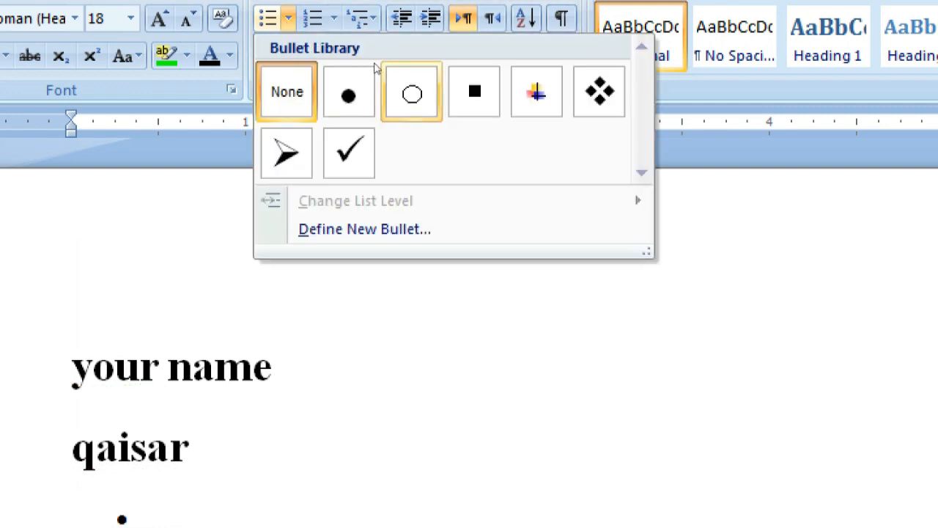
left_click(334, 19)
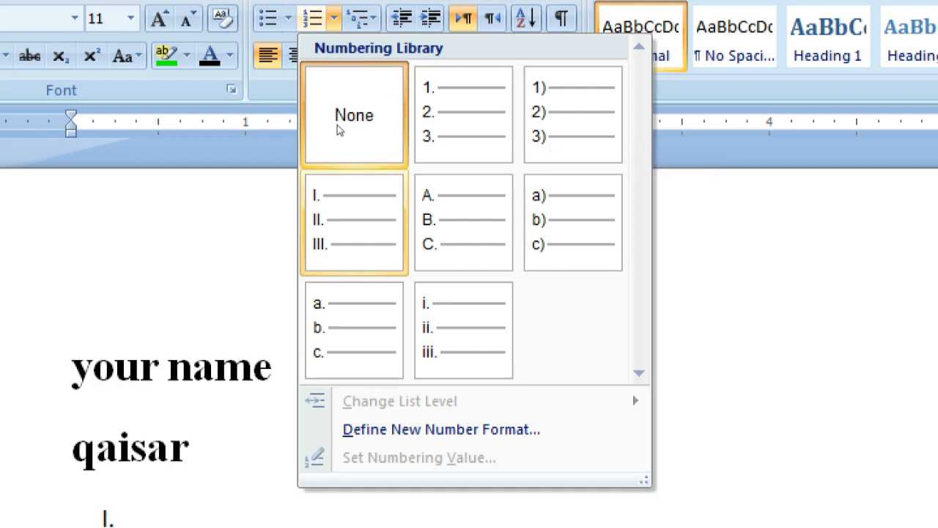
key("Right")
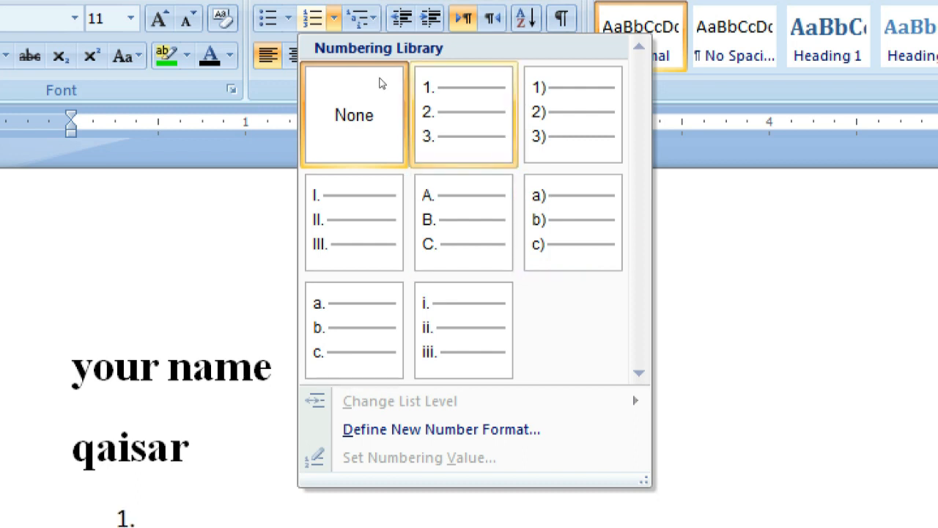
key("Return")
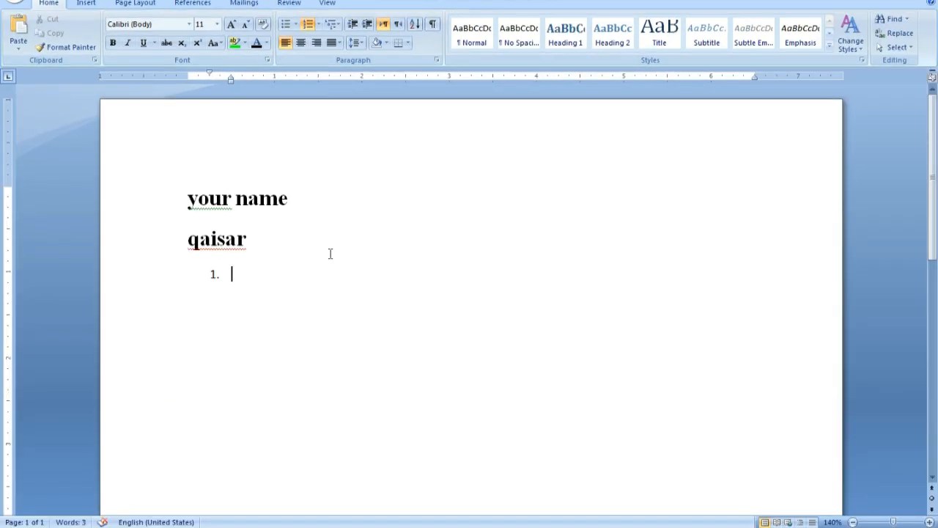
Fill the first three numbered items with filler text, making the third item long enough to wrap onto a second line
type("hfjasdfhjasdf")
key("Return")
type("jksfjasdfjasdf")
key("Return")
type("asdfasdfasdf  asdf asd f asdf asdf")
type("  asdf asd f asdf asd f asdf  asdf  asd f asd f asd")
type("f  asd f asd f asd f asdf asd f asd f asd f asd f")
type(" asd f asd f asd f asd f asd f")
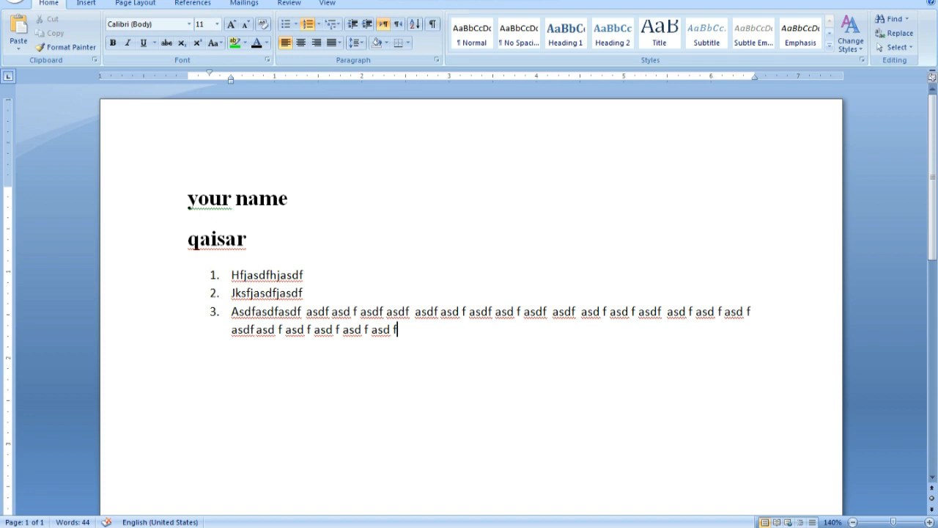
Add "Asdfasdfasfasf" as the fourth numbered item, end the list and enter "Dfas fdasdffsd f d sd" as plain text below it
key("Return")
type("asdfasdfasfasf")
key("Return")
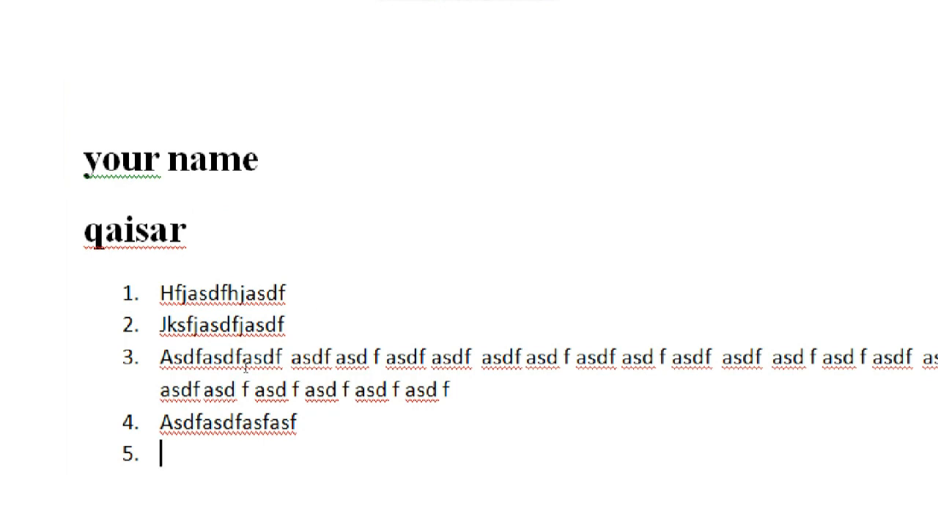
key("Return")
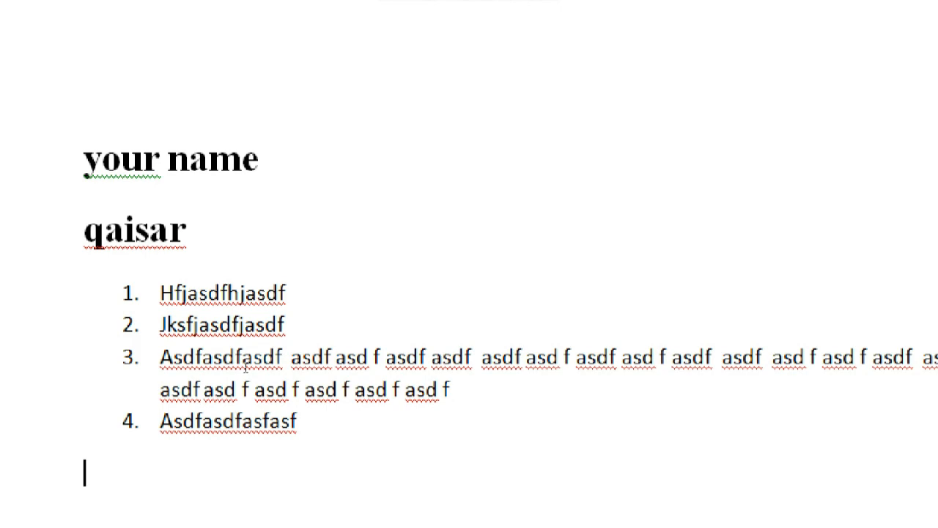
type("Dfas fdasdffsd f d sd")
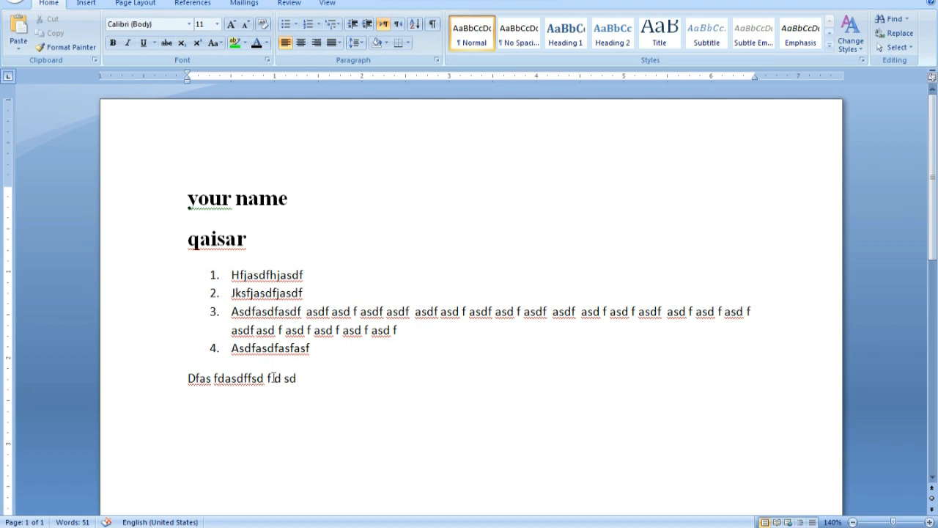
Delete the numbered list with the plain line below it, and apply the four-diamond bullet to the empty line
left_click_drag(311, 381, 195, 287)
key("Delete")
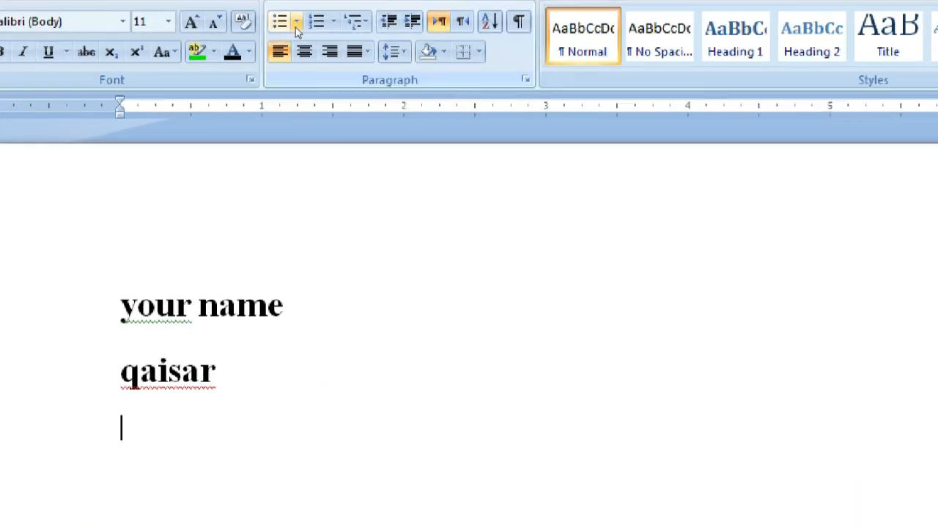
left_click(295, 23)
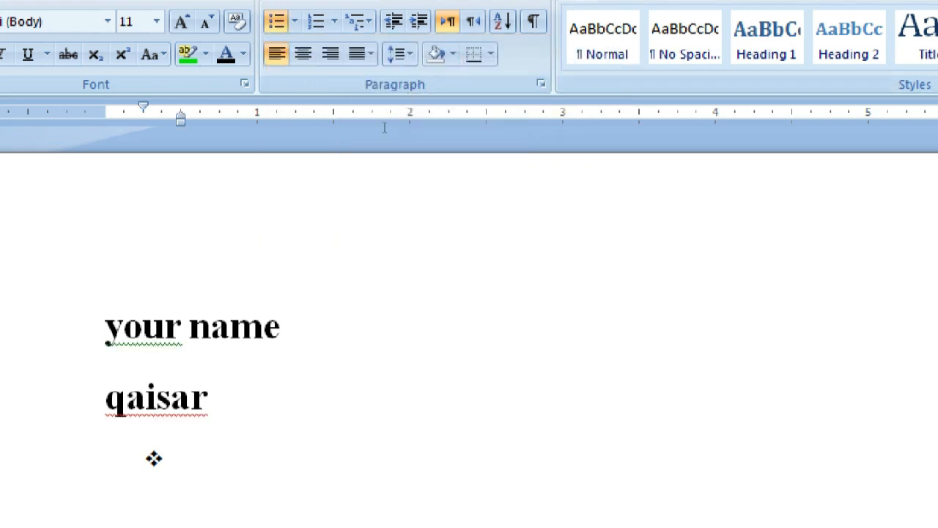
Enter three bulleted items of filler text, the second one wrapping, and end the list with an empty unbulleted line
type("fad fasd f asdf  asd f")
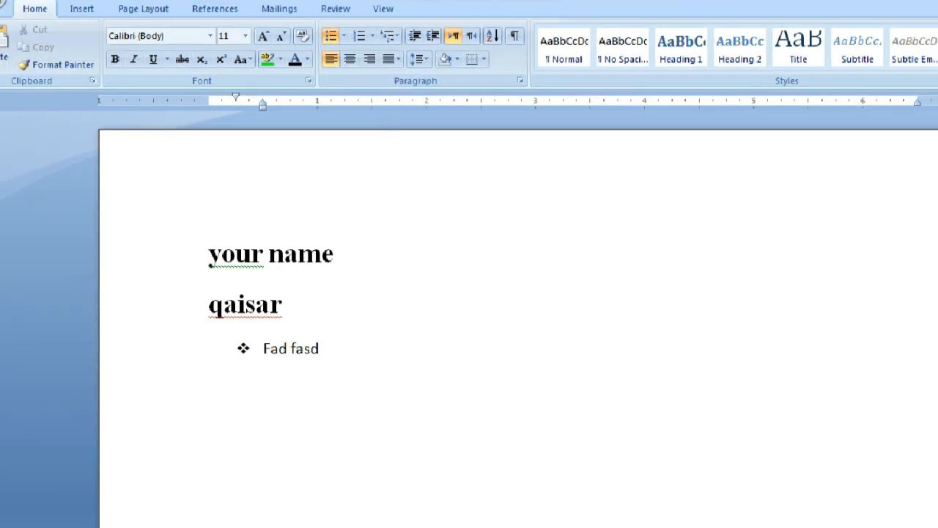
key("Return")
type("df asdf  asd f asd f asd f asdf  asd f asdf  asdf  asdf asdf asdf")
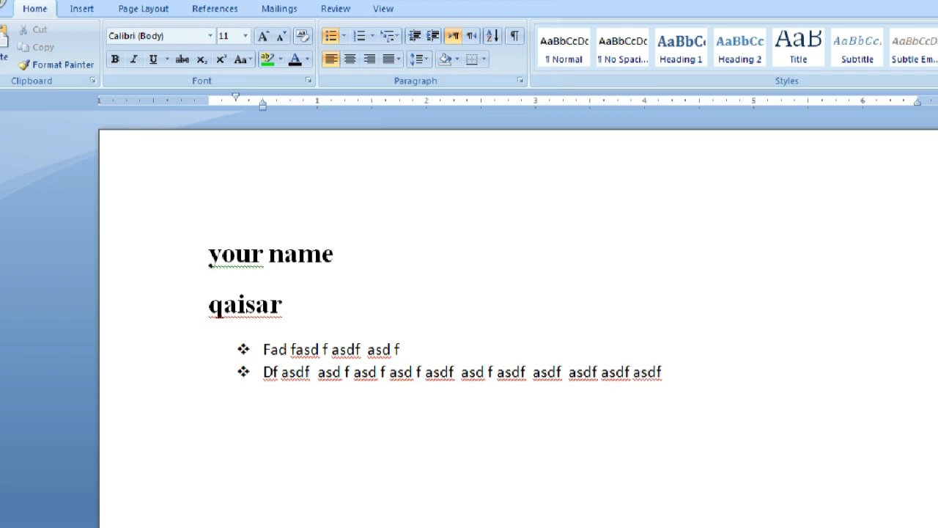
type("  asdf a sd f asdf asd f asd f asd f asd f asdf asd f")
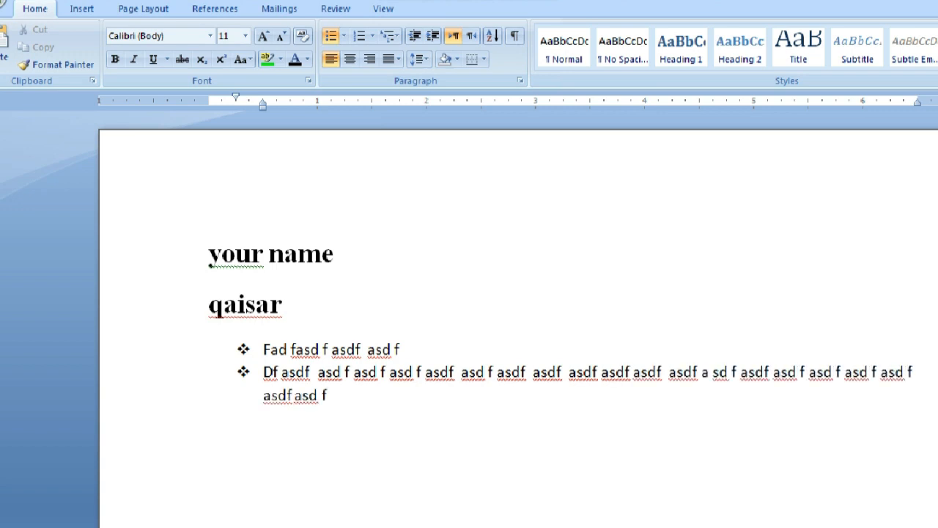
type(" asd f asd f")
key("Return")
type("asf  asd f asd f")
key("Return")
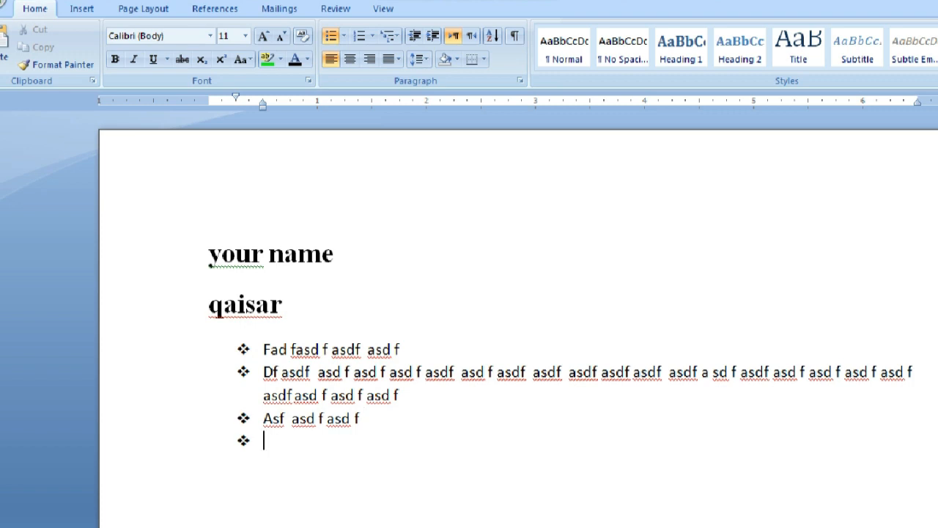
key("BackSpace")
key("BackSpace")
key("BackSpace")
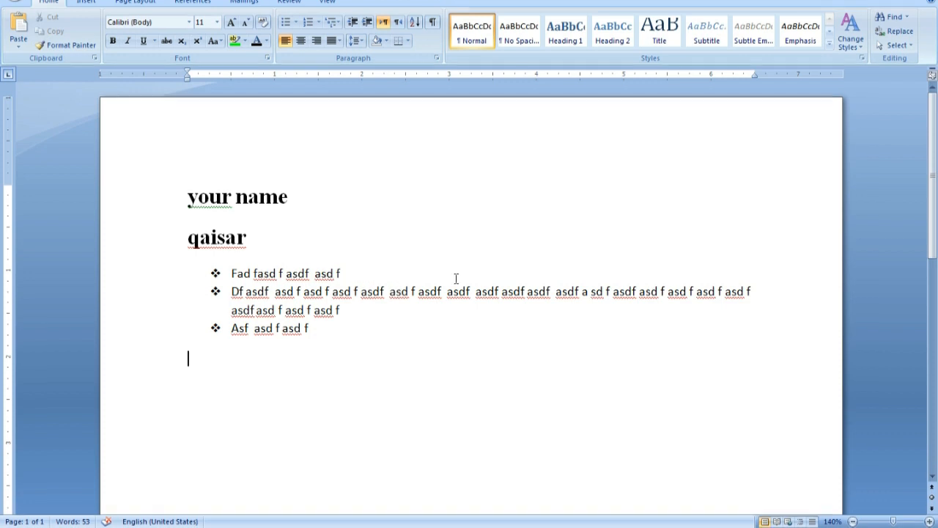
Delete the entire content of the document
left_click(395, 334)
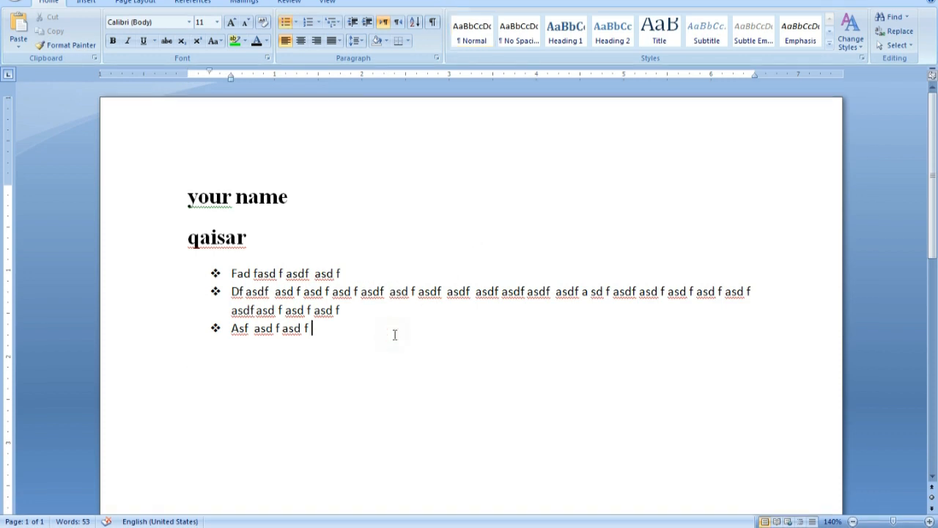
key("ctrl+a")
key("Delete")
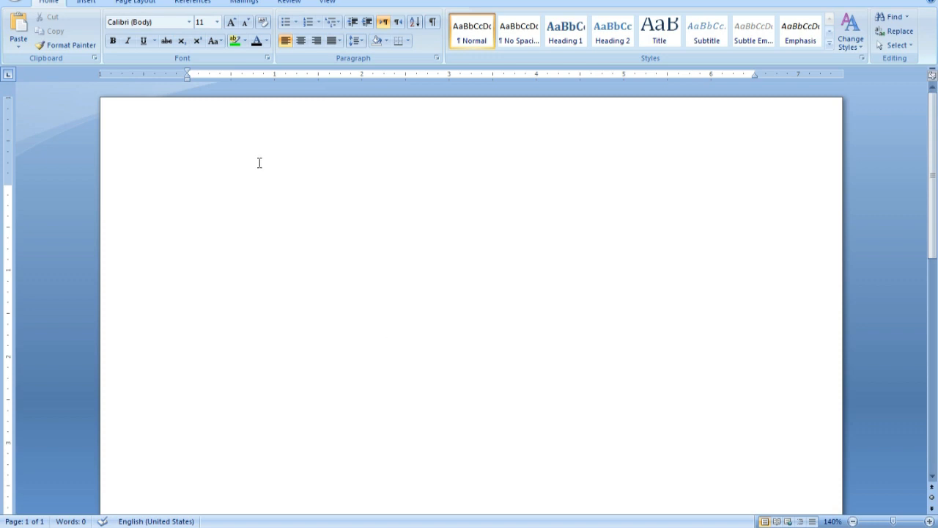
Set the font size to 26 and enter "H2O" and "X3" on two separate lines
left_click(217, 22)
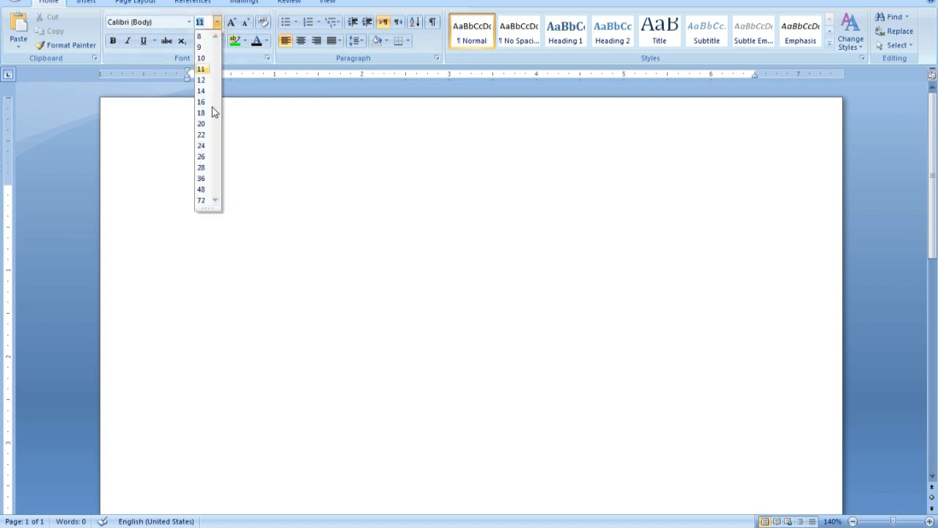
left_click(202, 156)
type("H2)")
key("BackSpace")
type("O")
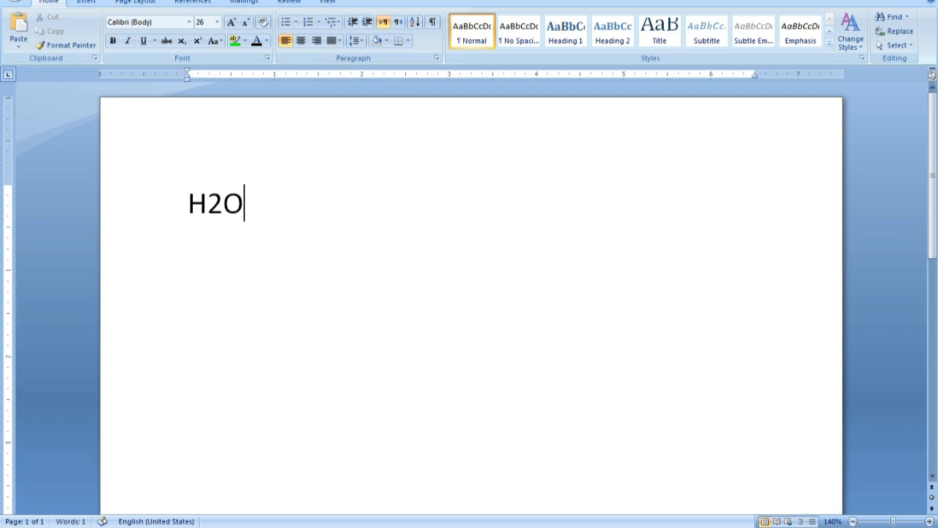
key("Return")
type("X3")
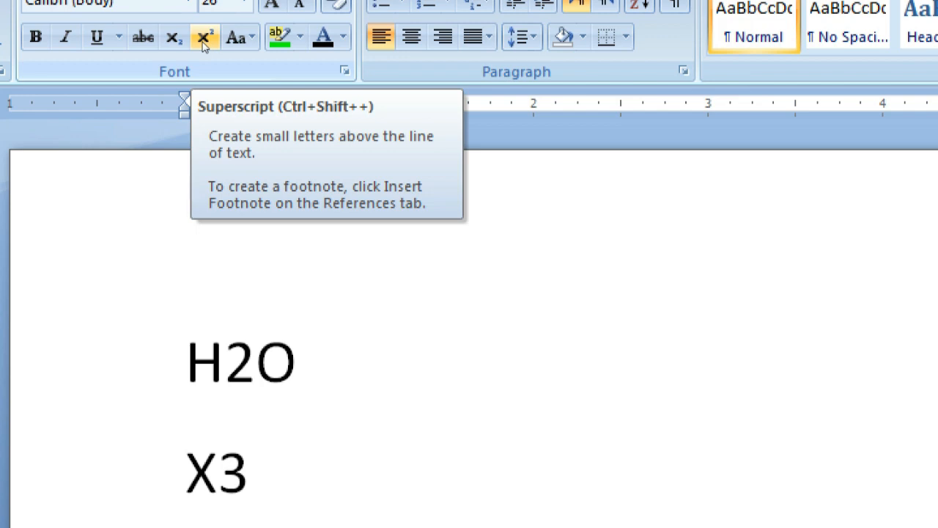
Format the 2 in "H2O" as subscript
key("Up")
key("shift+Left")
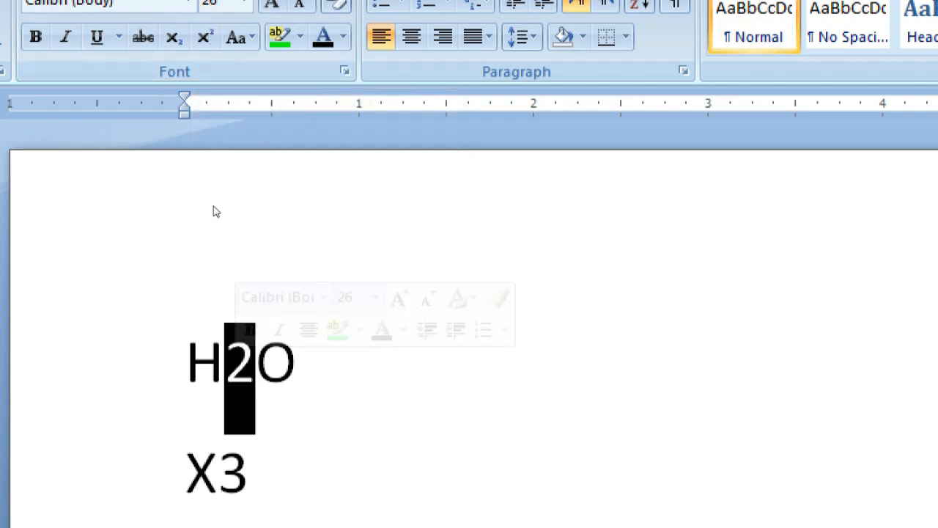
left_click(184, 43)
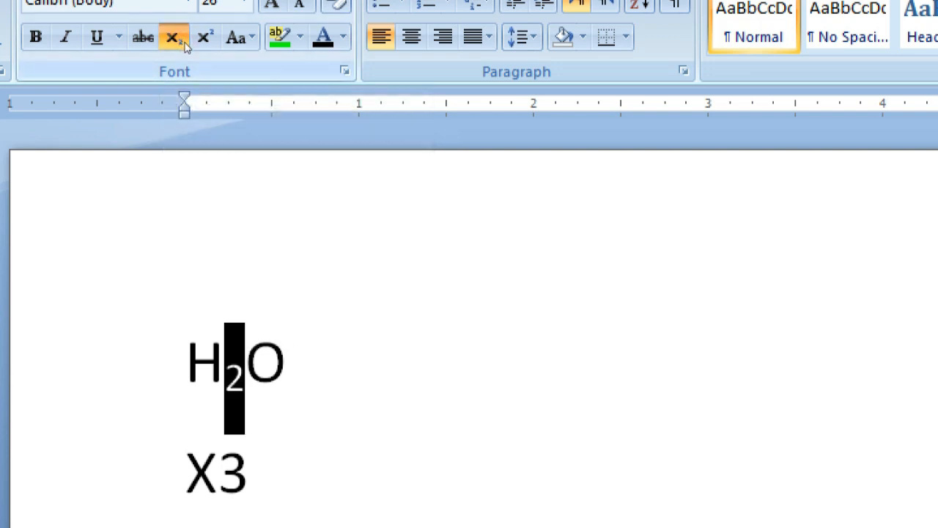
key("End")
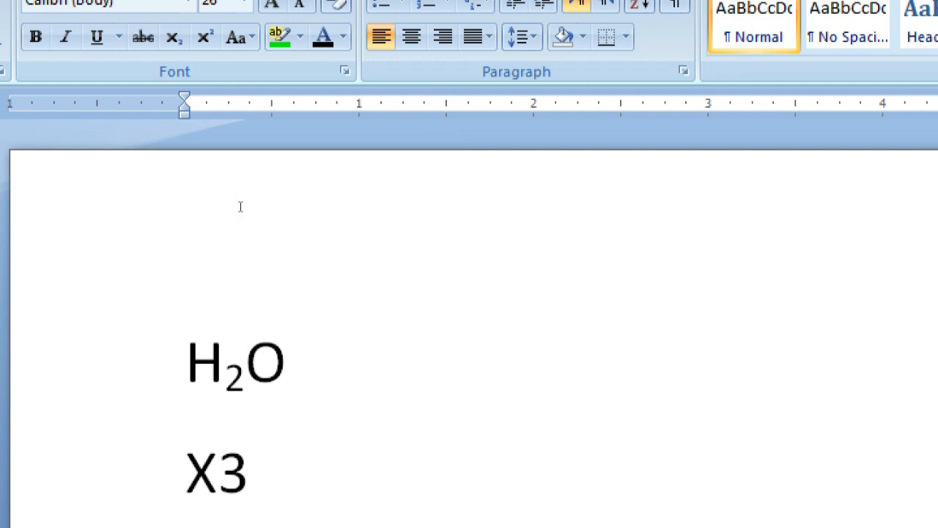
Format the 3 in "X3" as superscript
left_click_drag(210, 257, 220, 258)
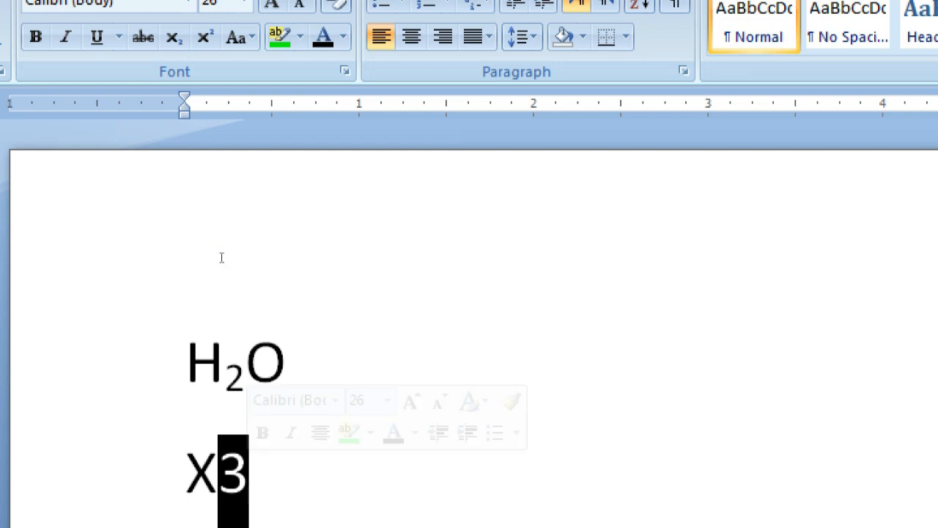
left_click(203, 38)
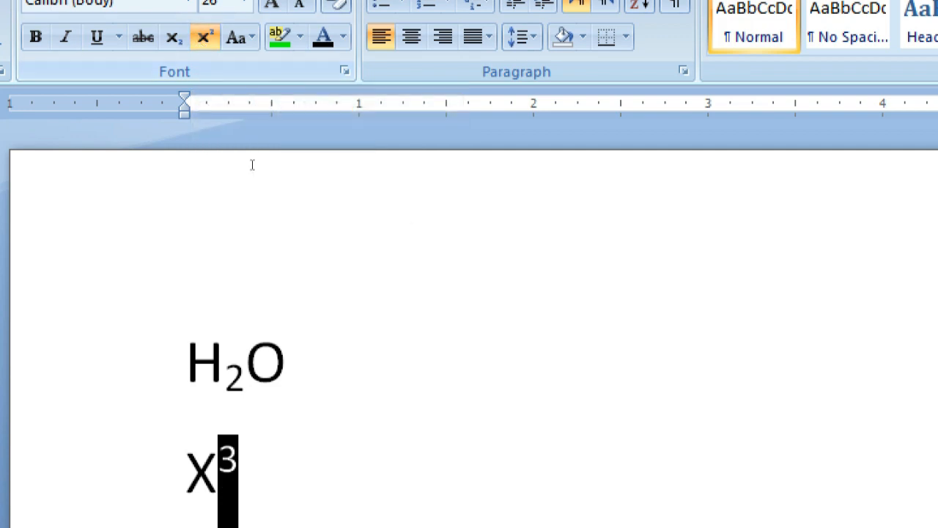
left_click(254, 206)
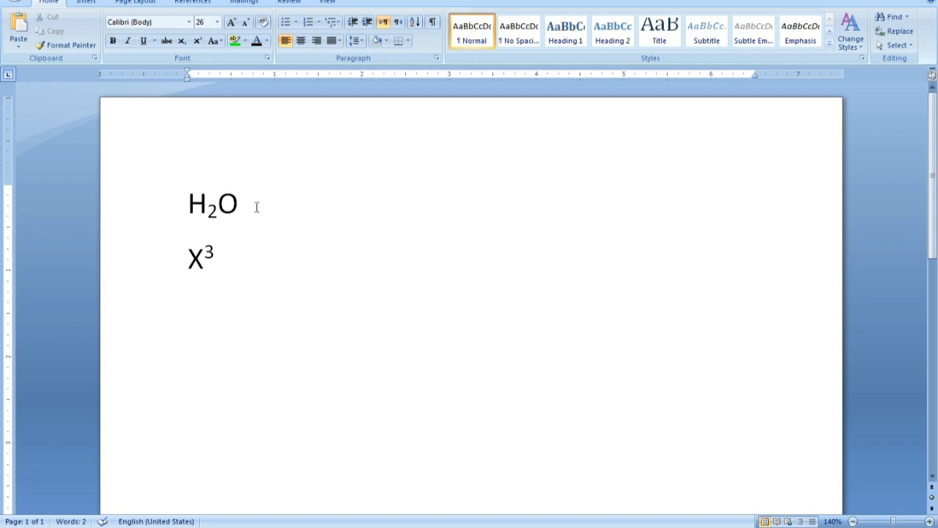
Continue the X3 line with "it is" in superscript followed by "a formula" in normal text
left_click(226, 258)
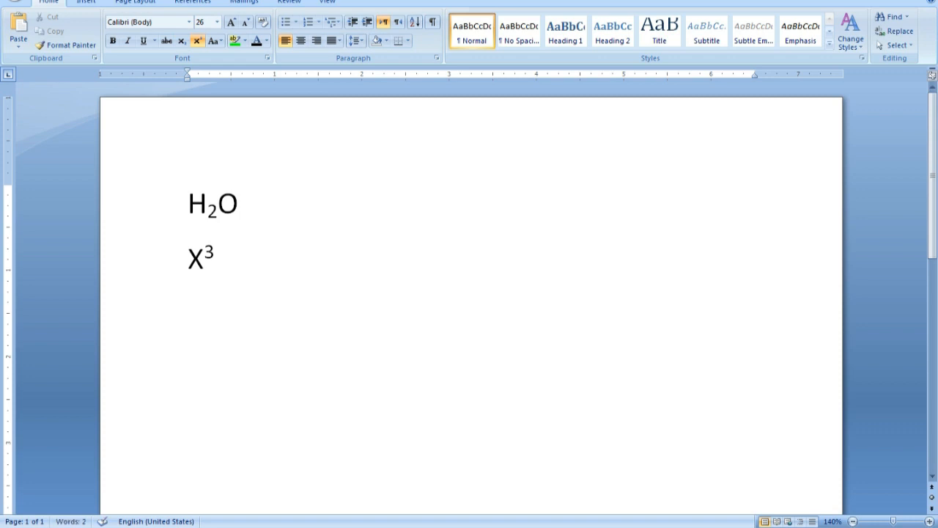
type("it ia")
key("BackSpace")
type("s a")
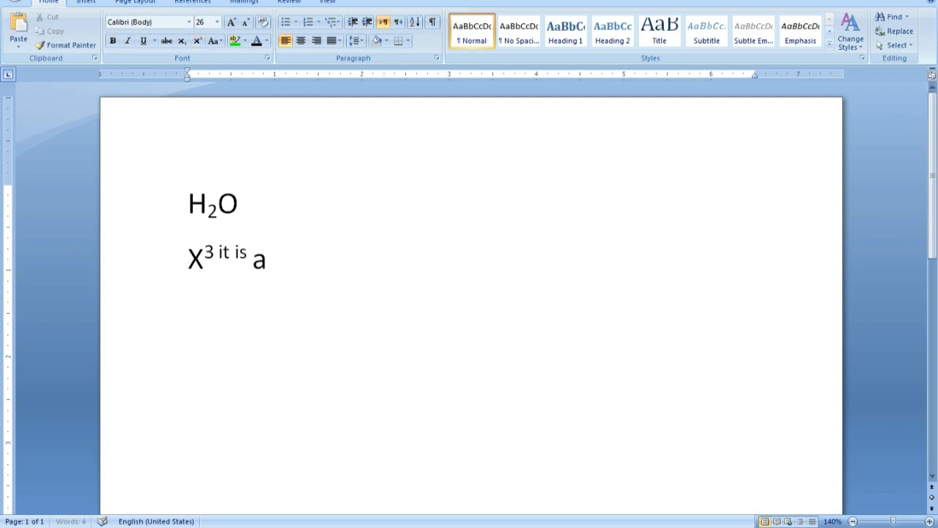
key("BackSpace")
key("BackSpace")
key("BackSpace")
key("ctrl+shift+equal")
type("a formulat")
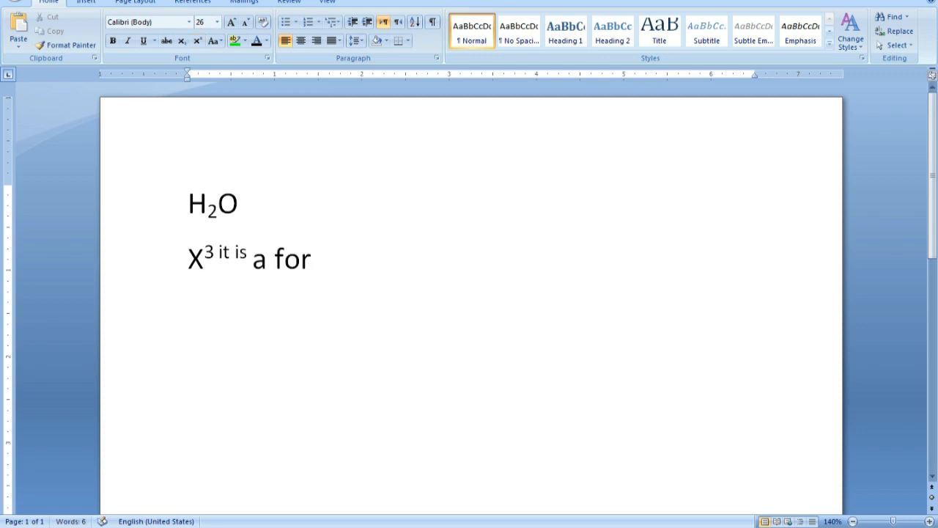
key("BackSpace")
type("a")
key("BackSpace")
key("Left")
key("Left")
key("Left")
key("Left")
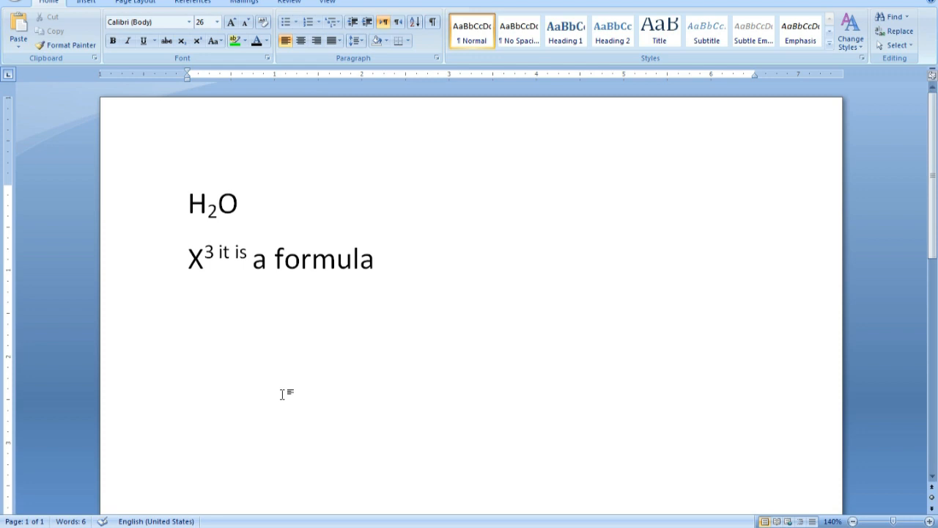
Remove the superscript formatting from "it is" on the second line
left_click(220, 252)
left_click_drag(219, 251, 252, 252)
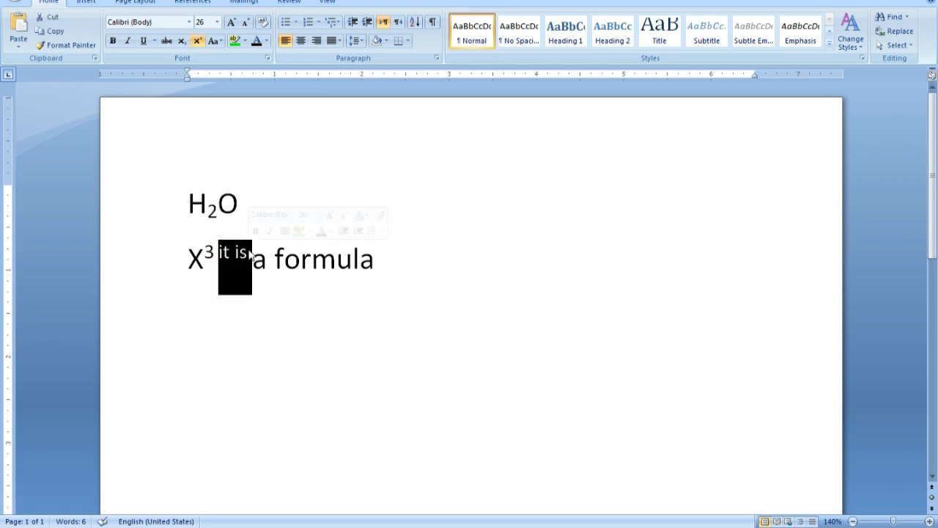
left_click(199, 42)
left_click(308, 244)
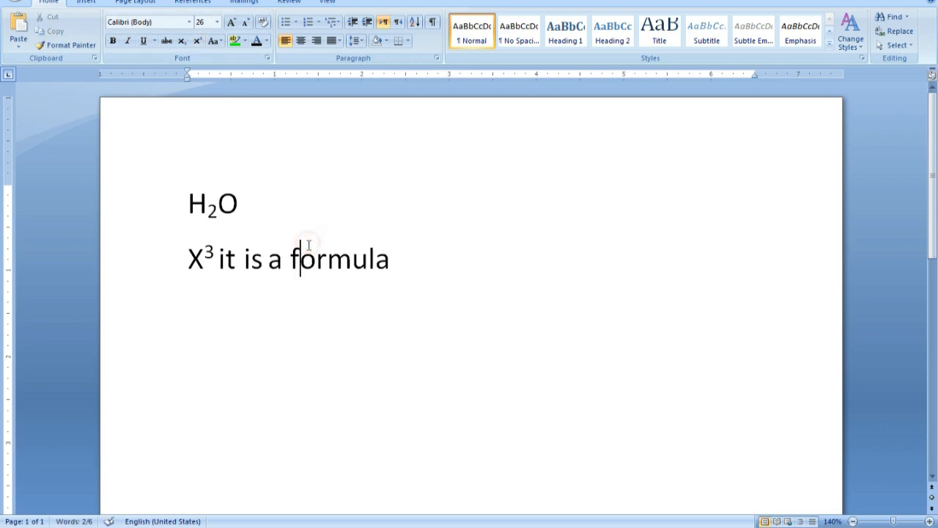
Set the line spacing of both text lines to 1.5 lines in the paragraph settings
left_click(380, 261)
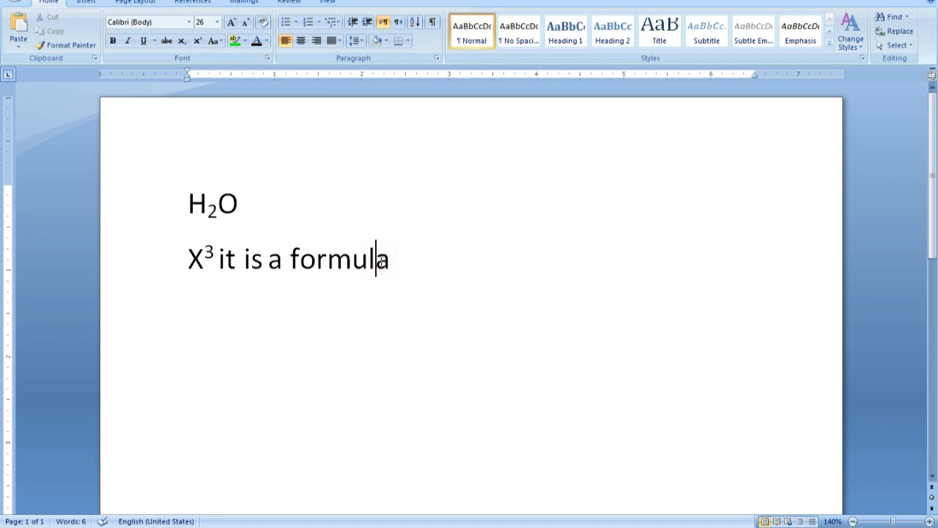
left_click(417, 266)
left_click_drag(392, 262, 212, 202)
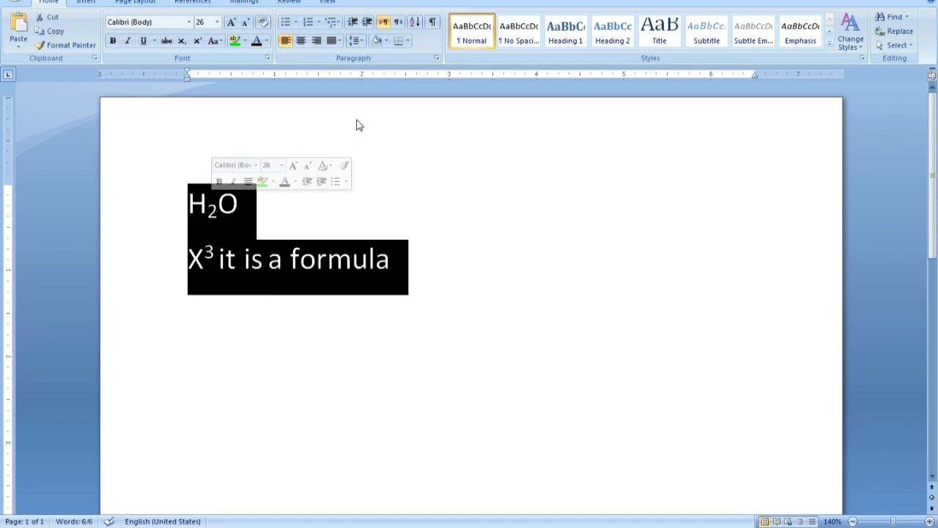
left_click(437, 58)
key("ctrl+2")
left_click_drag(425, 44, 453, 72)
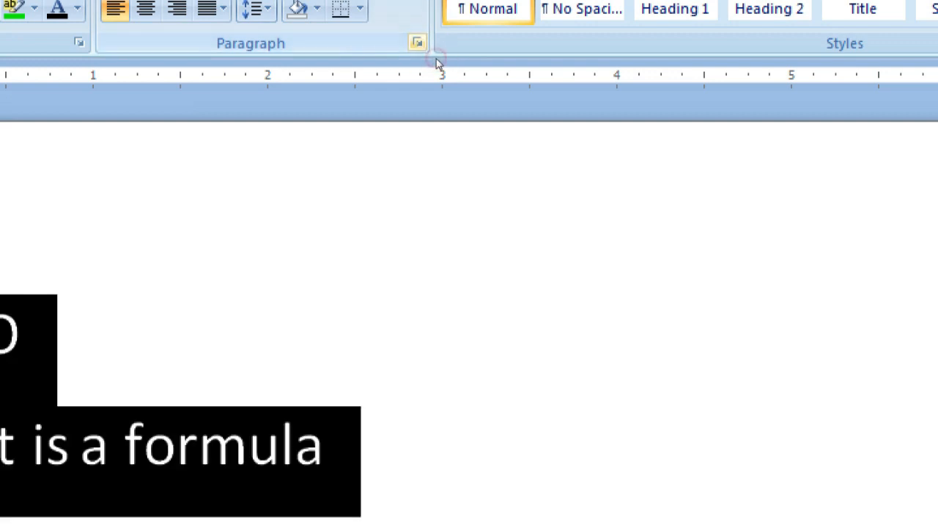
left_click(438, 63)
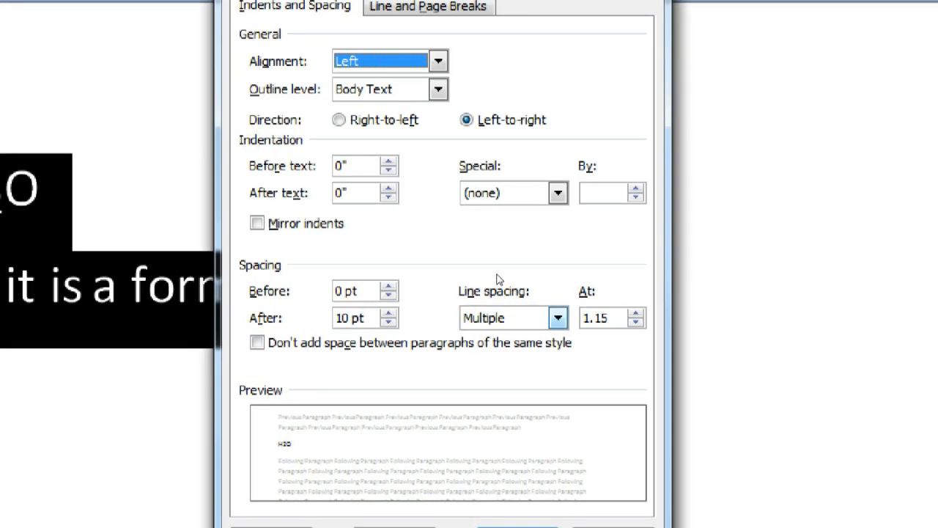
left_click(557, 318)
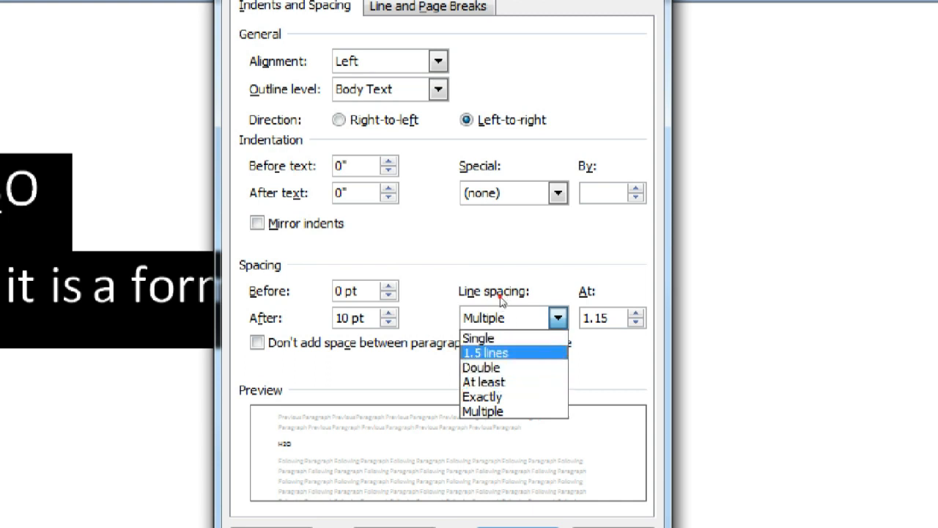
left_click(502, 300)
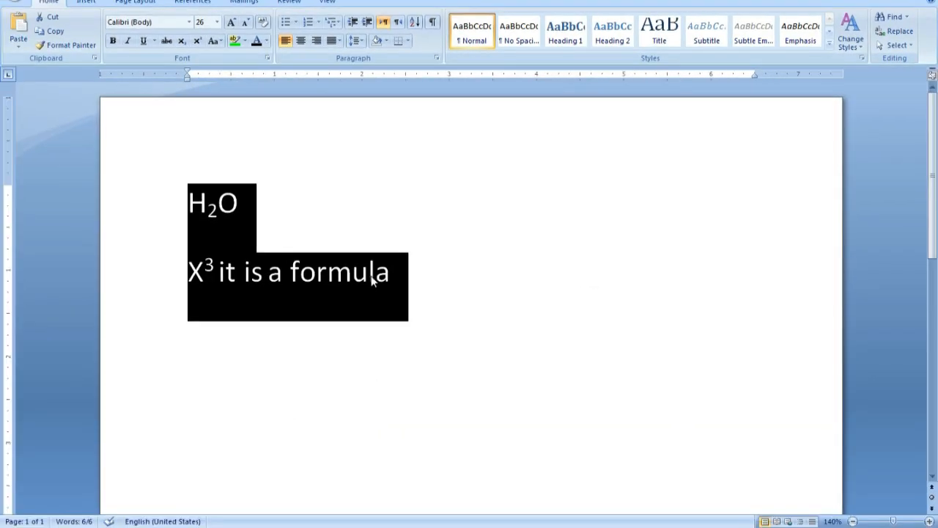
left_click(232, 237)
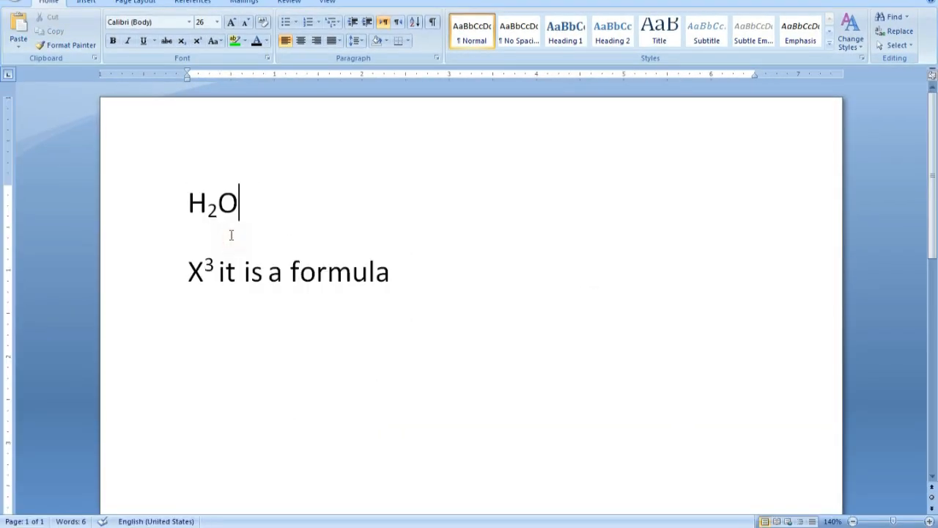
Set the line spacing of the H2O and X3 lines to Double in the paragraph settings
left_click_drag(395, 274, 193, 204)
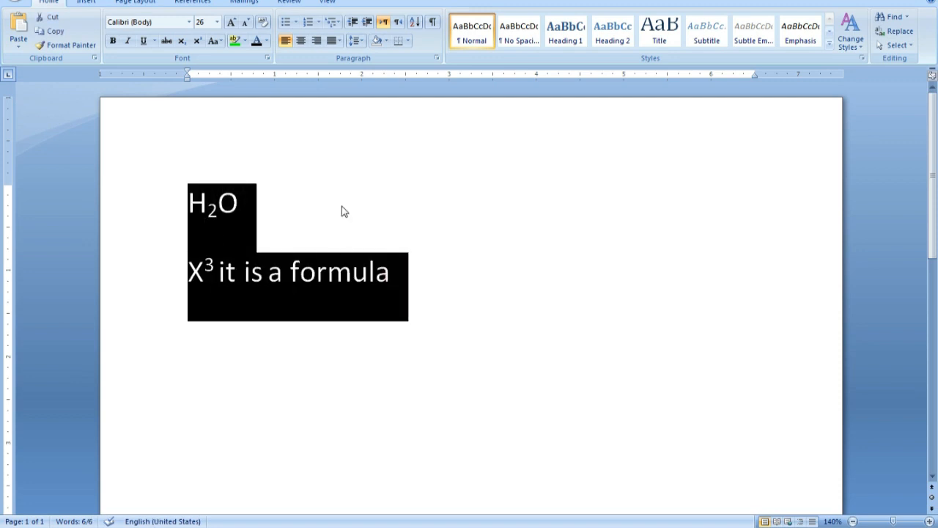
left_click(438, 59)
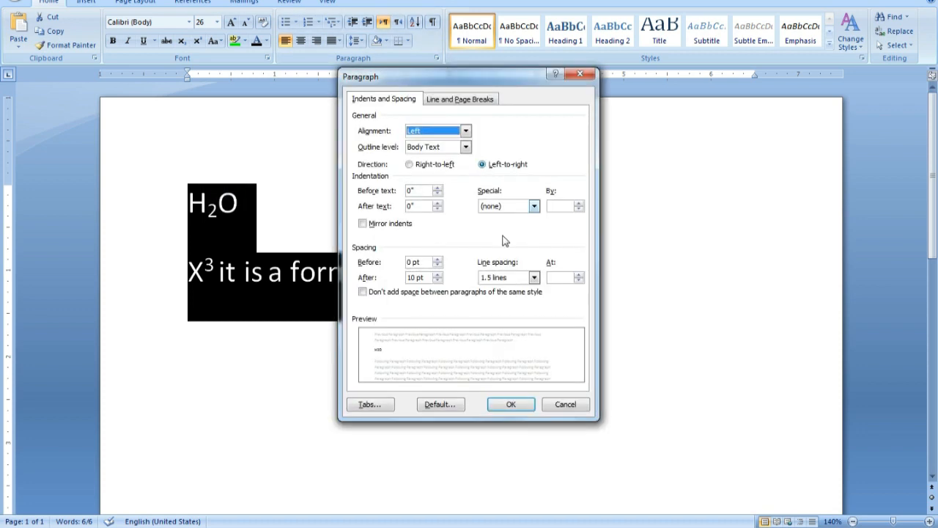
left_click(535, 277)
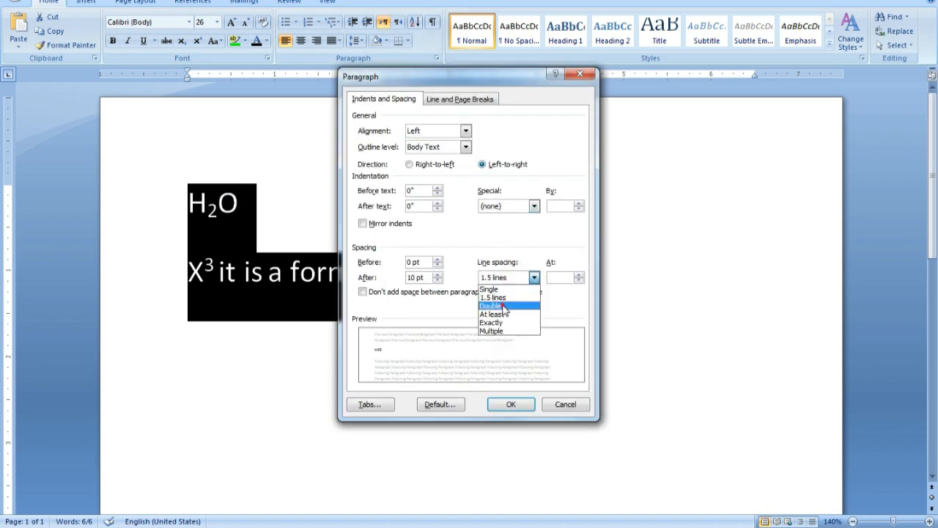
left_click(509, 305)
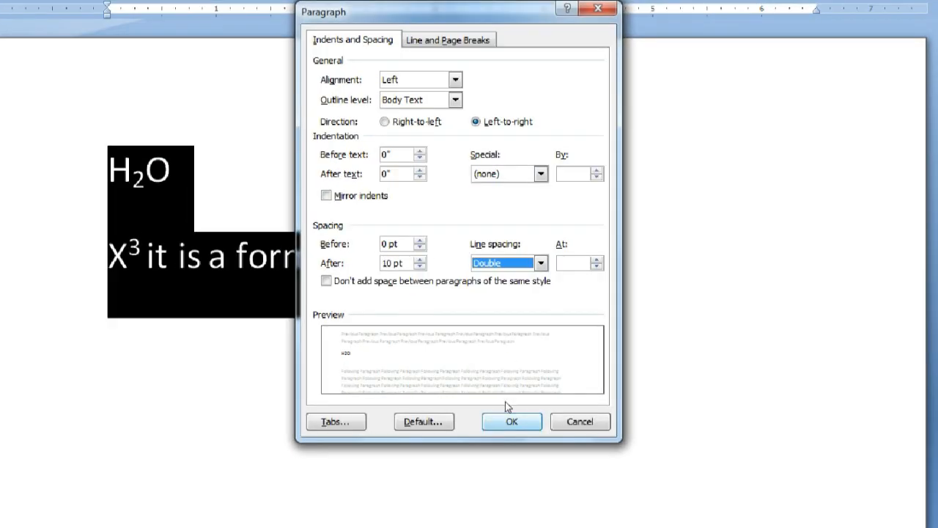
left_click(507, 414)
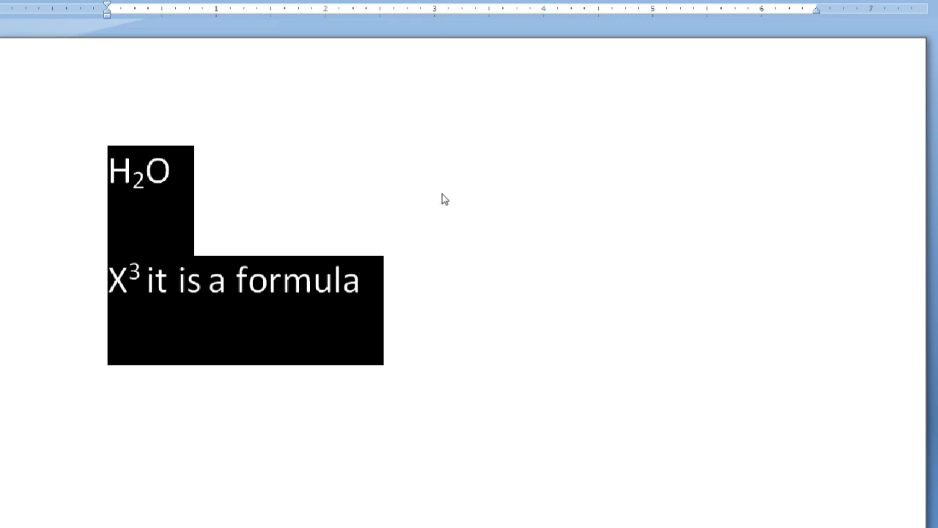
Set the line spacing of both selected text lines to Single in the paragraph settings
left_click(439, 62)
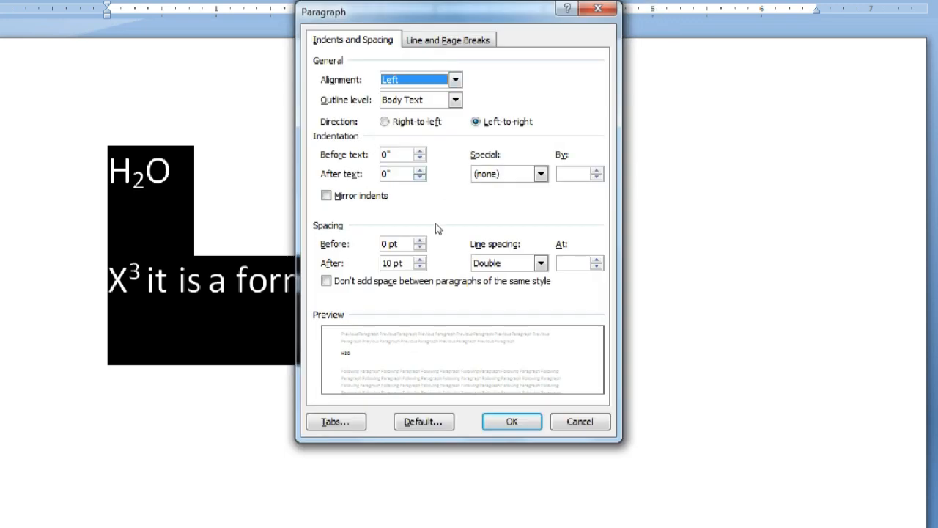
left_click(499, 265)
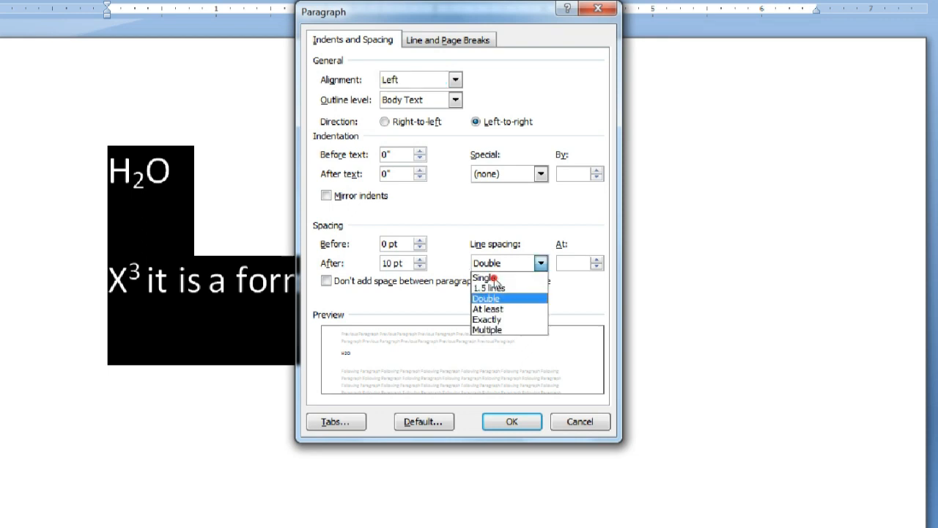
left_click(496, 292)
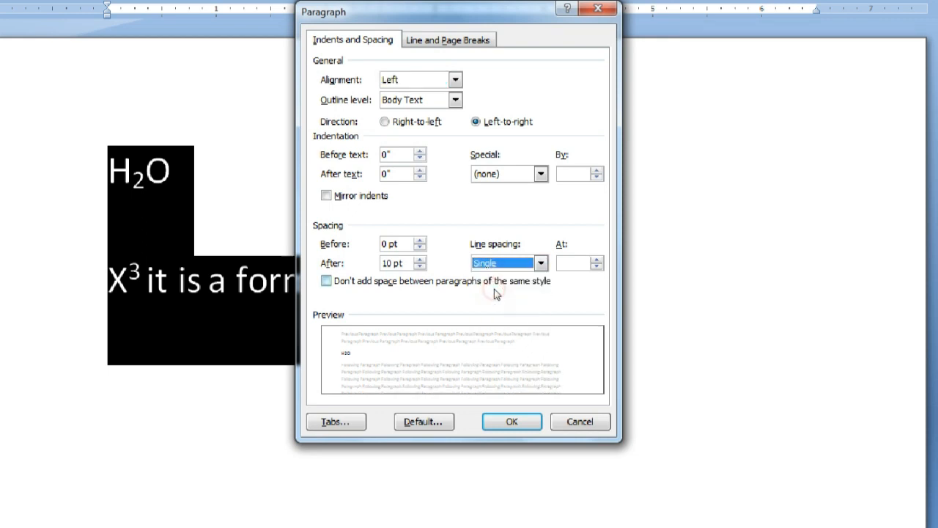
left_click(511, 419)
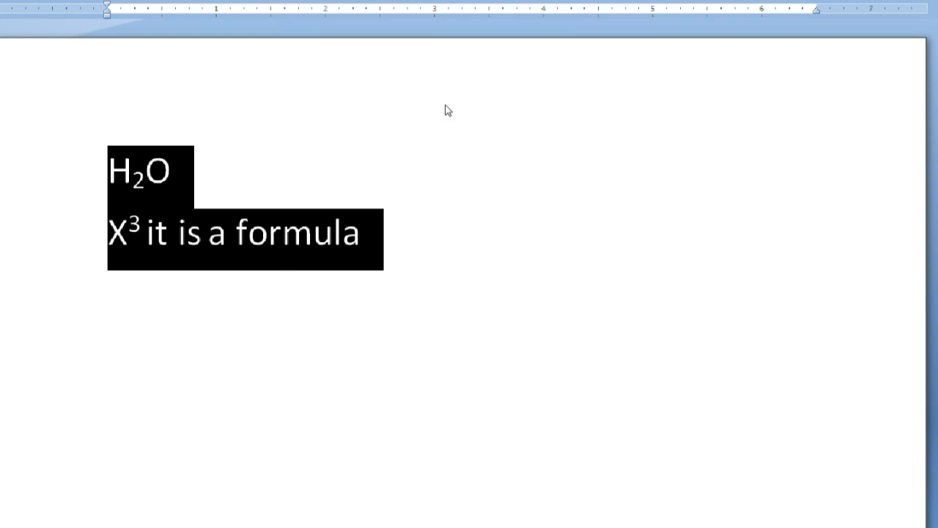
Set the spacing after both selected paragraphs to 0 pt and deselect the text
left_click(436, 60)
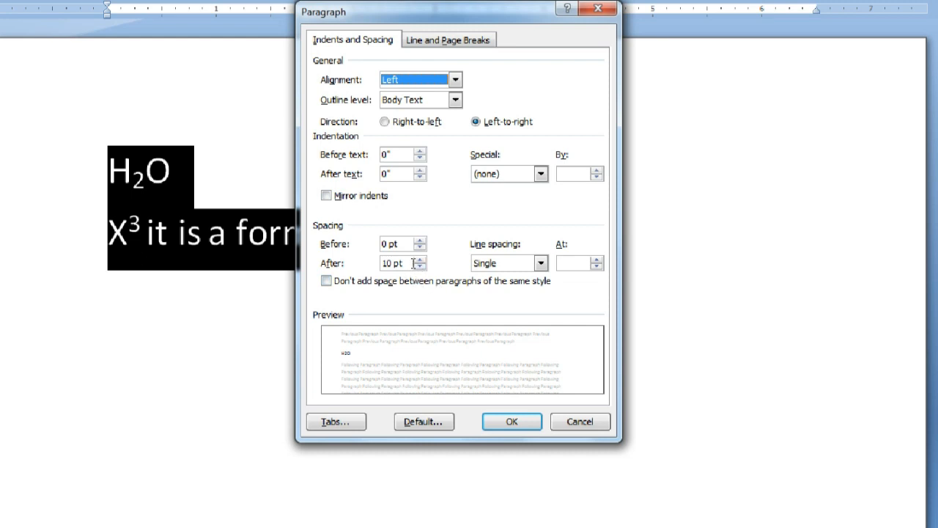
left_click(420, 267)
left_click(420, 267)
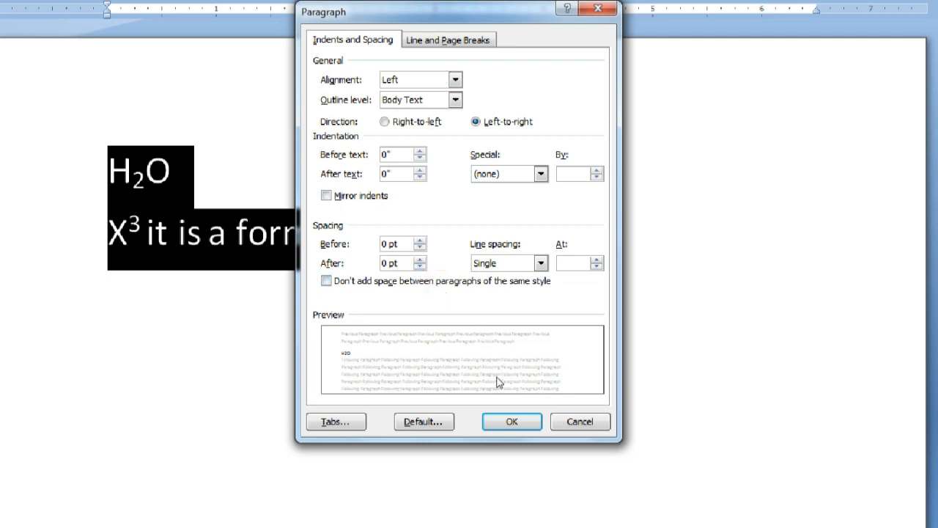
left_click(506, 415)
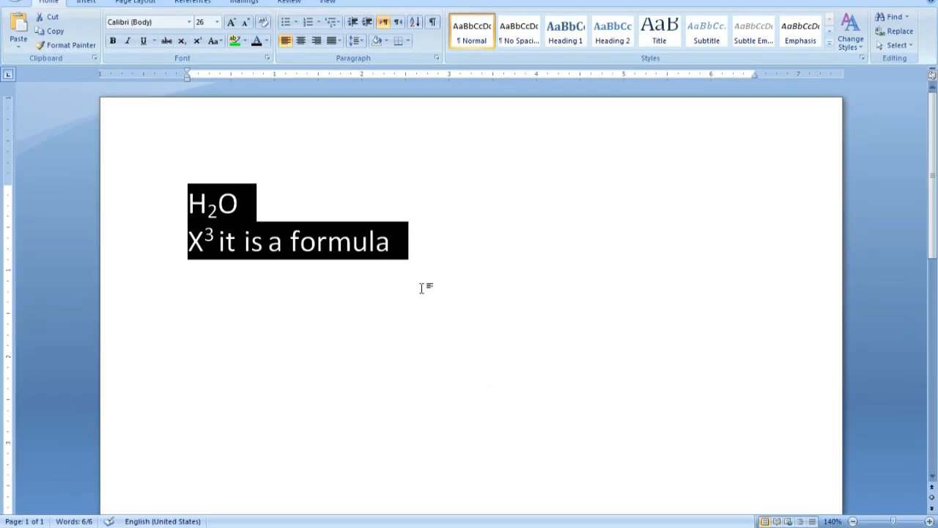
left_click(421, 288)
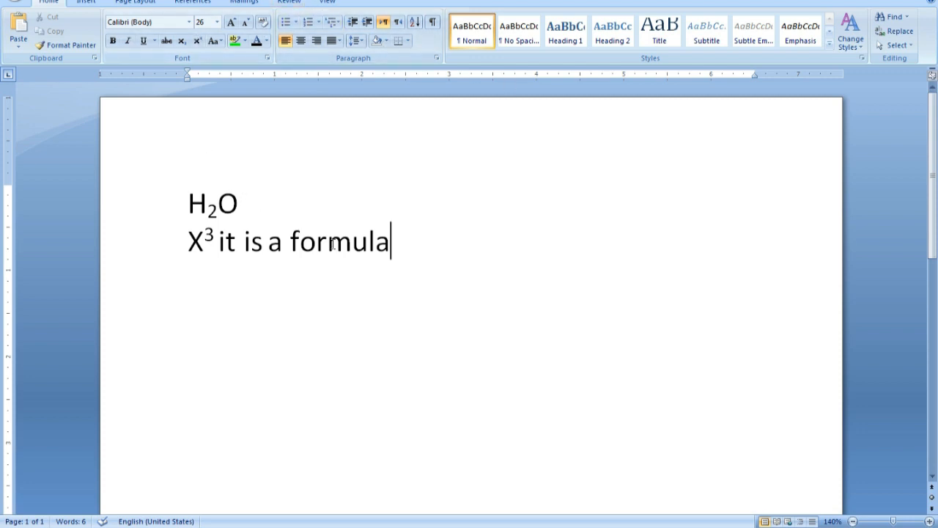
Delete both formula lines so the page is empty
left_click(395, 250)
left_click_drag(395, 250, 185, 212)
key("Delete")
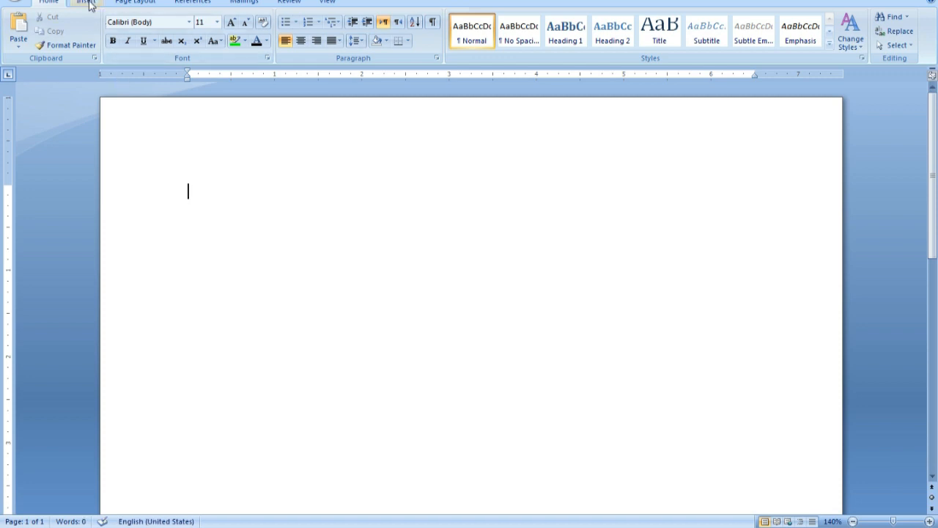
Insert the Koala picture from the Sample Pictures folder into the empty document
left_click(86, 3)
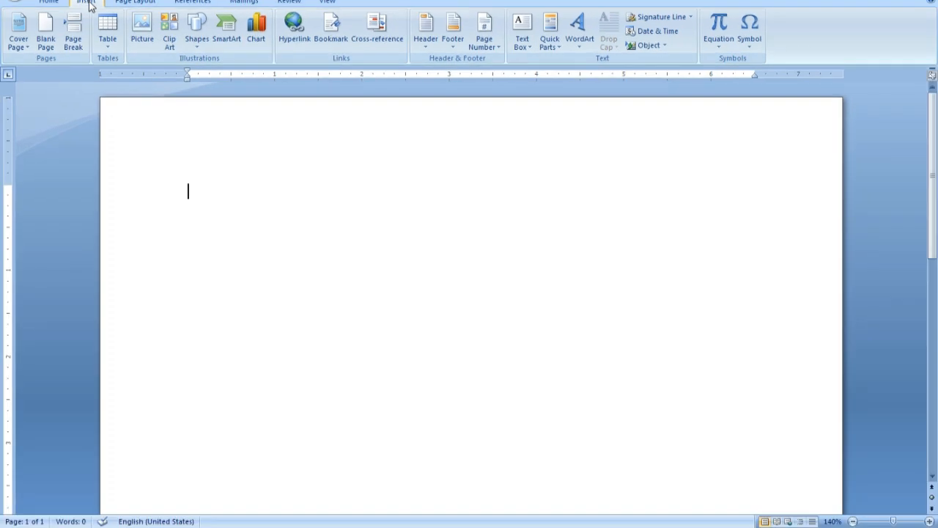
left_click(144, 42)
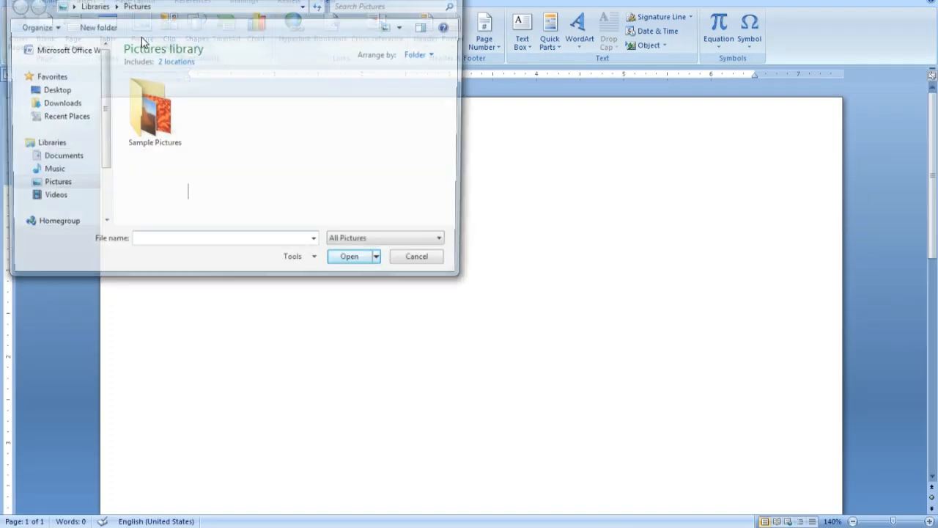
double_click(142, 100)
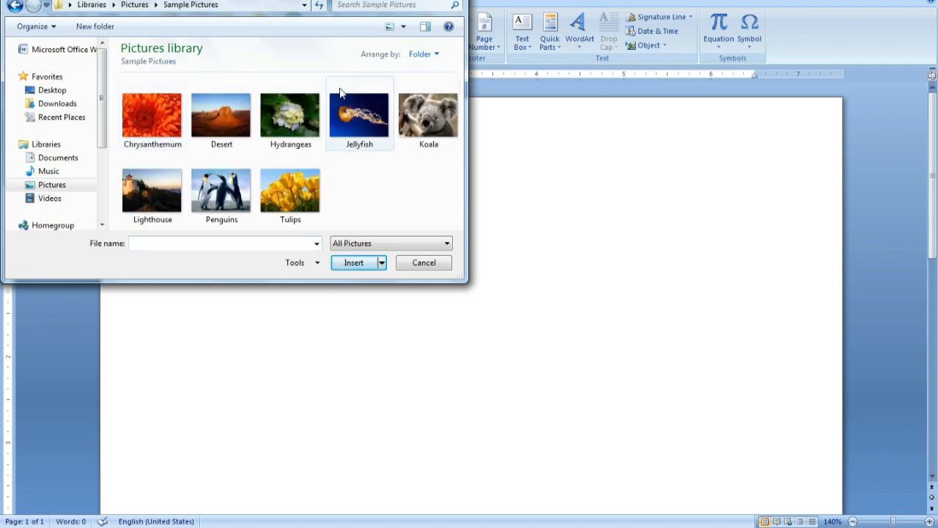
left_click(429, 112)
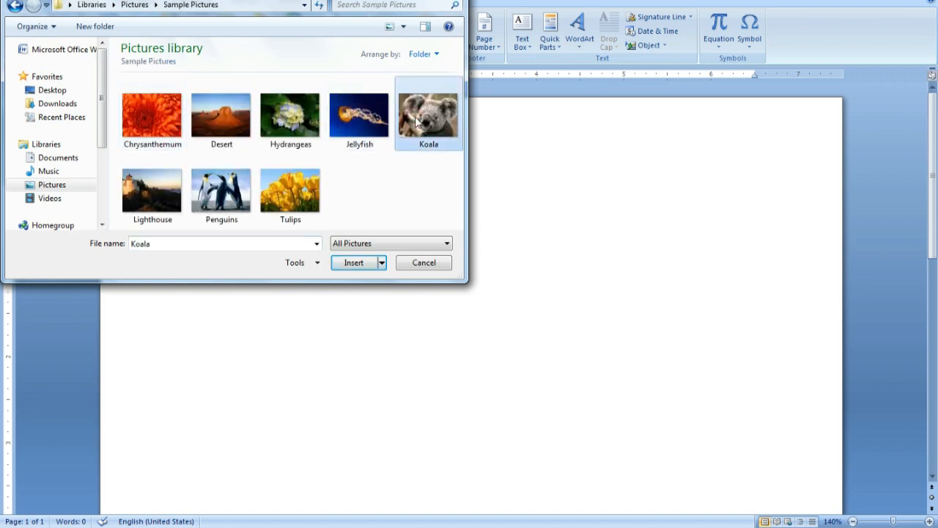
left_click(354, 263)
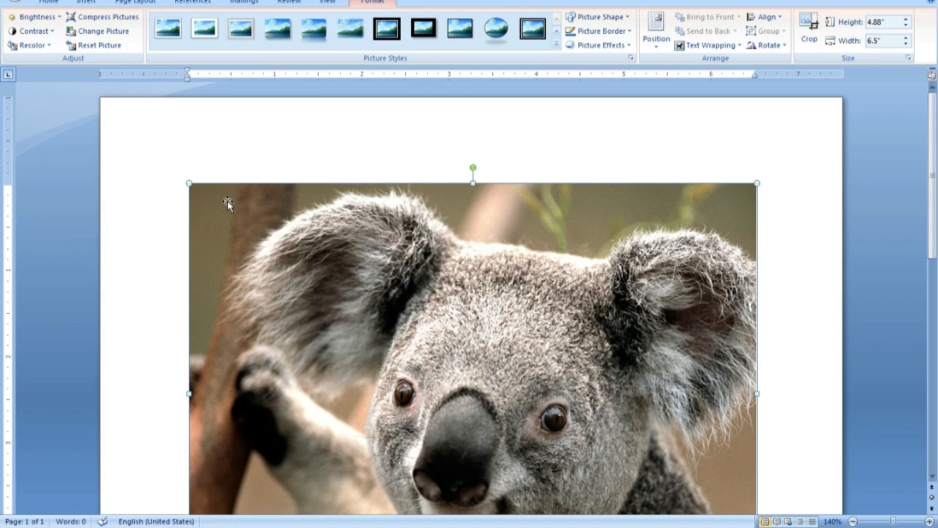
Shrink the koala picture proportionally from its corner to about 1.78" high and 2.37" wide
left_click_drag(190, 184, 377, 323)
left_click_drag(189, 184, 361, 329)
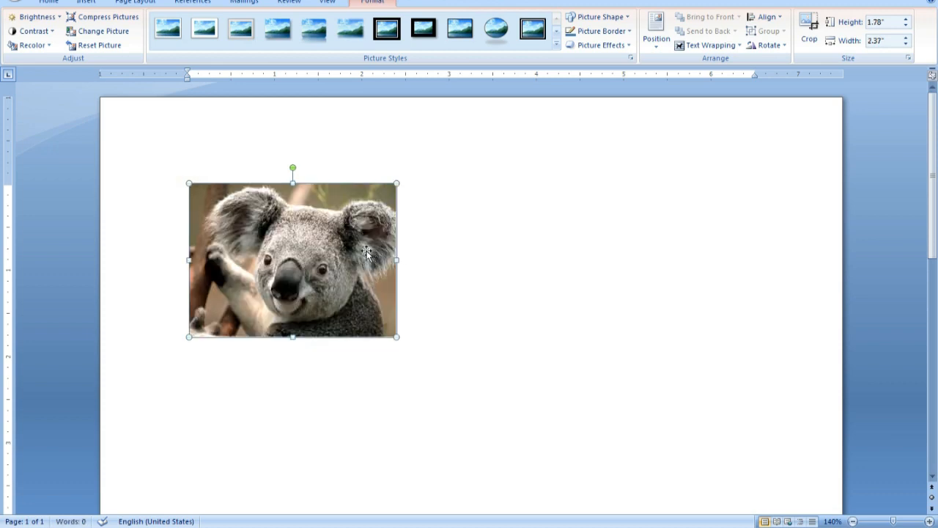
left_click(456, 253)
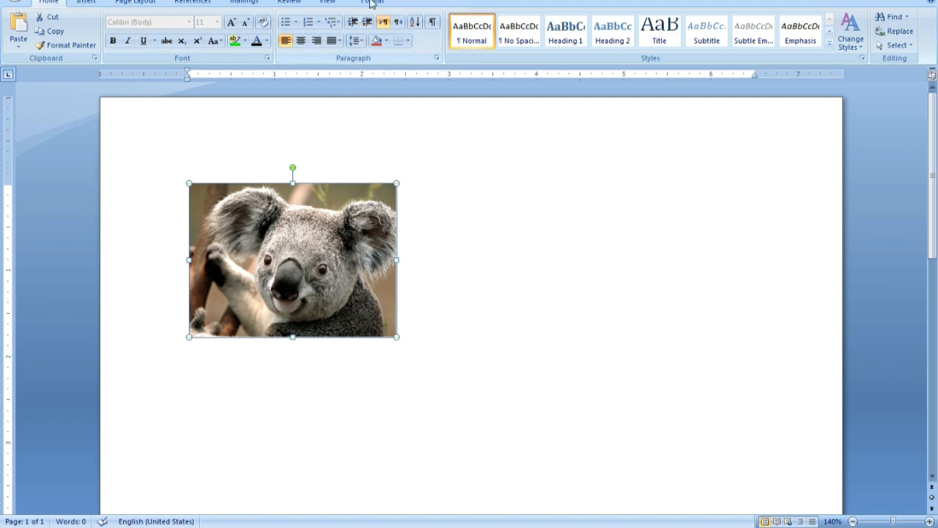
Set the koala picture's text wrapping to In Front of Text
double_click(316, 233)
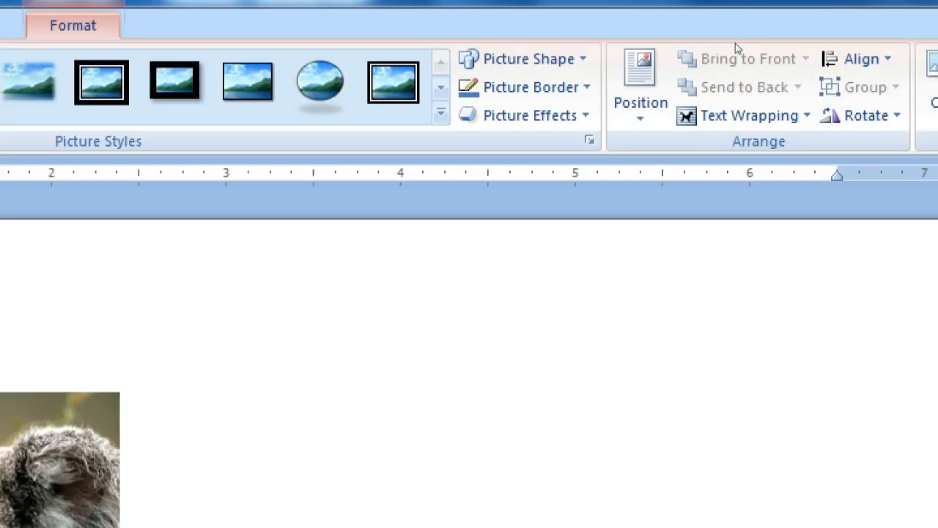
left_click(742, 115)
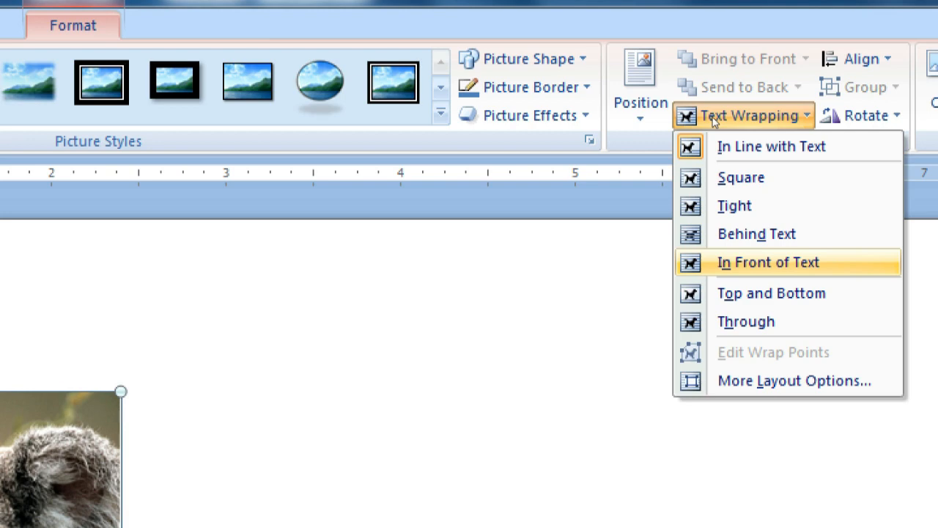
key("Return")
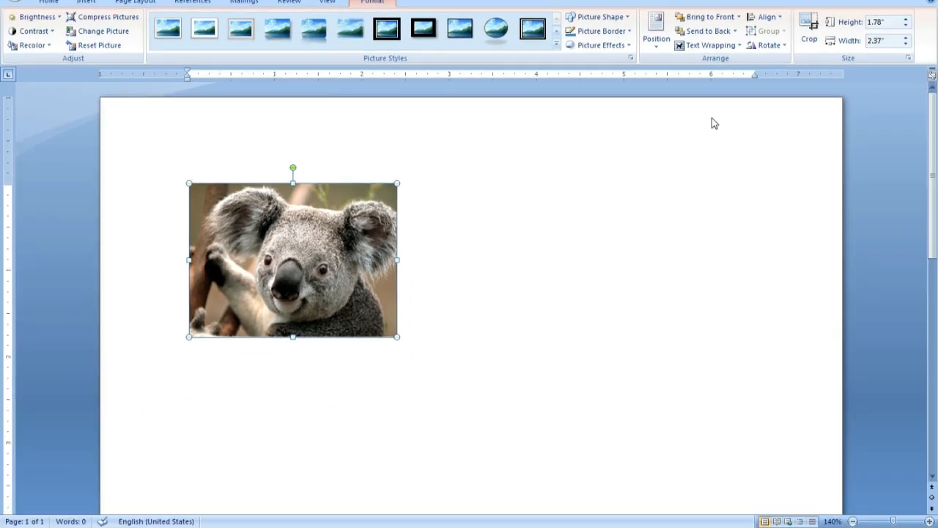
Move the koala picture around the page and place it in the upper part, slightly left of the page centre
left_click_drag(356, 244, 770, 185)
left_click_drag(716, 252, 734, 388)
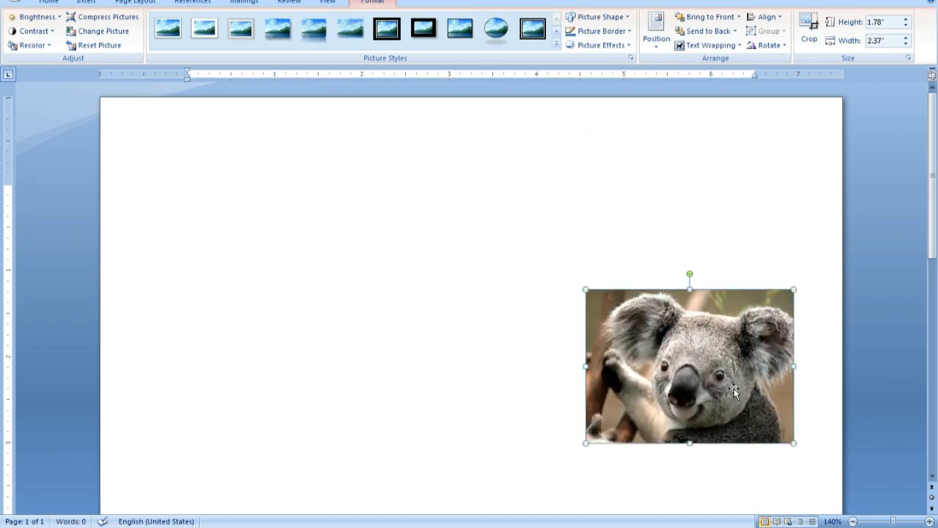
left_click_drag(725, 373, 437, 274)
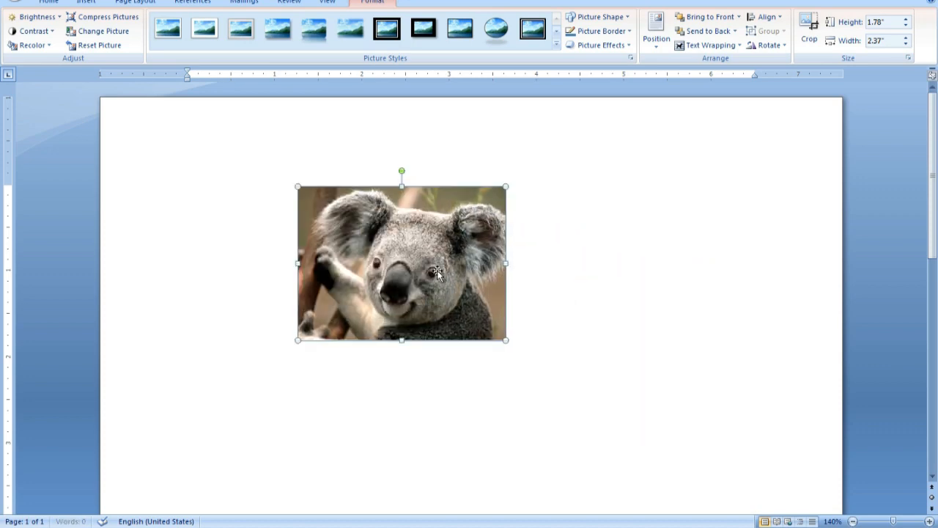
Try several picture styles on the koala, including an oval frame and soft edges, and finish with the black frame with a thin inner line
left_click(495, 31)
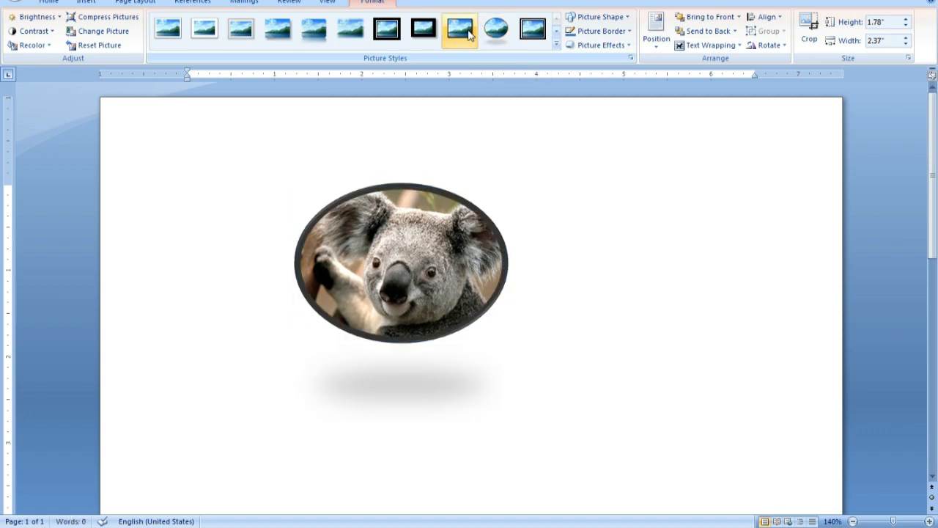
left_click(463, 31)
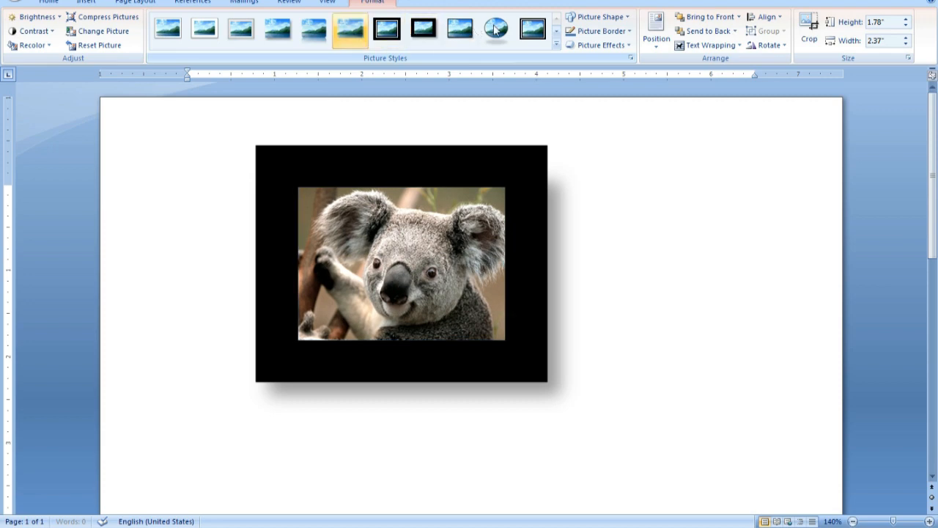
left_click(356, 38)
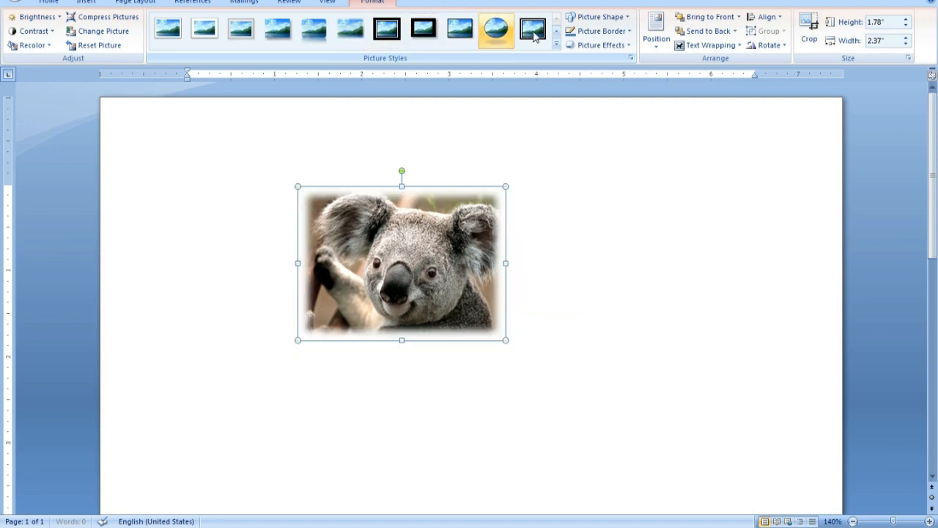
left_click(534, 32)
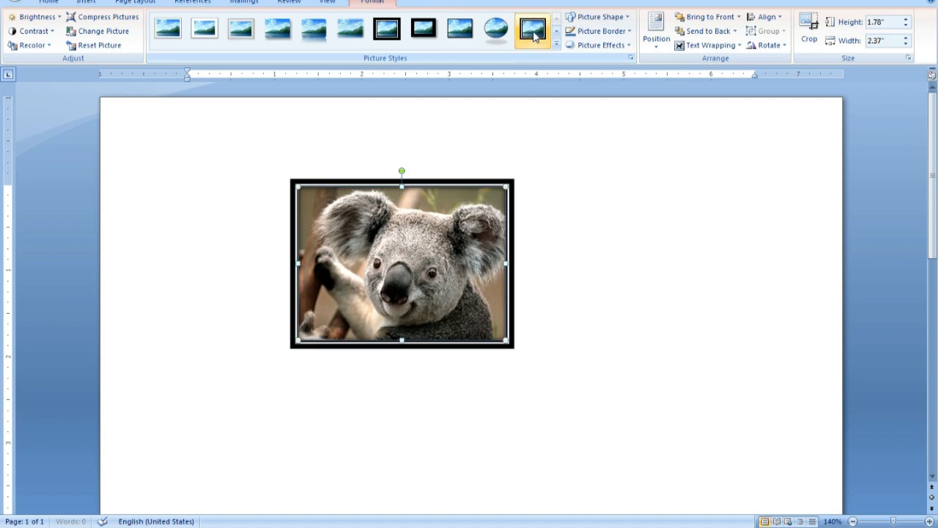
Try the plain rectangle as the koala picture's shape and change it to the flowchart diamond
left_click(625, 19)
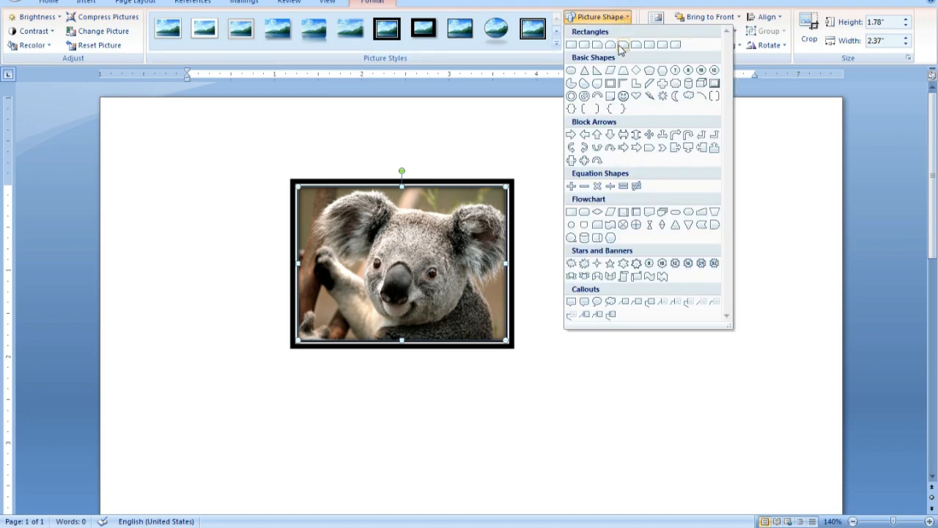
left_click(574, 48)
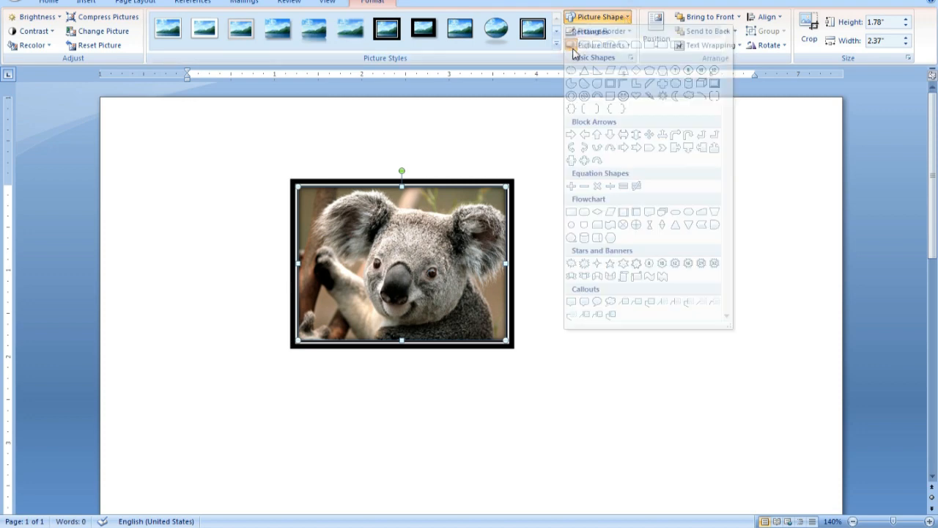
left_click(595, 18)
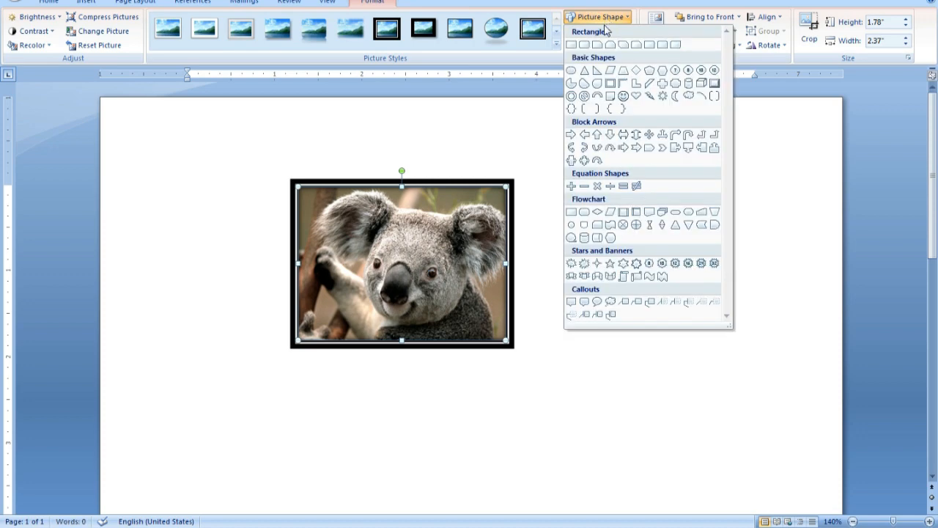
left_click(600, 212)
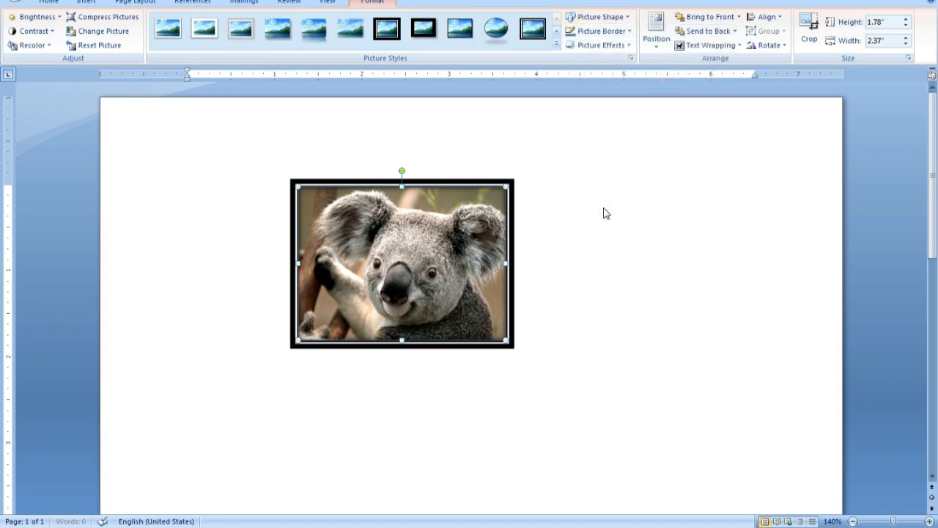
Try the flowchart display, flowchart delay, plaque and pie shapes on the koala picture and finish with the rounded flowchart alternate process shape
left_click(628, 16)
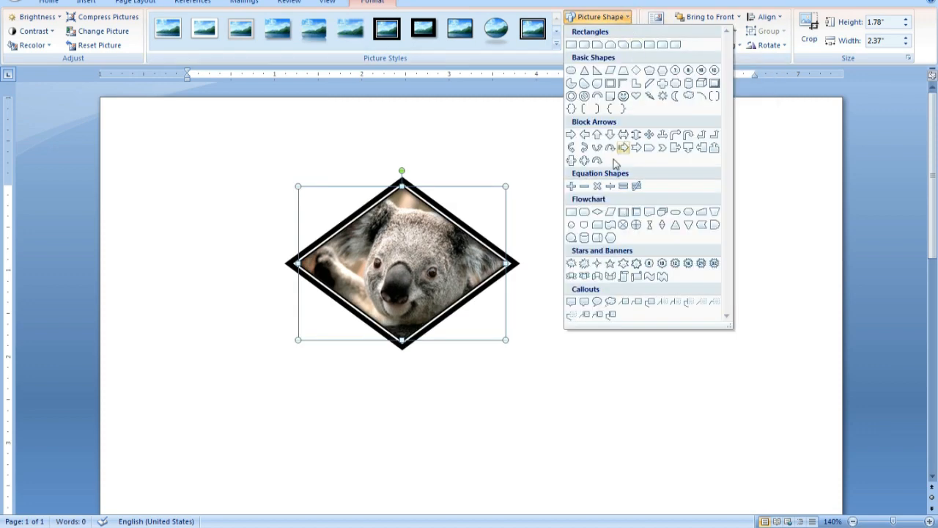
left_click(610, 237)
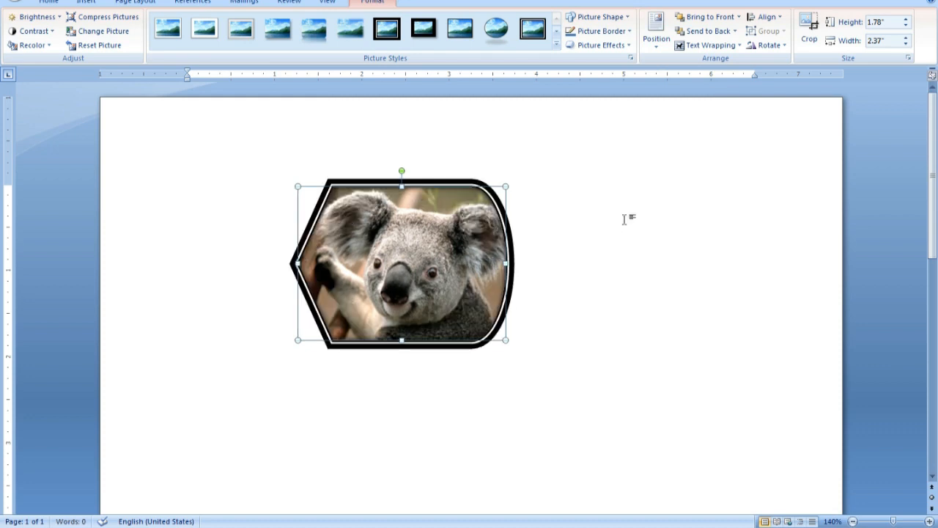
left_click(625, 18)
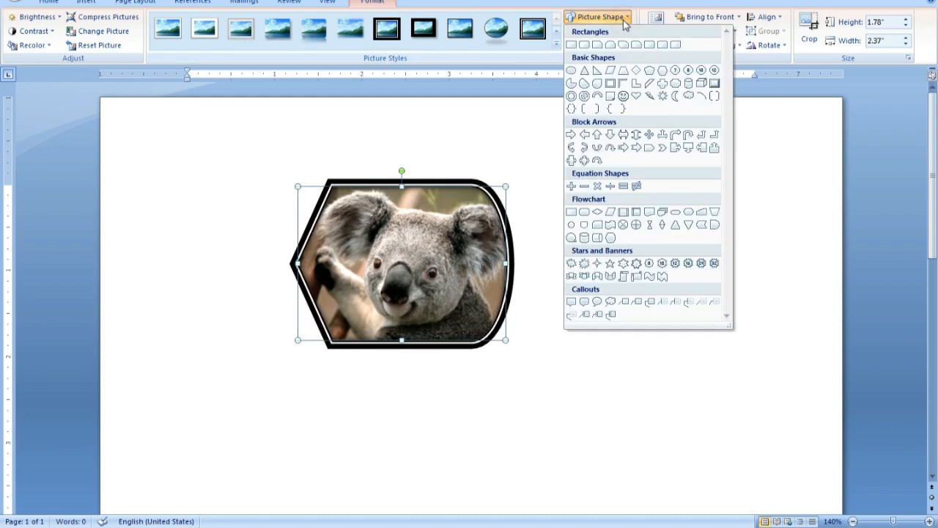
left_click(714, 224)
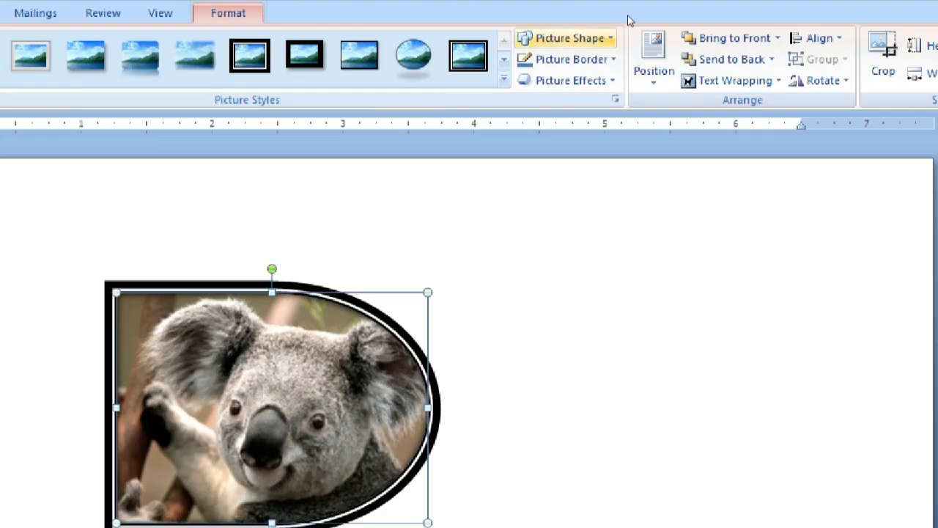
left_click(610, 38)
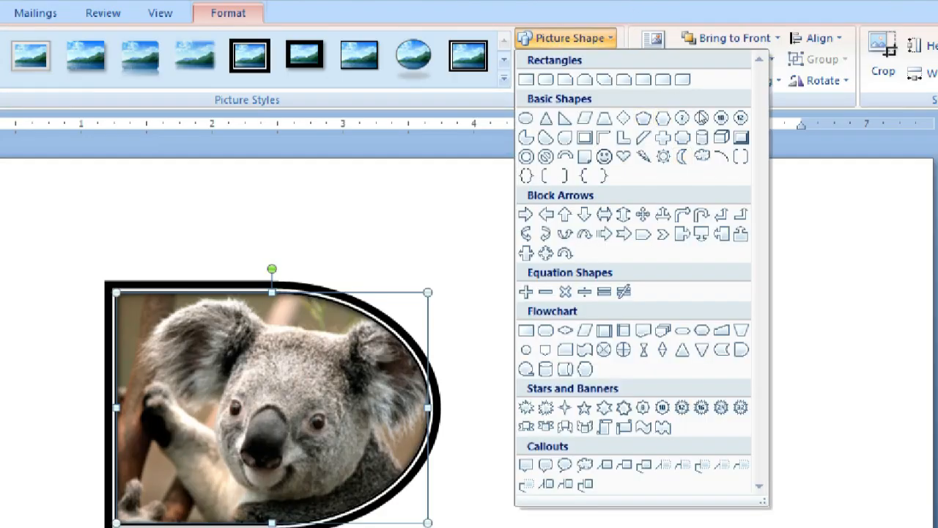
left_click(673, 82)
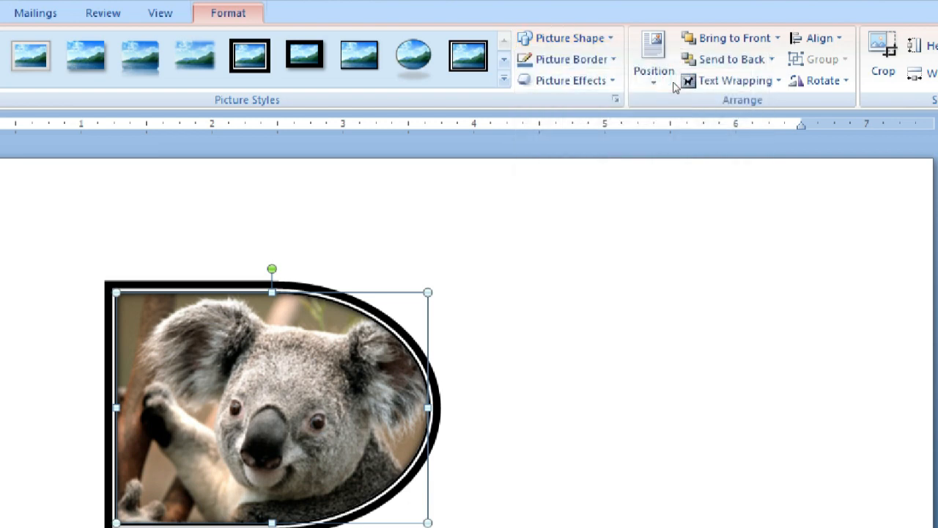
left_click(612, 38)
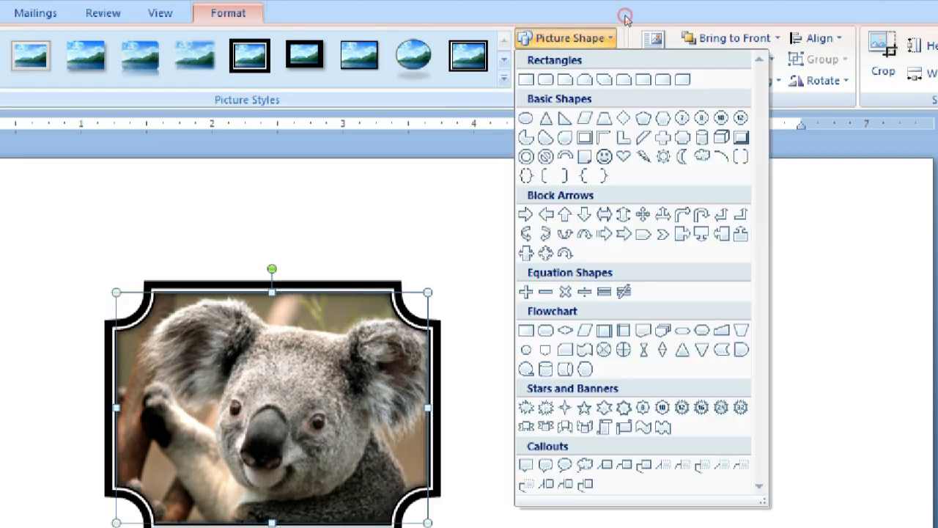
left_click(526, 137)
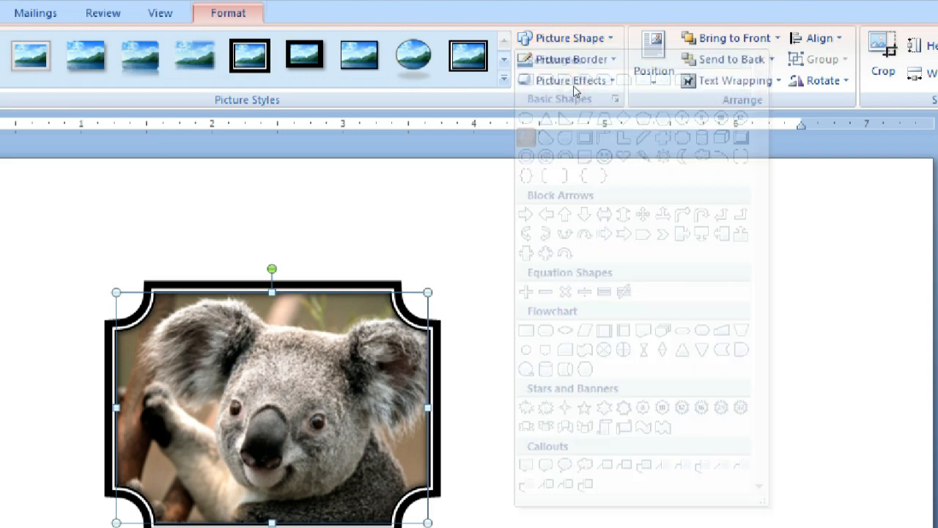
left_click(612, 36)
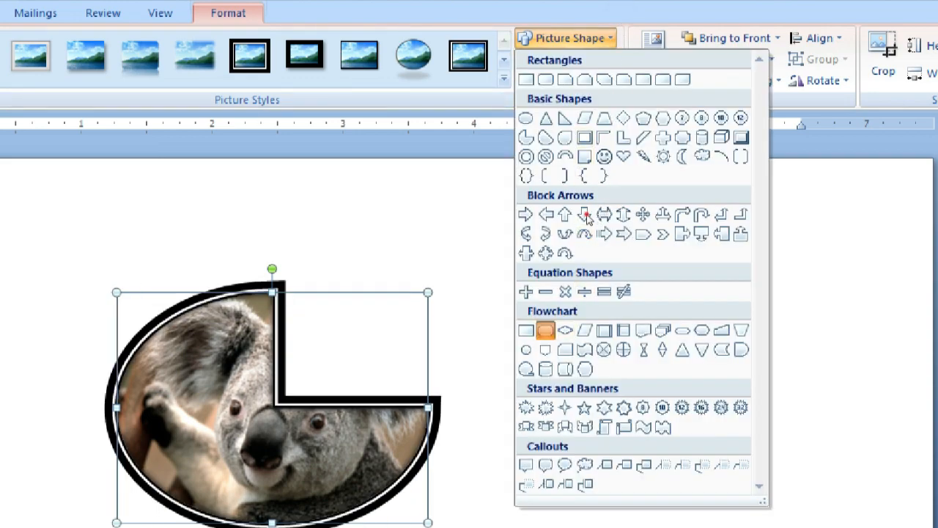
left_click(545, 330)
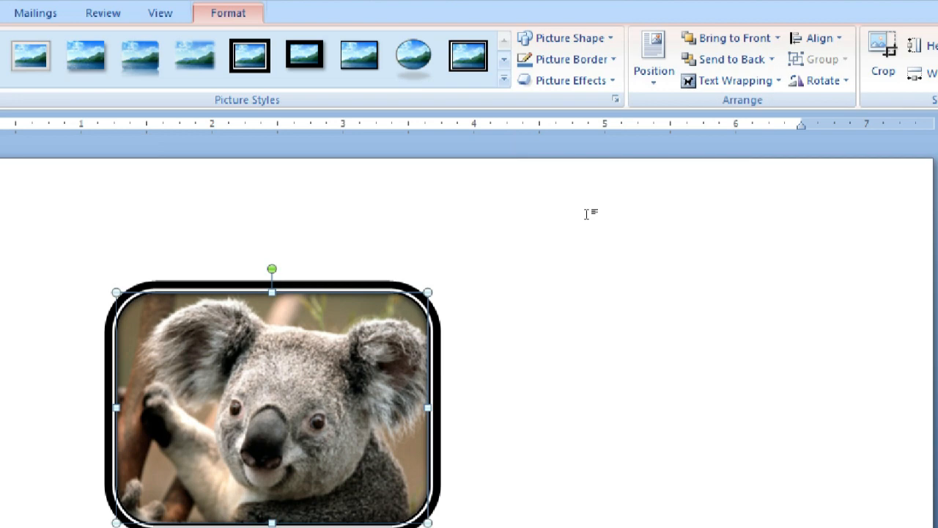
Try a red border on the koala picture and remove it with No Outline
left_click(614, 59)
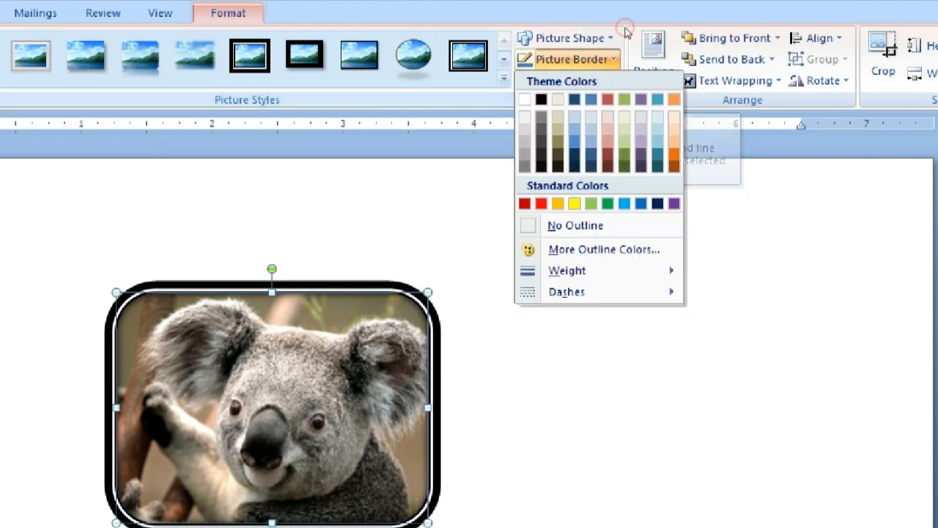
left_click(615, 76)
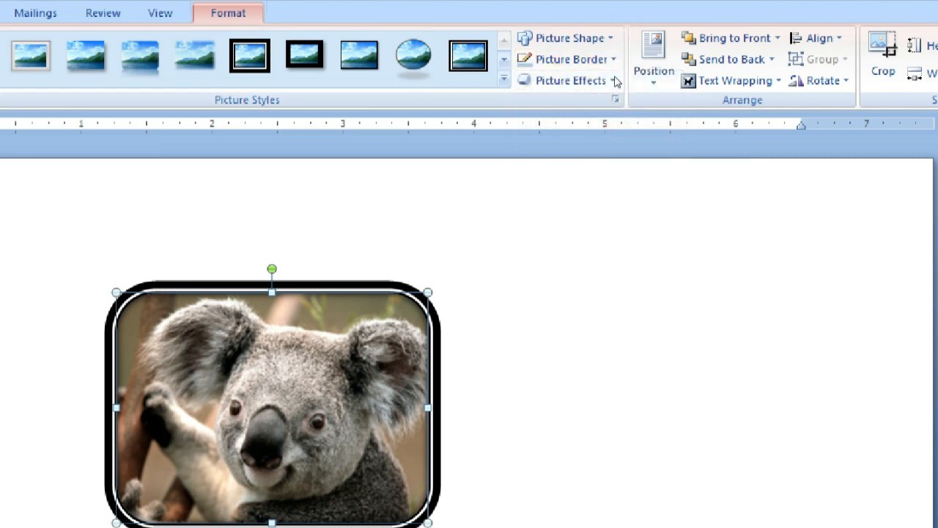
left_click(623, 36)
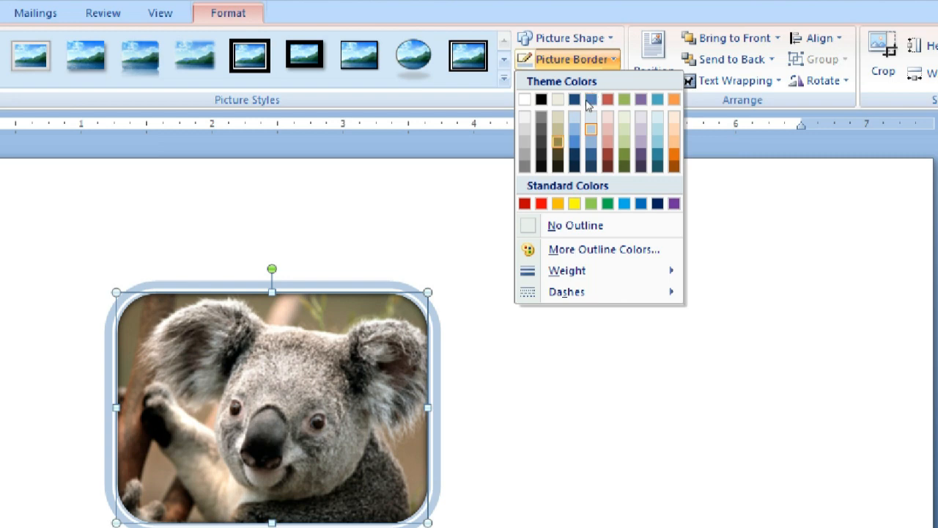
left_click(583, 130)
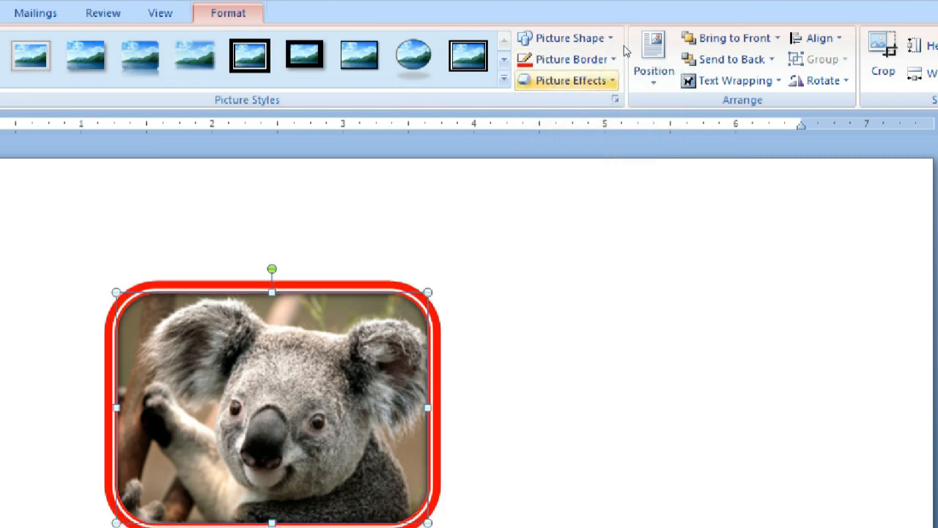
left_click(612, 59)
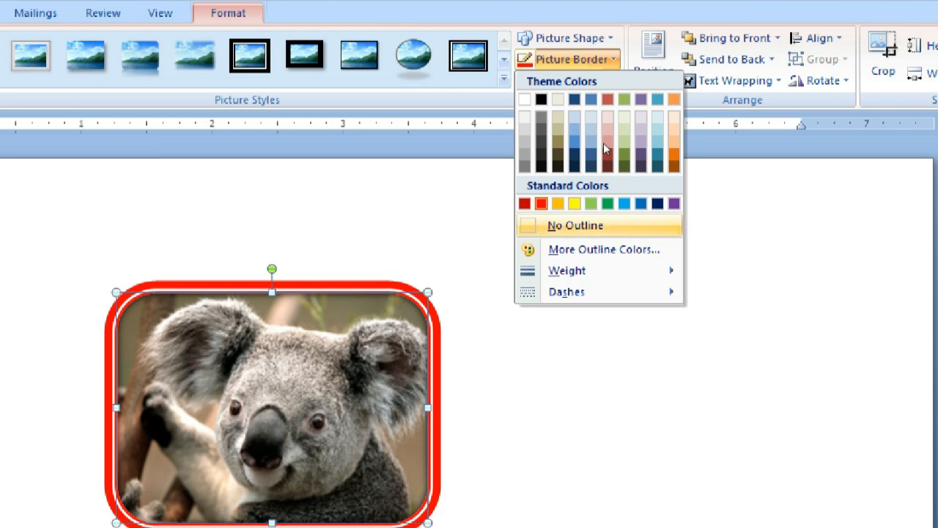
left_click(575, 225)
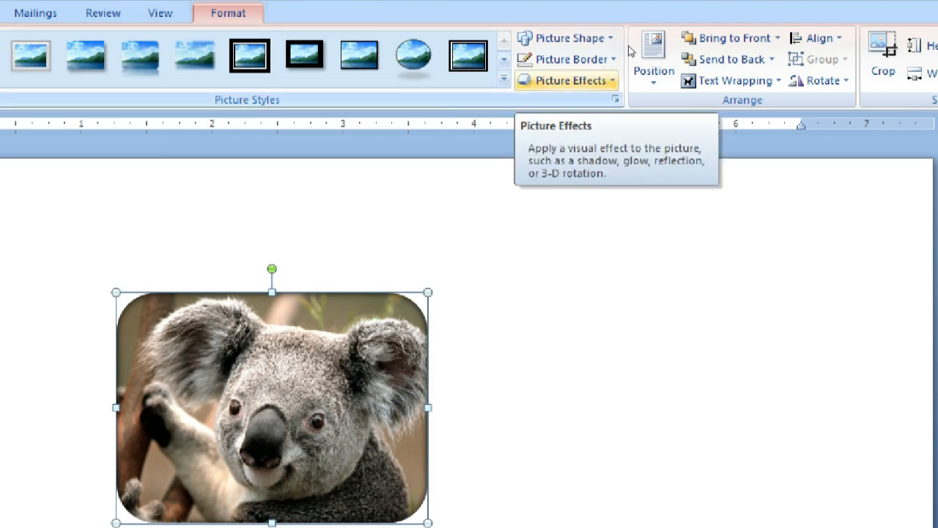
Give the koala picture a ¾ pt border and colour it light green
left_click(575, 60)
mouse_move(604, 270)
left_click(719, 315)
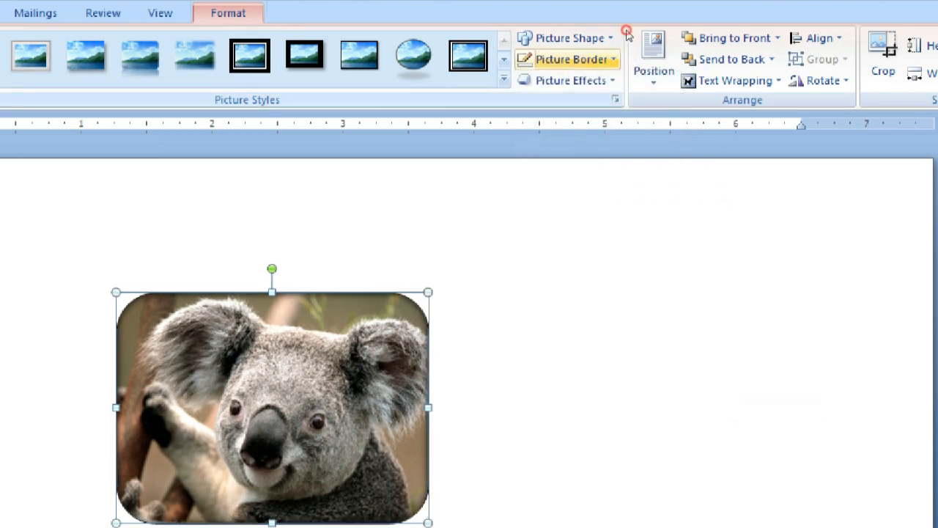
left_click(575, 60)
mouse_move(567, 271)
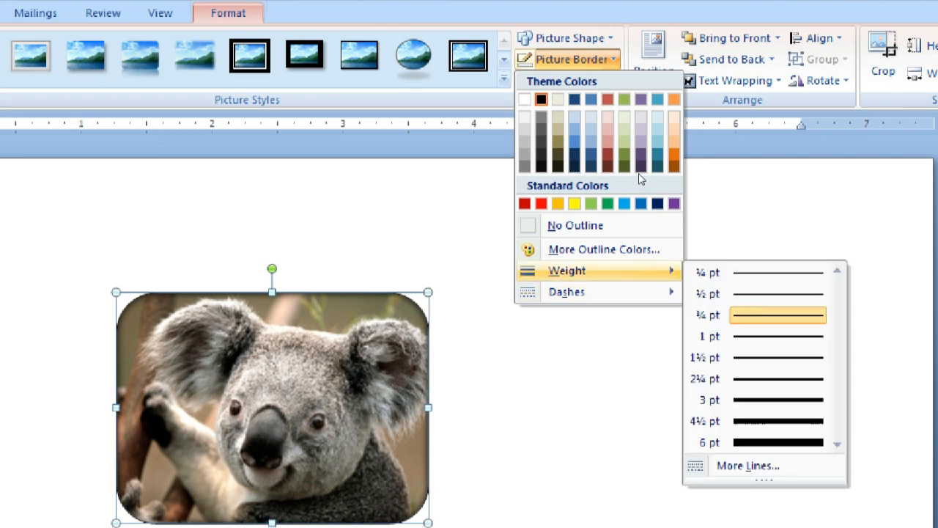
left_click(617, 128)
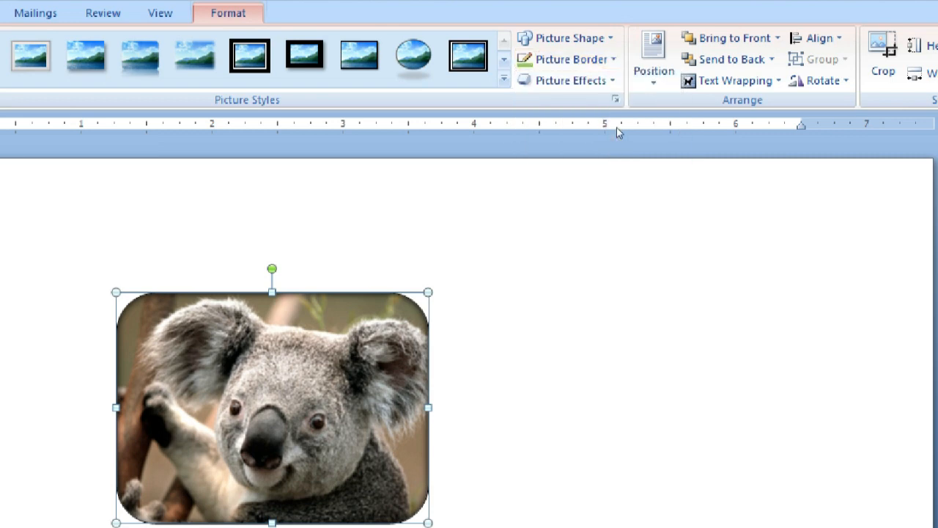
Colour the koala picture's border standard red and increase its line weight to a thick frame
left_click(613, 59)
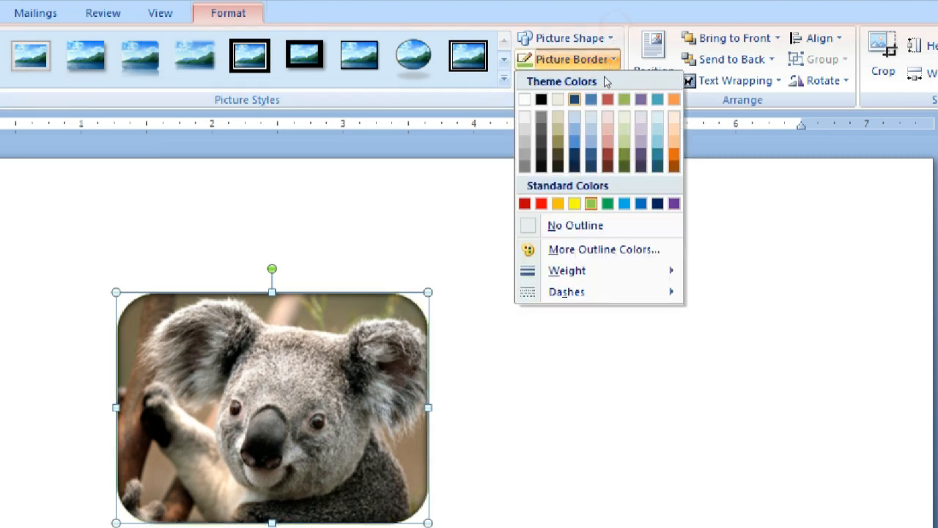
left_click(580, 126)
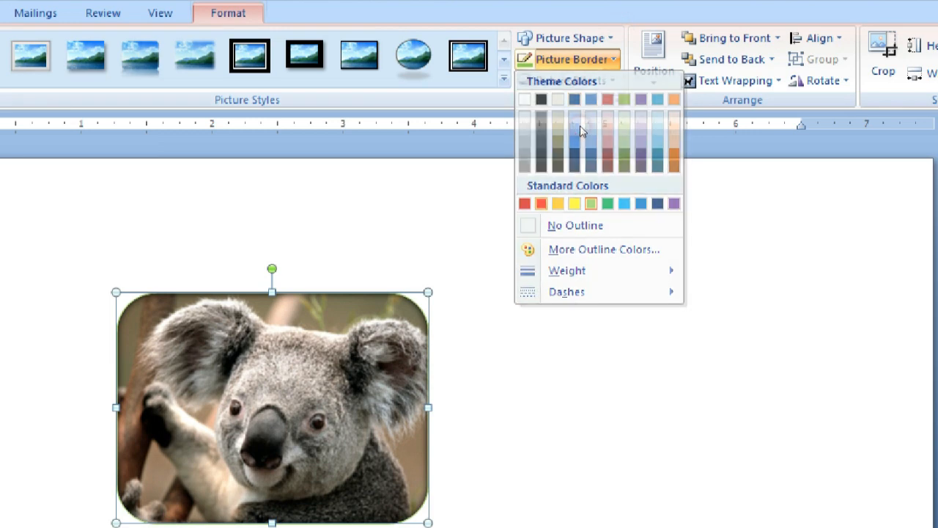
left_click(609, 60)
mouse_move(653, 176)
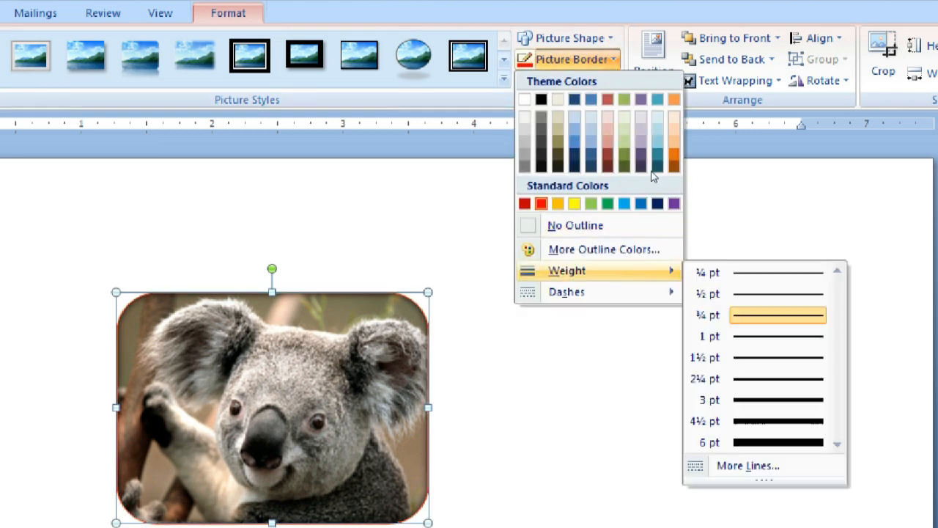
left_click(722, 273)
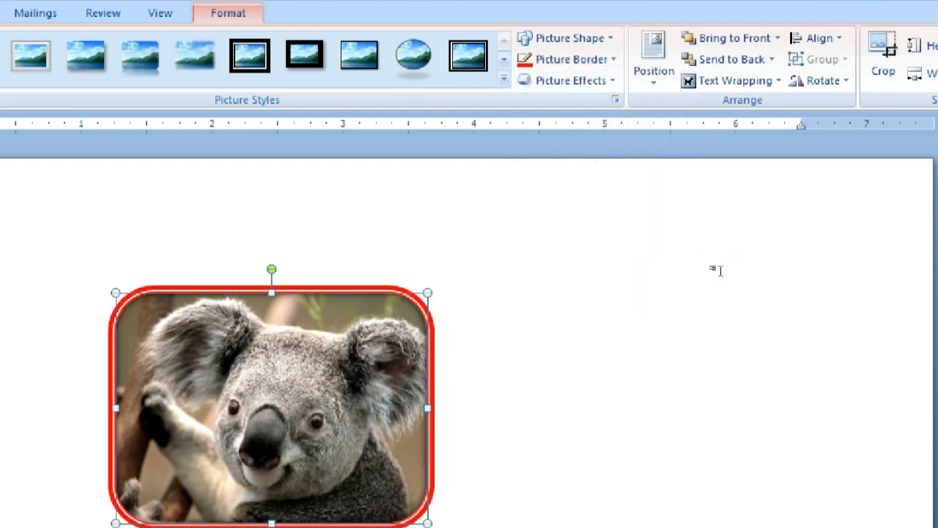